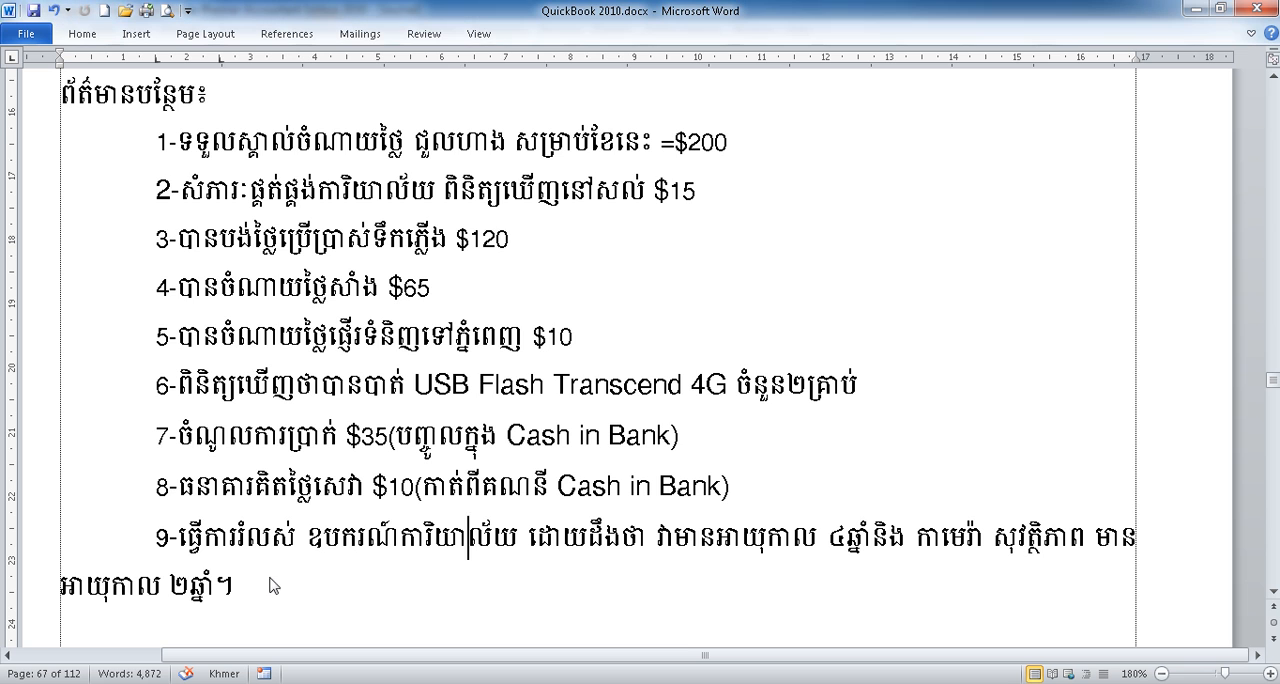
Step: Switch from the Word document to QuickBooks and start a general journal entry dated 02/28/2014
drag(247, 586, 780, 153)
click(94, 95)
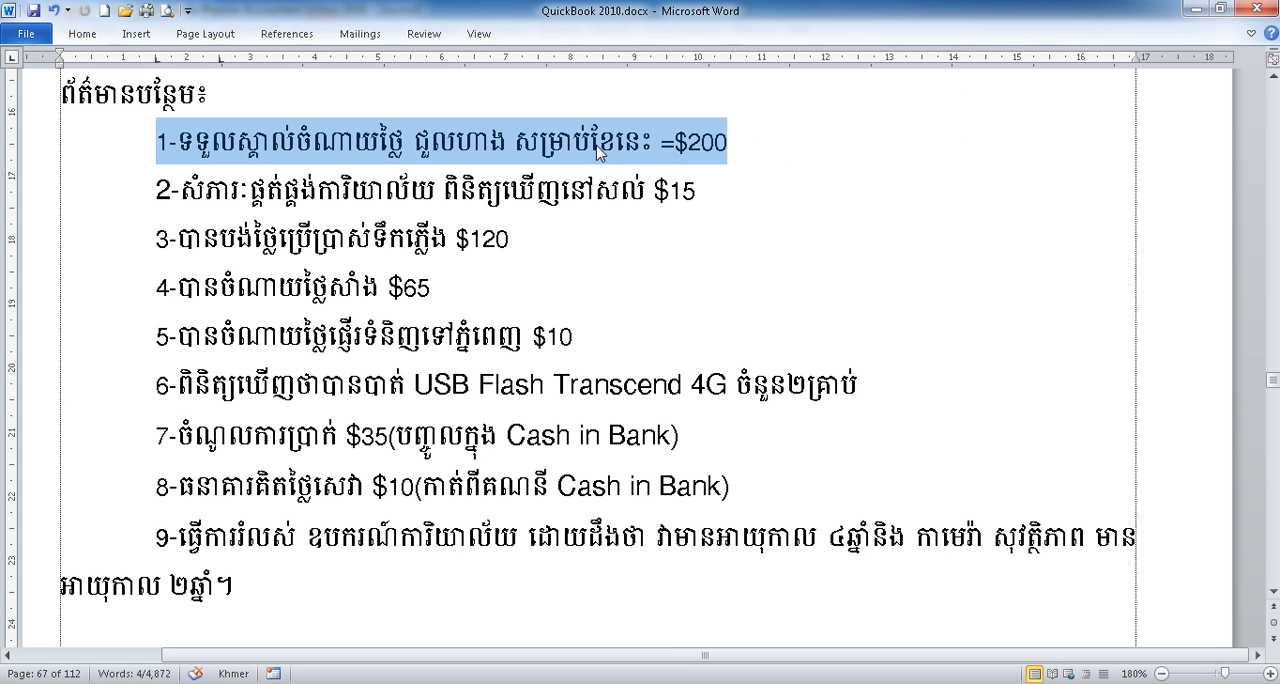
click(600, 150)
drag(701, 147, 713, 147)
click(430, 683)
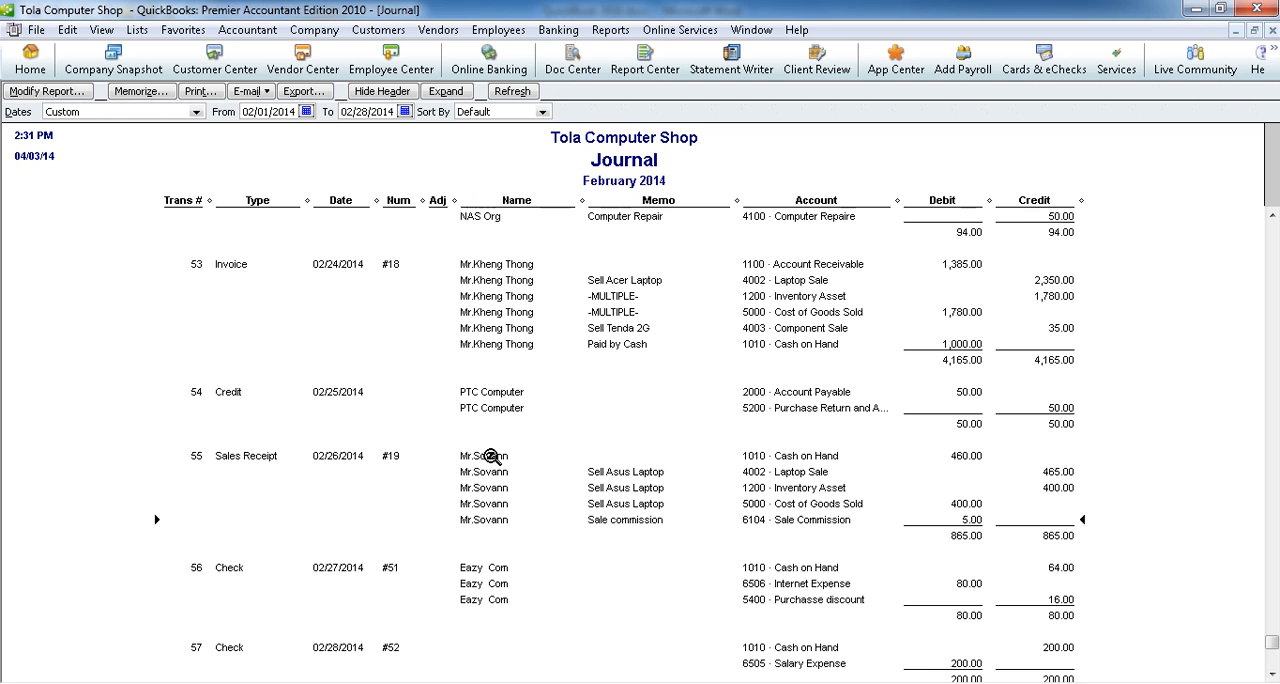
click(314, 30)
click(360, 322)
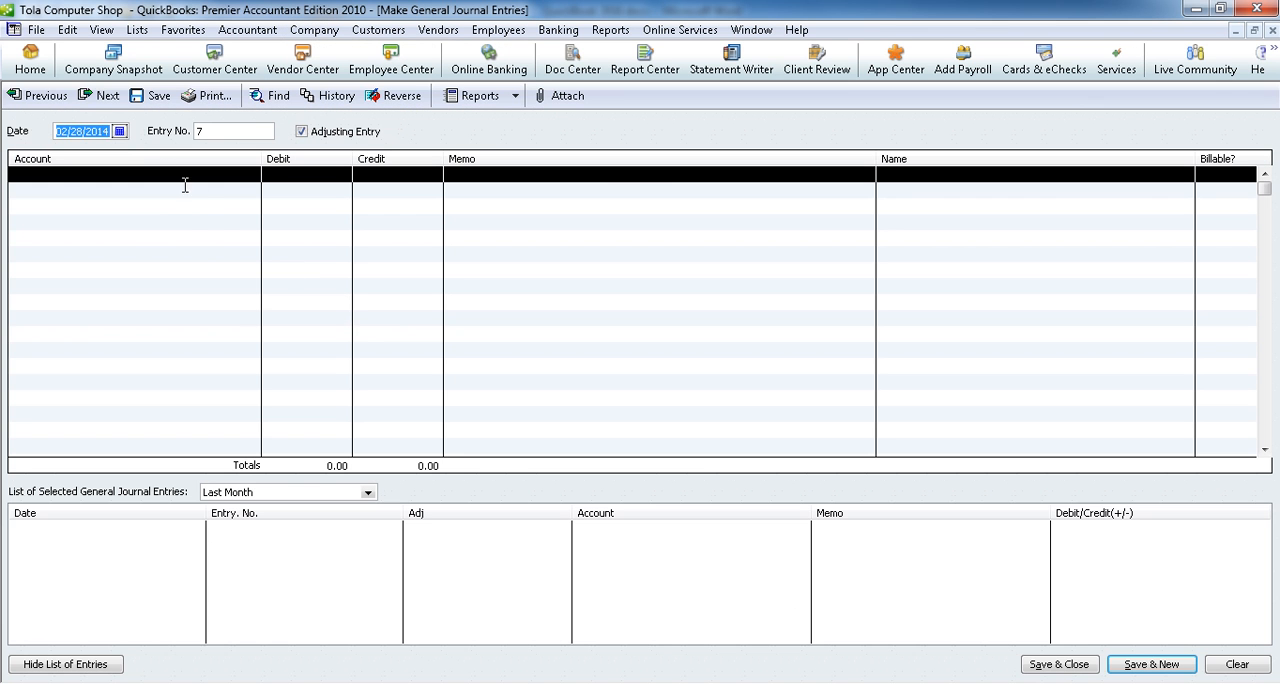
click(120, 131)
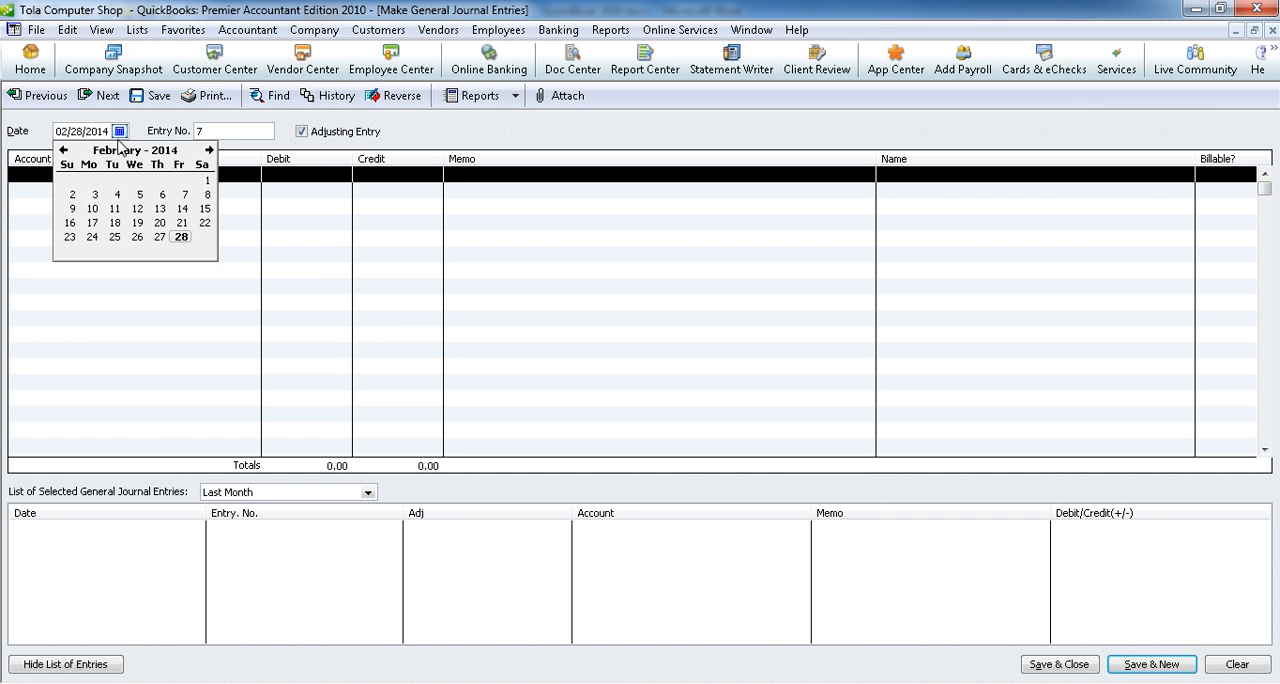
click(181, 237)
Step: Debit 200 to the account 6504 · Shop Rent expense on the first line of the journal entry
click(188, 182)
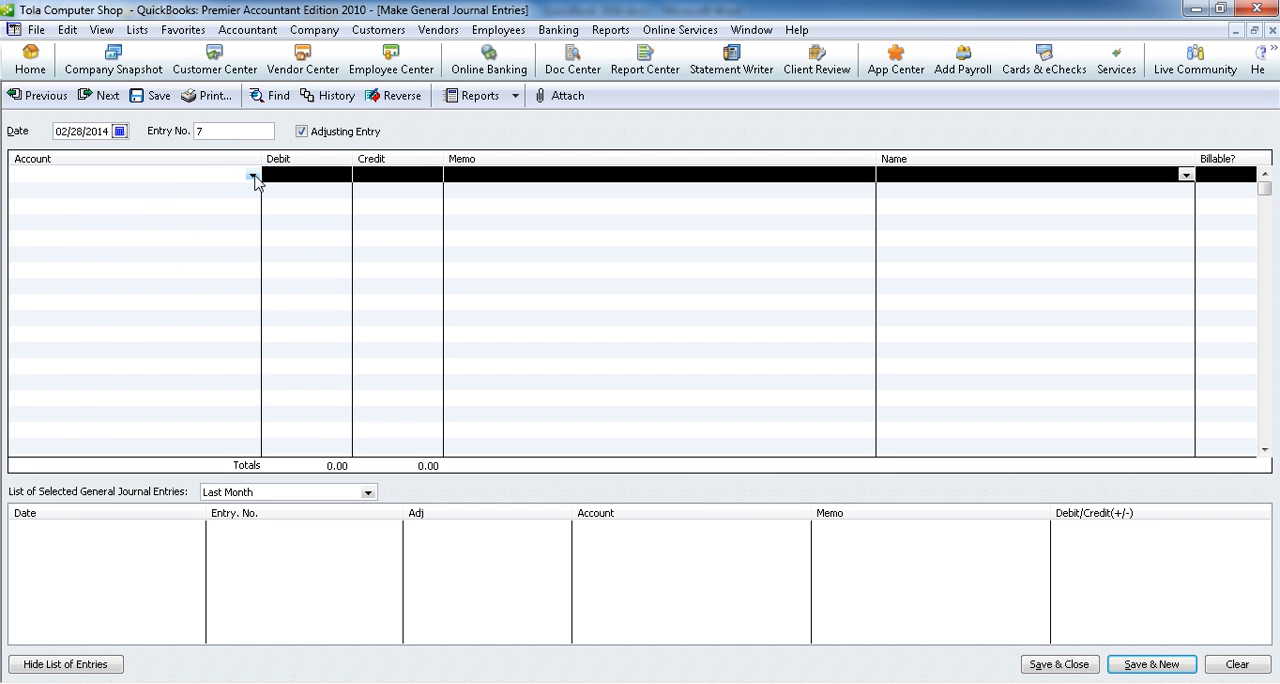
click(253, 176)
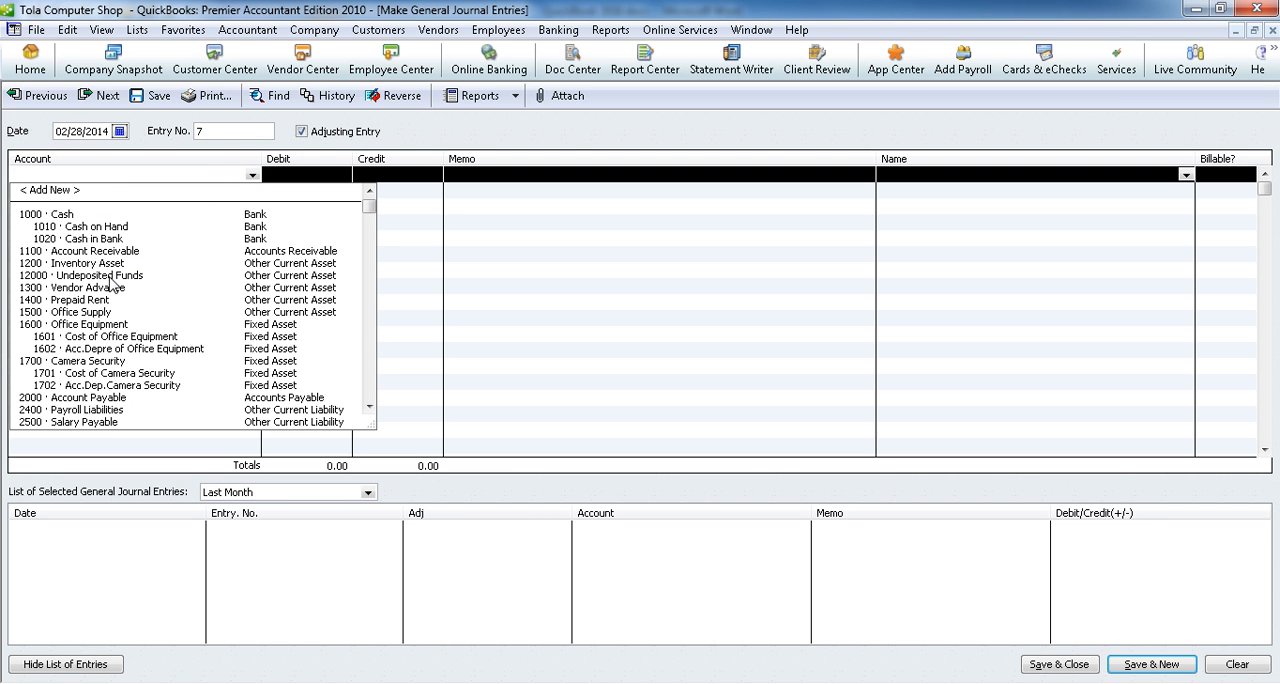
scroll(112, 284, down, 11)
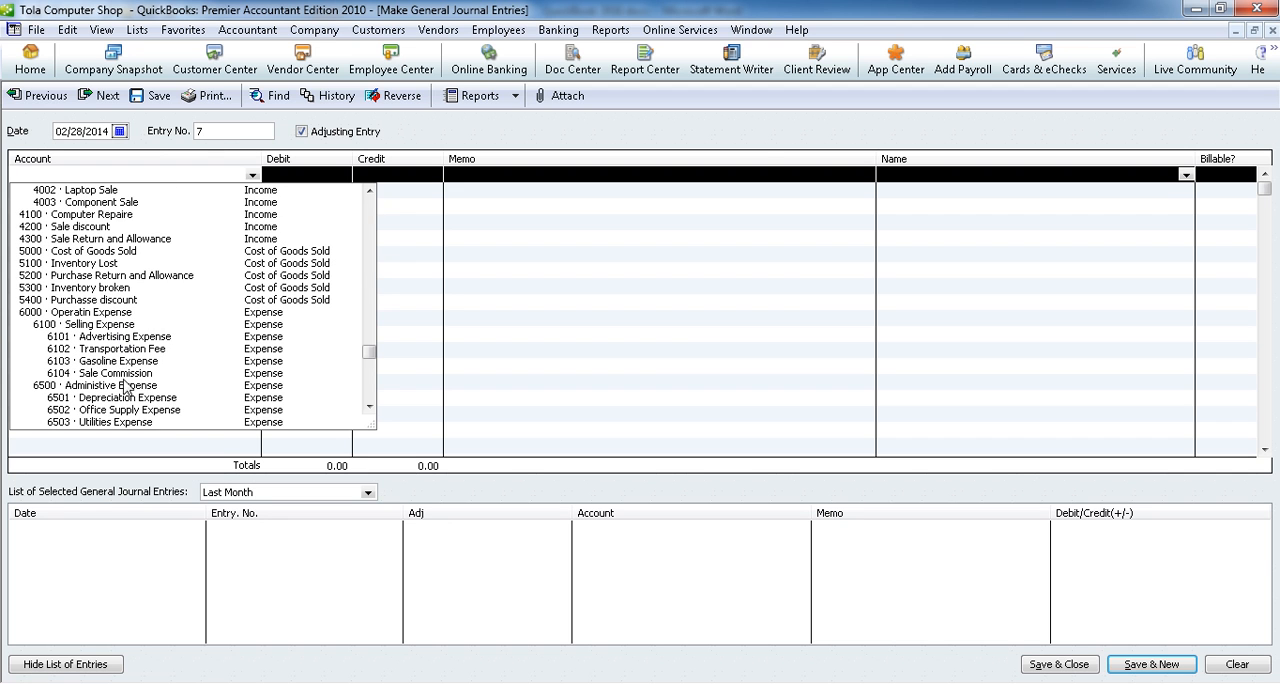
scroll(127, 393, down, 1)
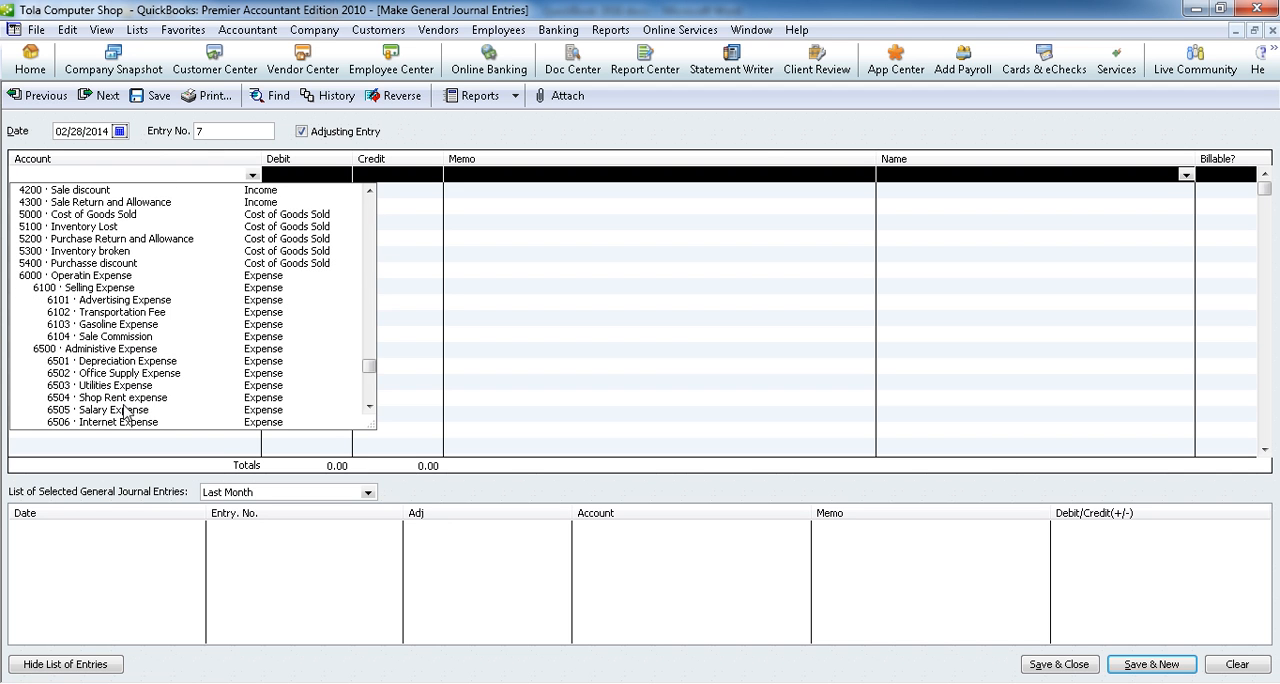
click(119, 398)
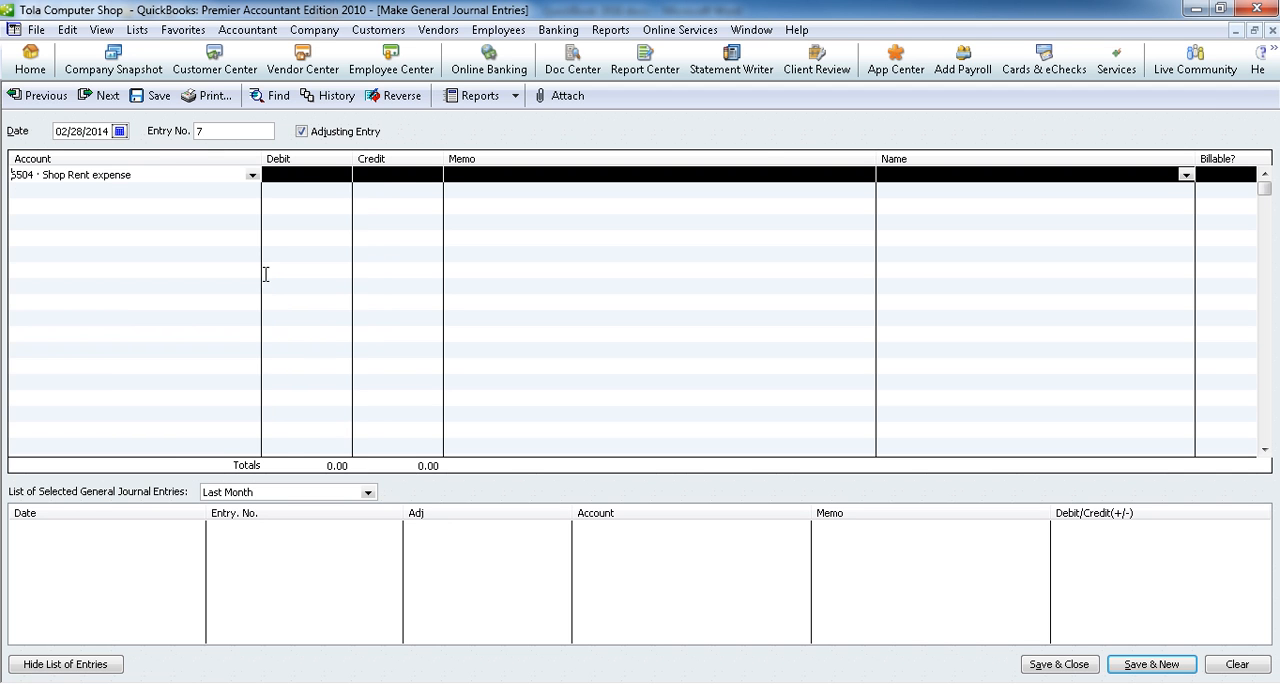
click(307, 173)
text(200)
Step: Credit 200.00 to 1400 · Prepaid Rent on the second line and save the entry, starting a new one
click(250, 190)
click(252, 190)
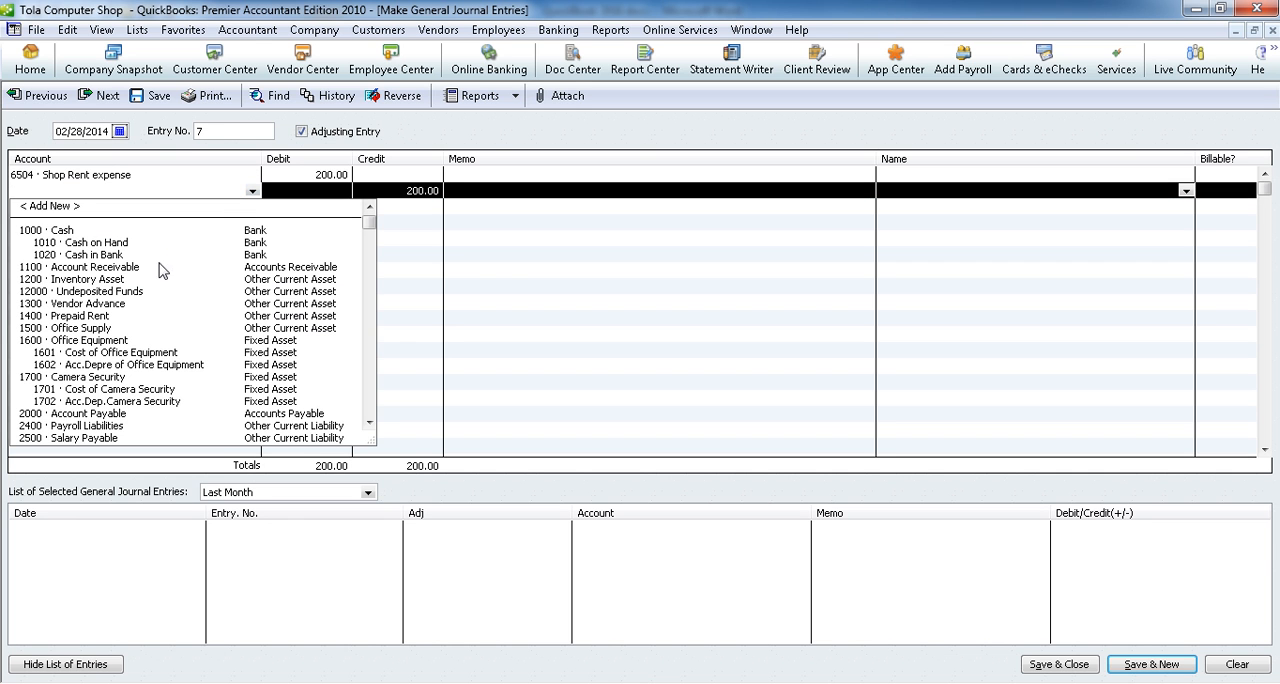
click(110, 316)
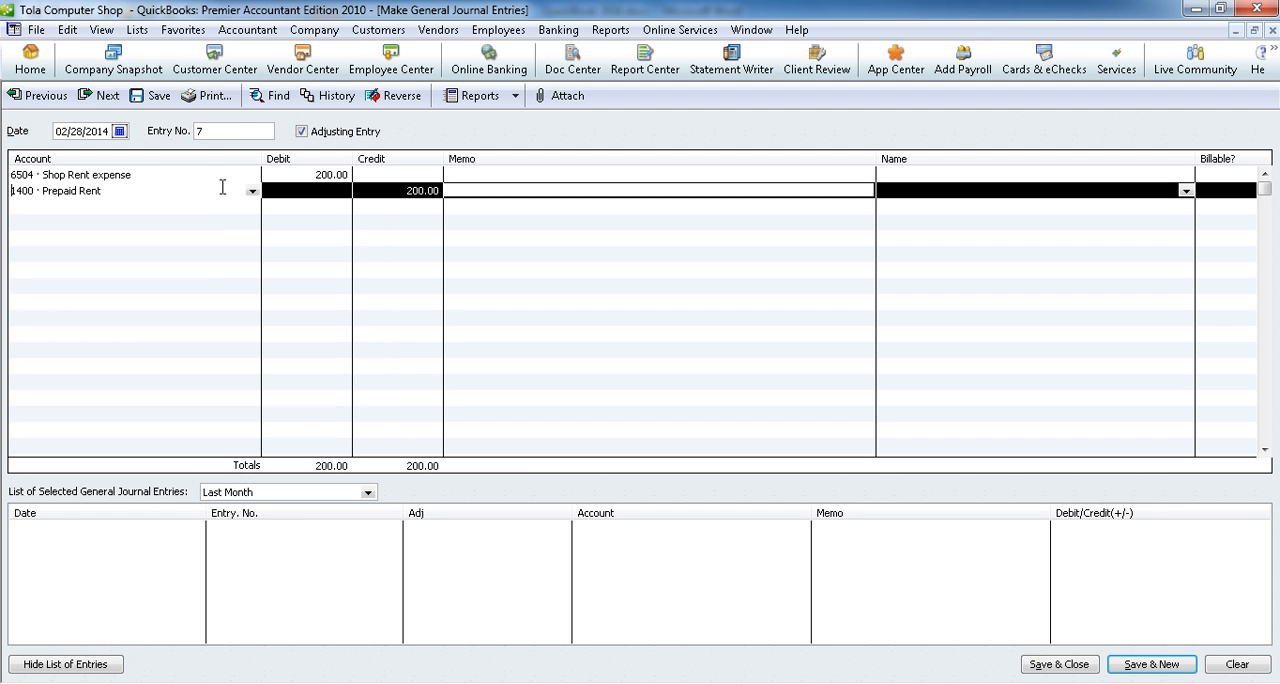
click(1150, 666)
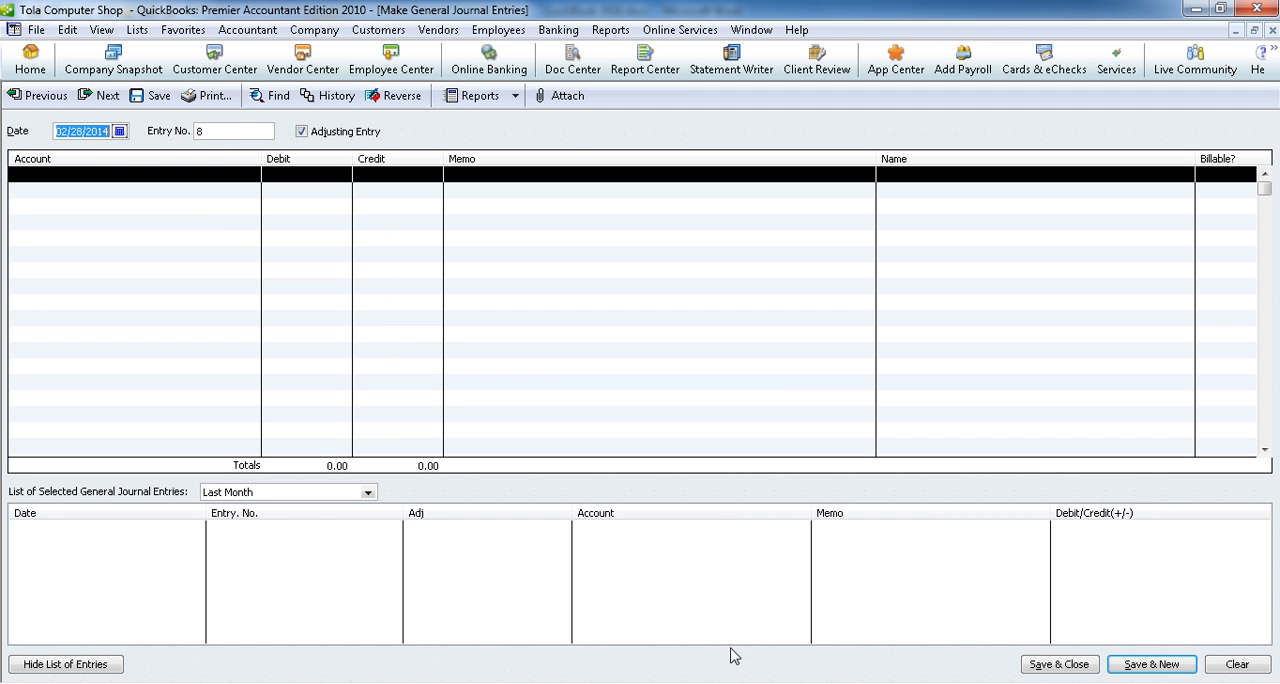
Step: Switch to the Word document and append "(១០០- 35)= 65" after $15 in adjustment item 2
key(alt+Tab)
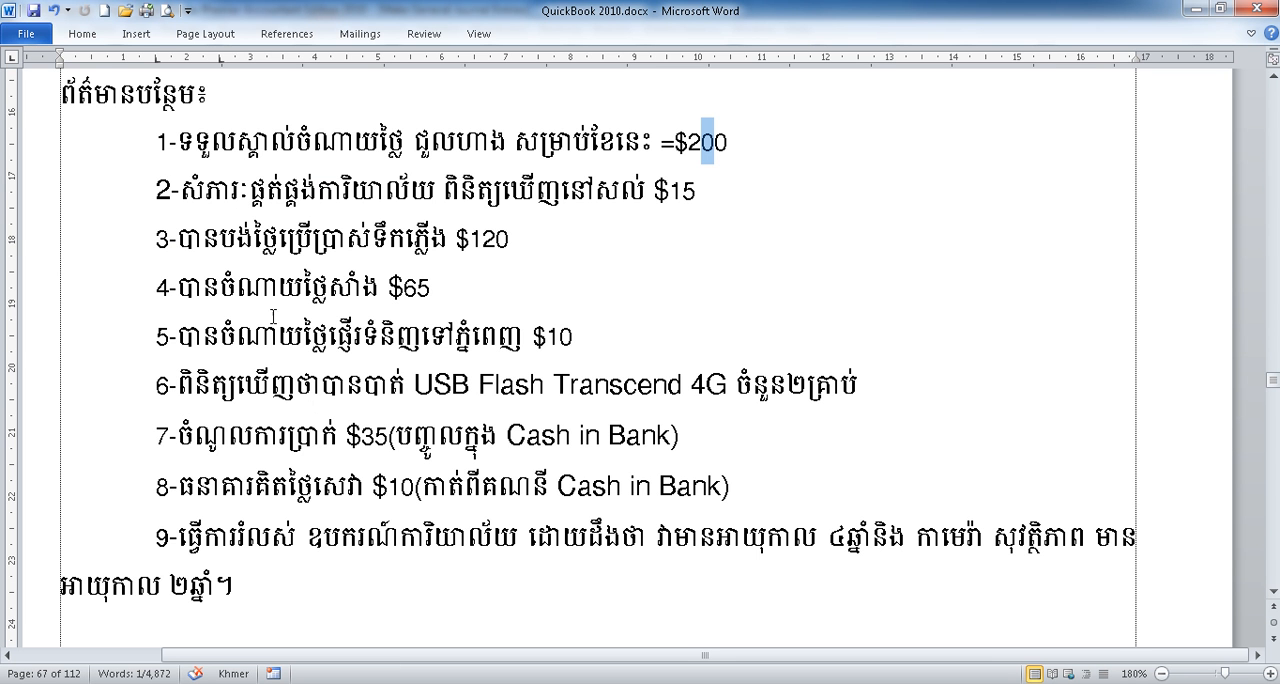
drag(208, 198, 655, 198)
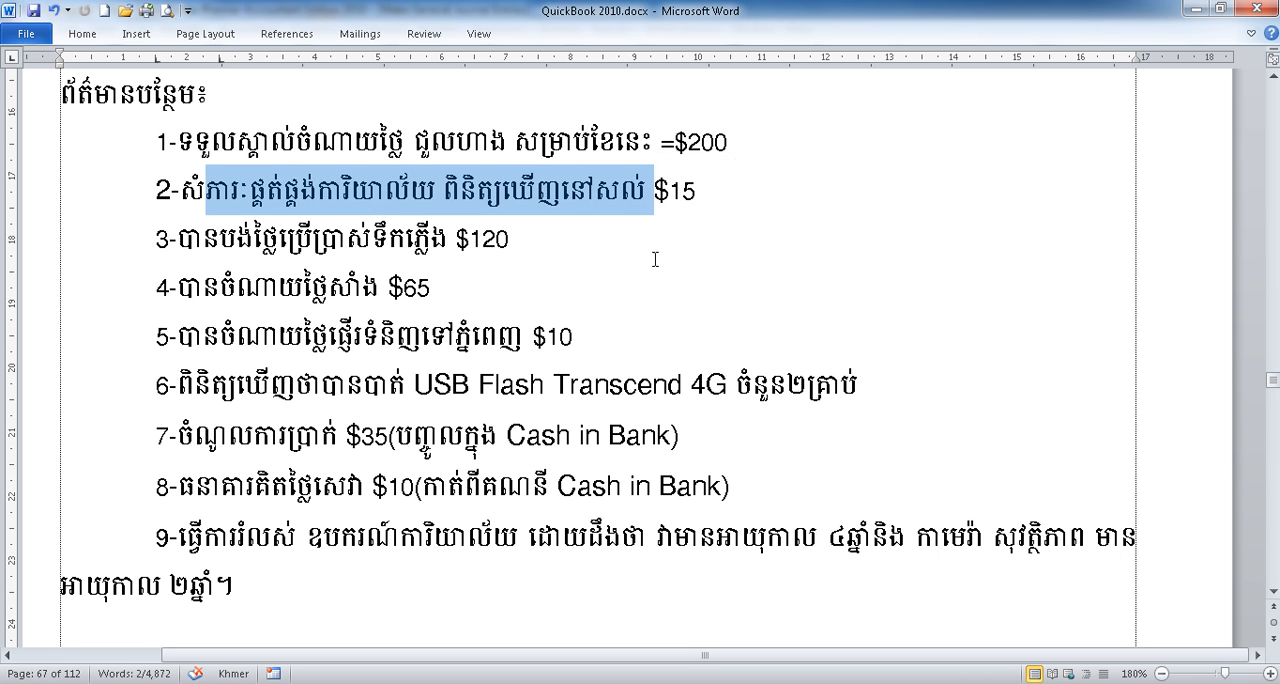
click(767, 190)
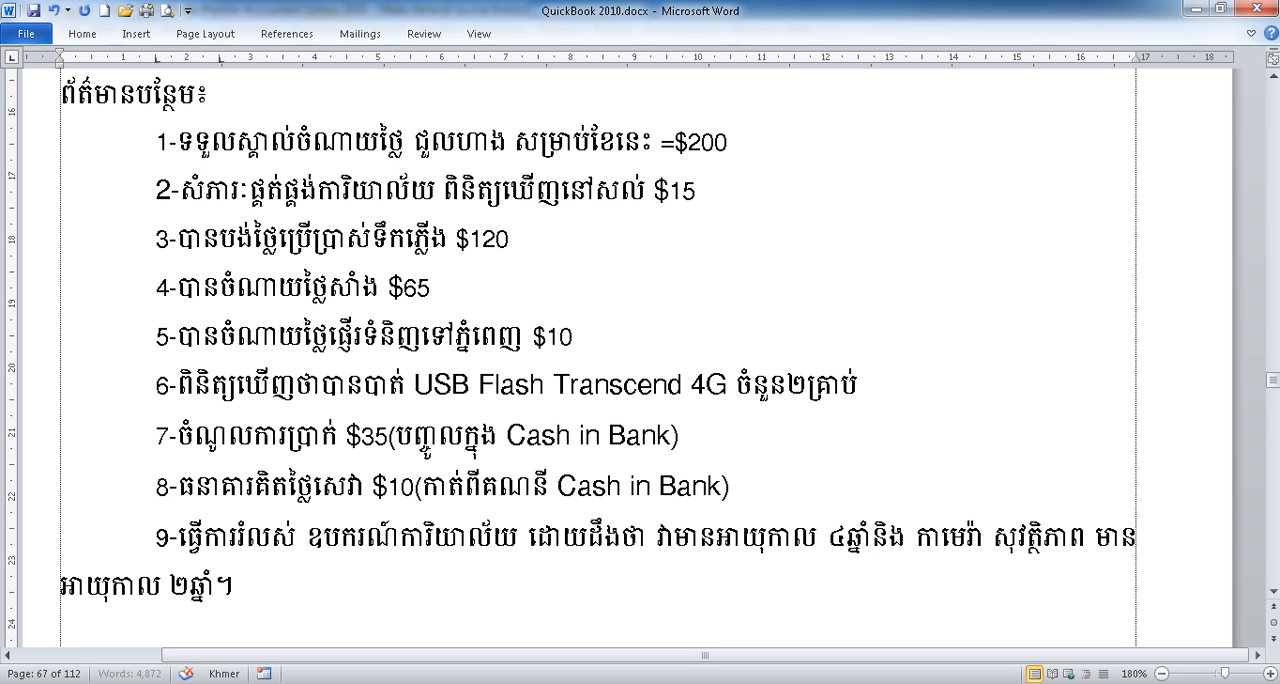
text((១០០)
key(alt+shift)
text(-)
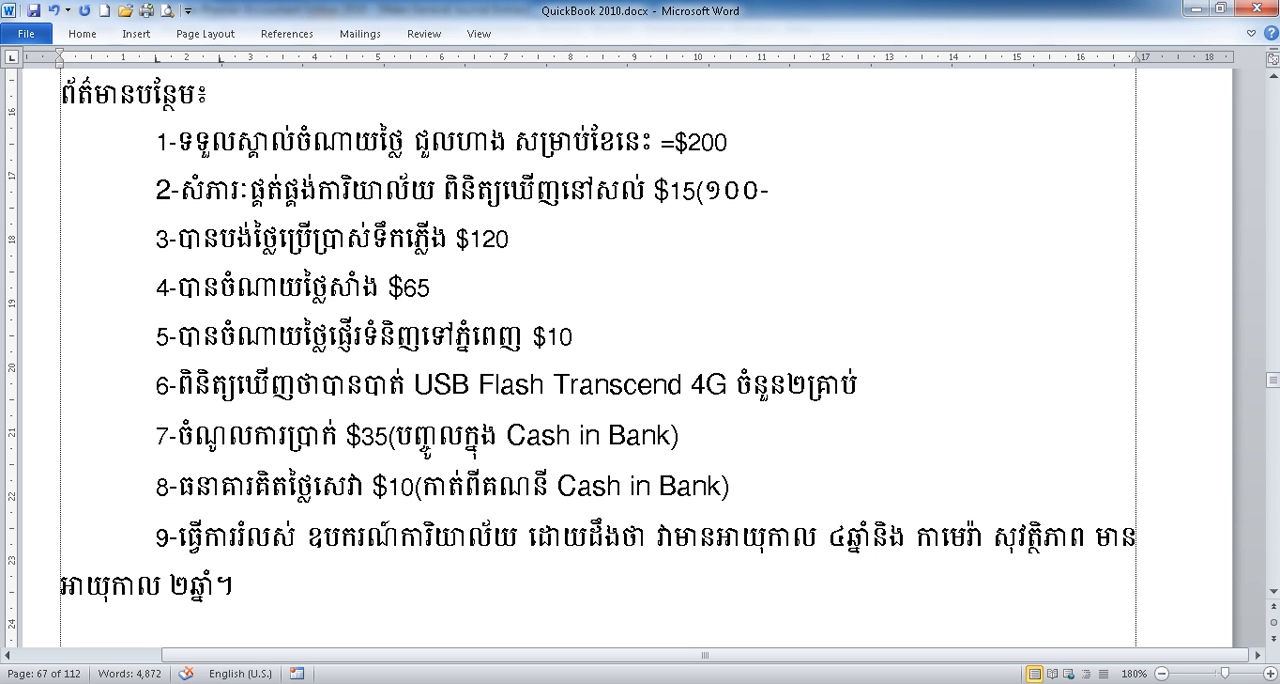
text( 35)= 65)
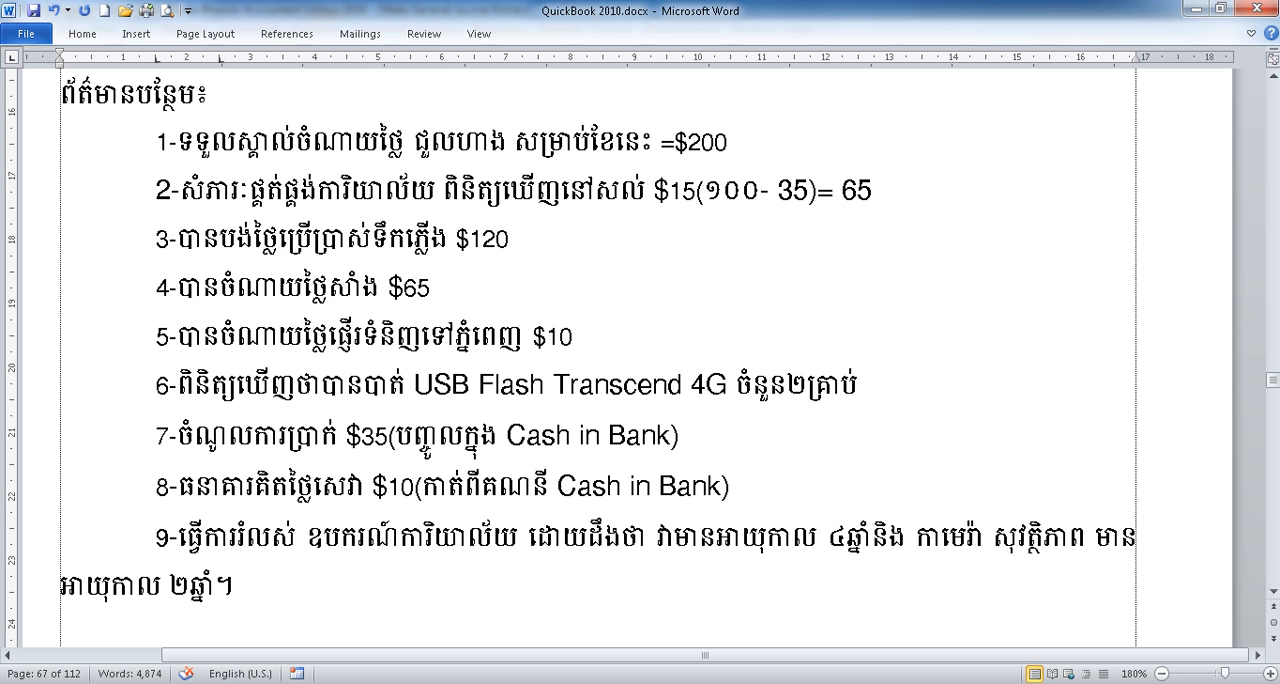
Step: Review the remaining-supplies amount and the calculation in adjustment item 2, and return to the blank QuickBooks journal entry
drag(889, 191, 845, 195)
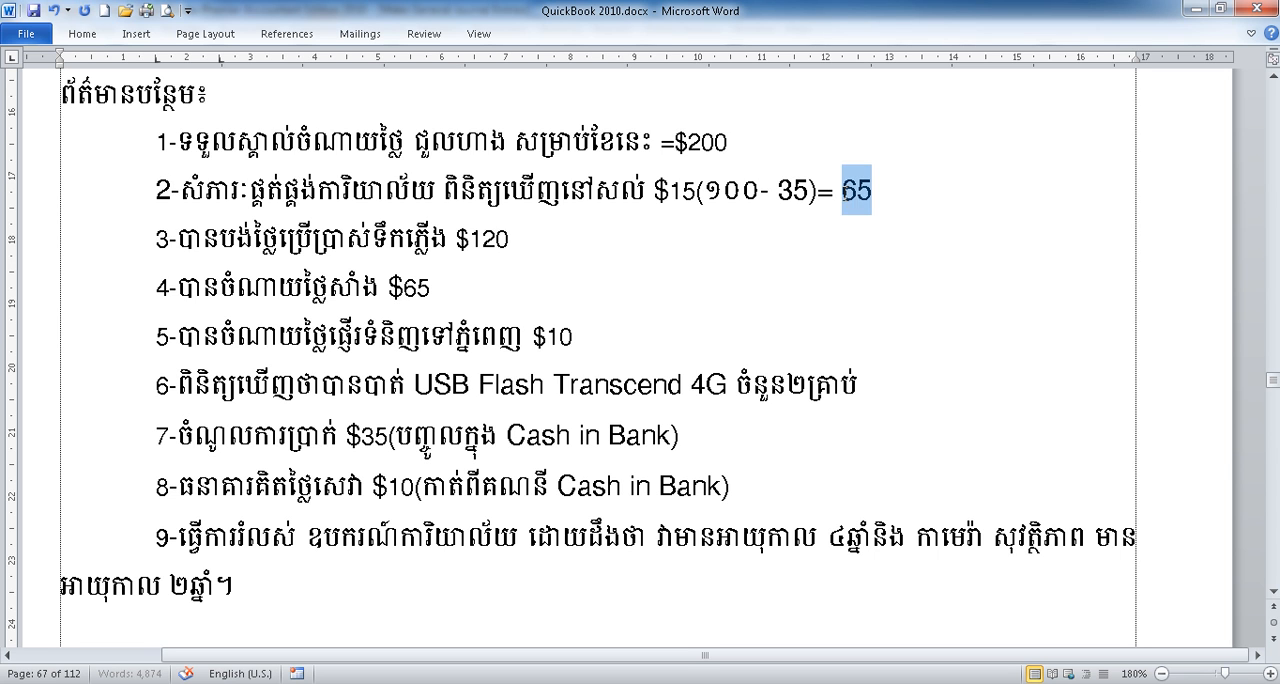
click(845, 196)
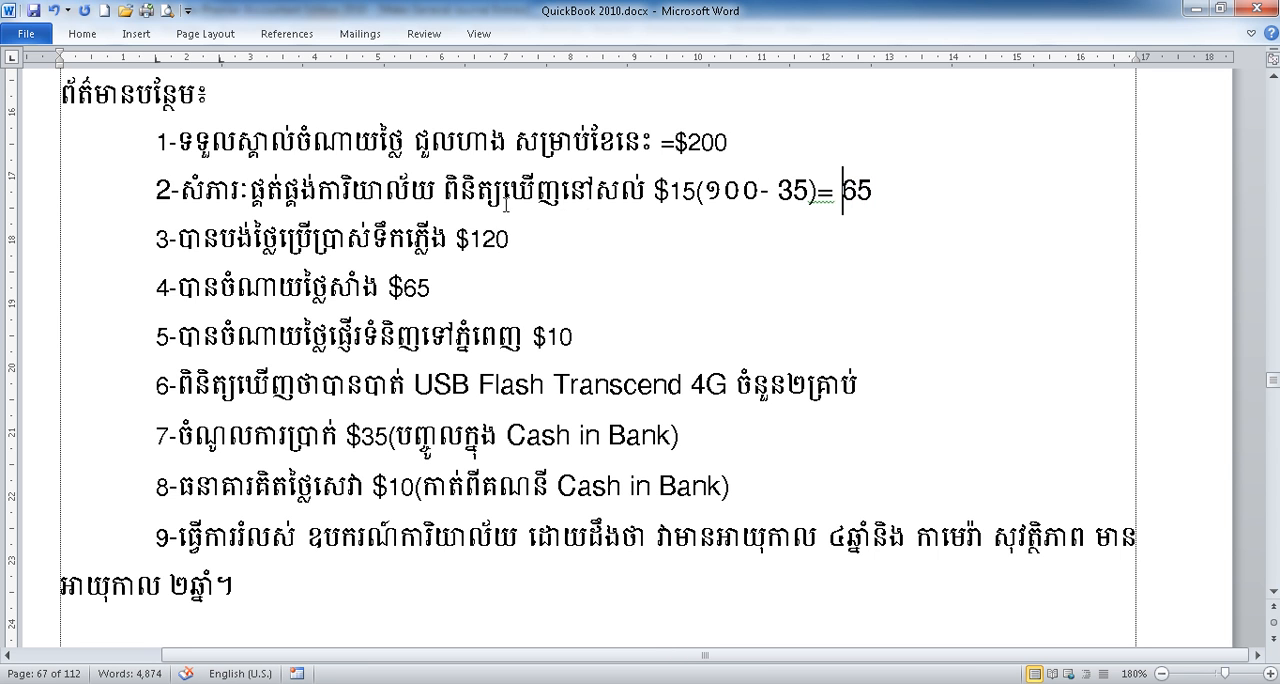
click(650, 192)
drag(650, 192, 686, 191)
click(684, 192)
click(937, 196)
key(alt+Tab)
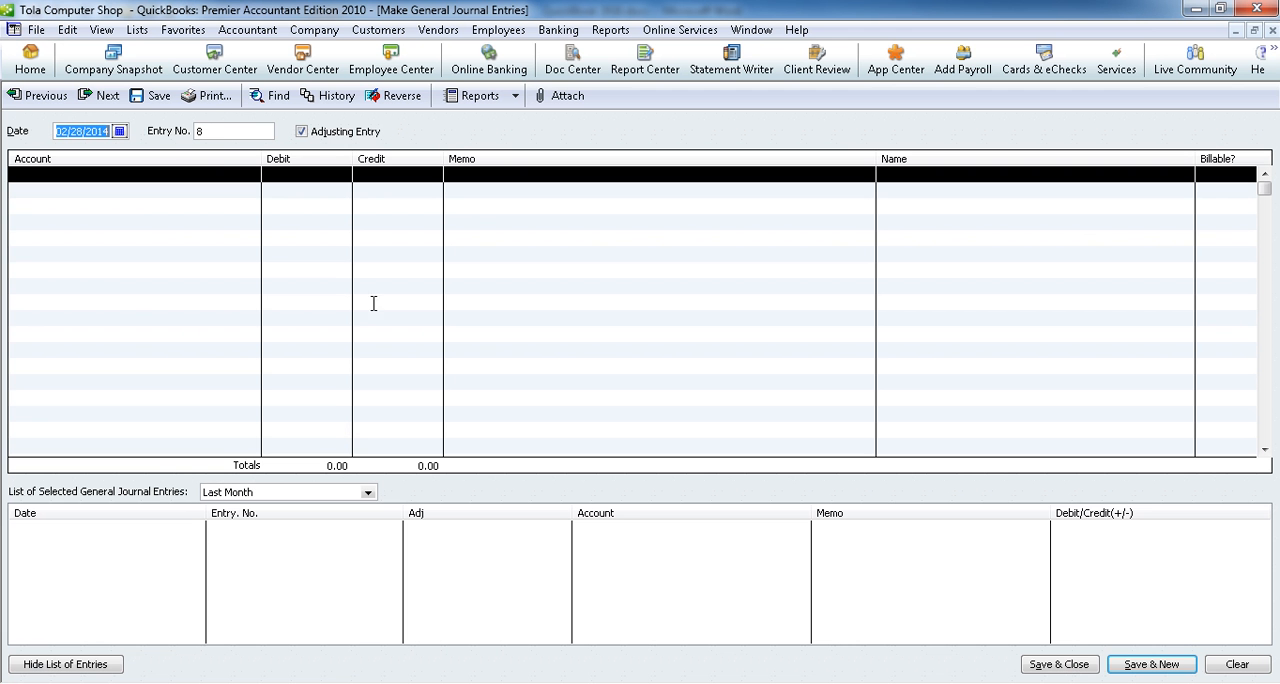
click(252, 176)
click(252, 176)
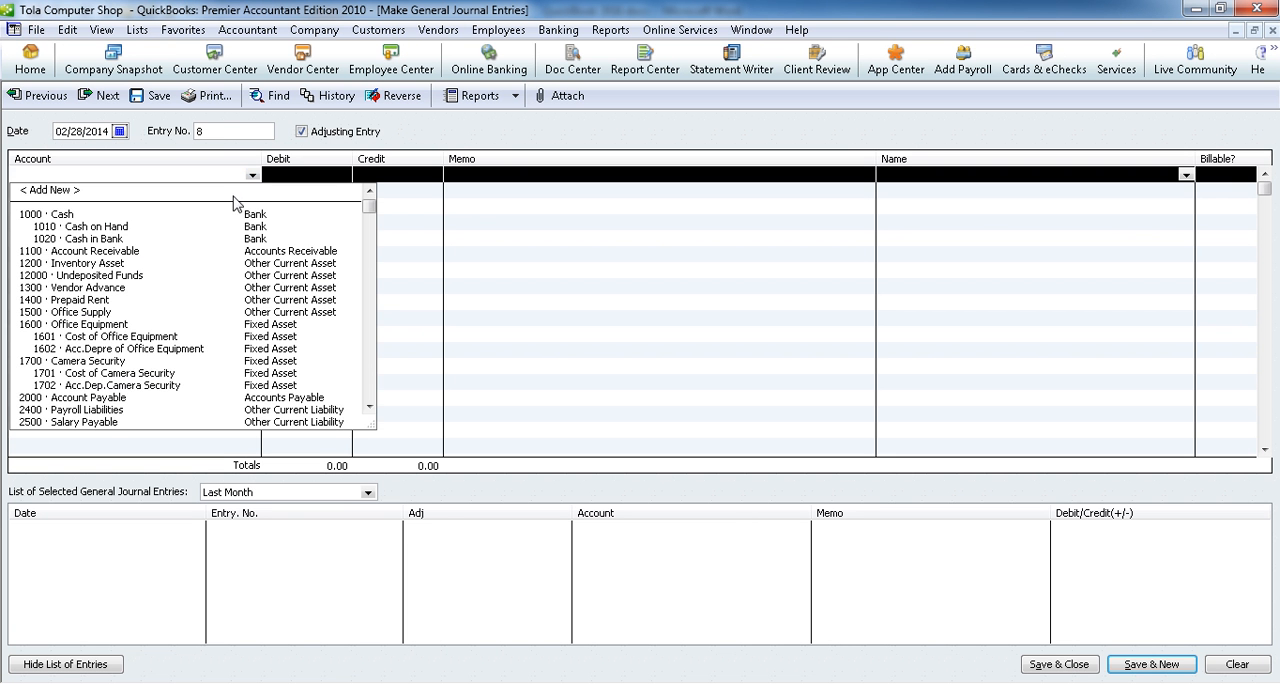
click(99, 313)
click(342, 177)
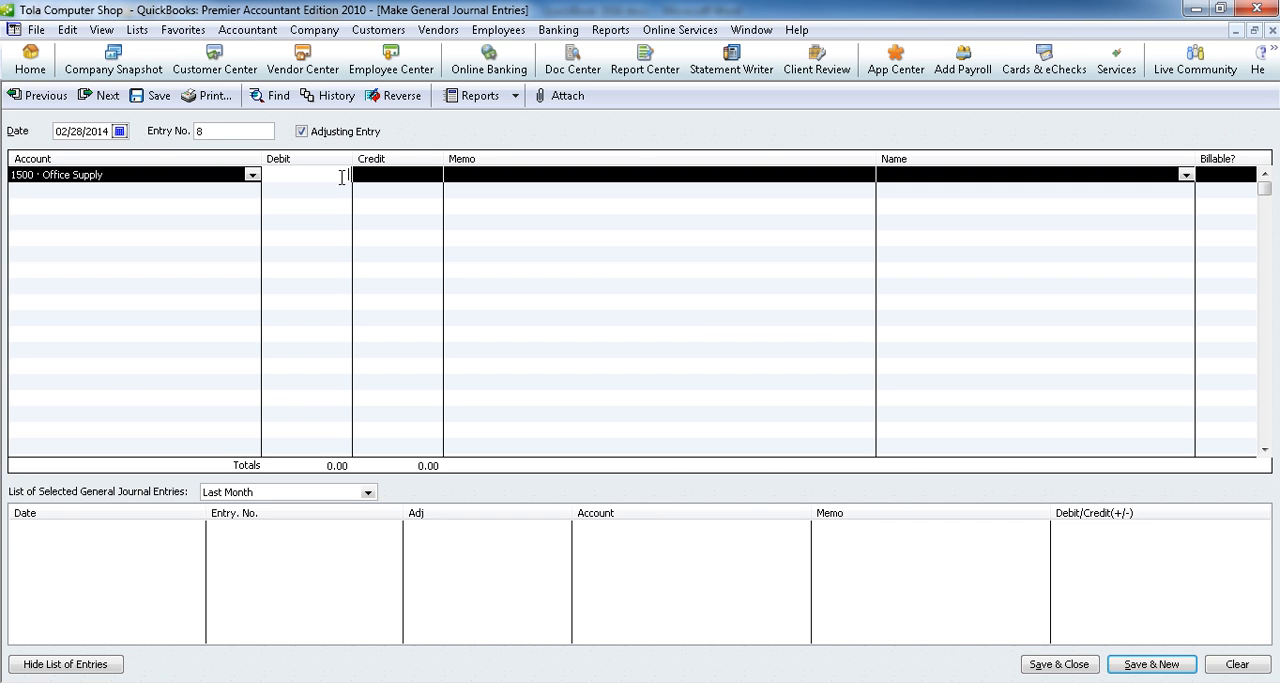
Step: Set the first line's account to 6502 · Office Supply Expense and calculate its debit as 65.00 minus 15
click(252, 175)
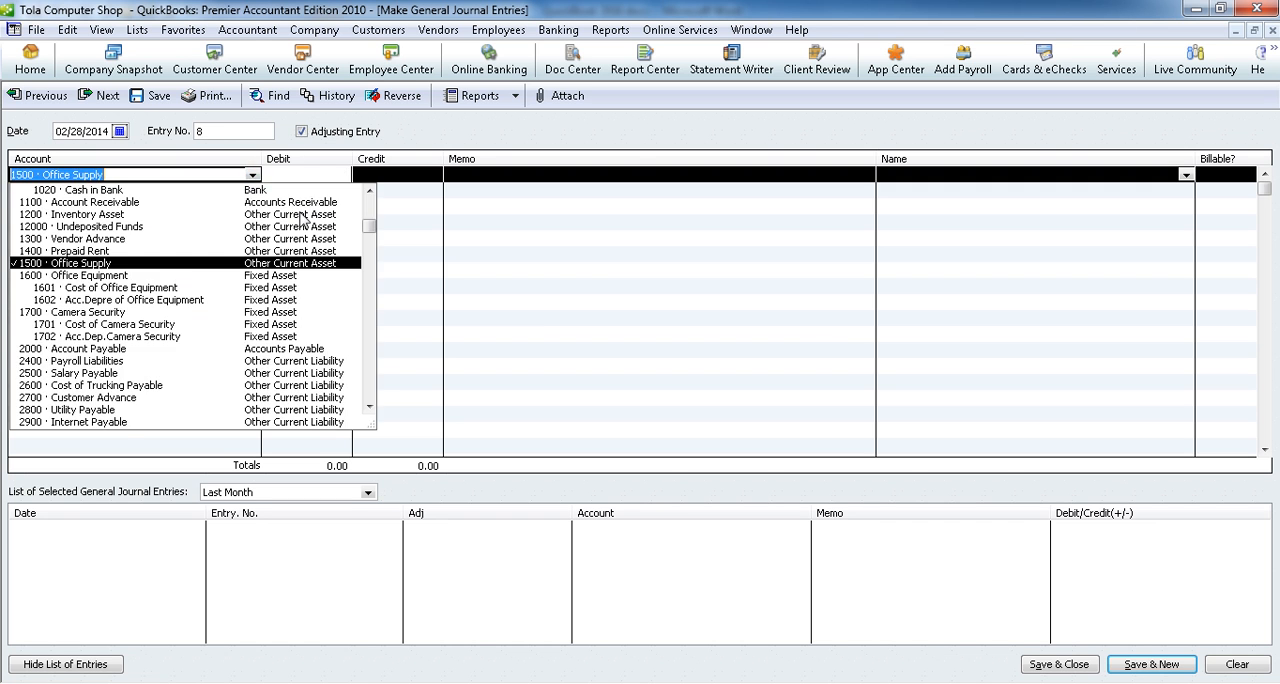
drag(370, 229, 380, 361)
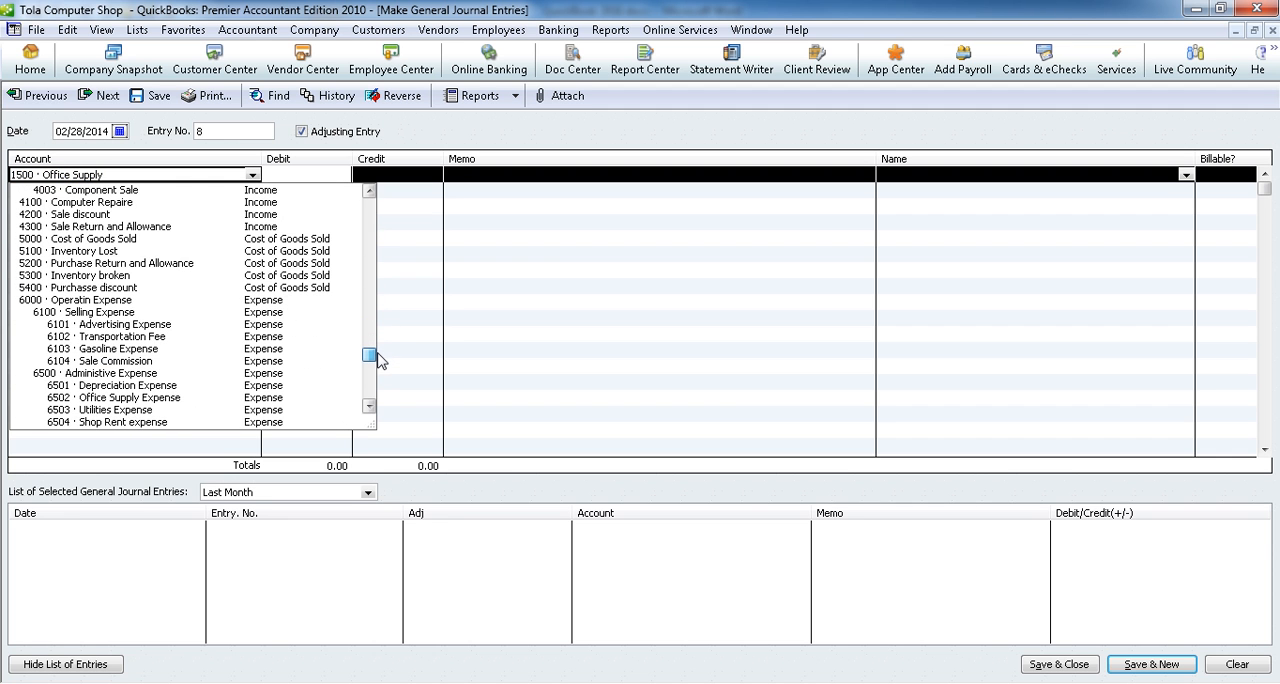
click(175, 398)
click(293, 174)
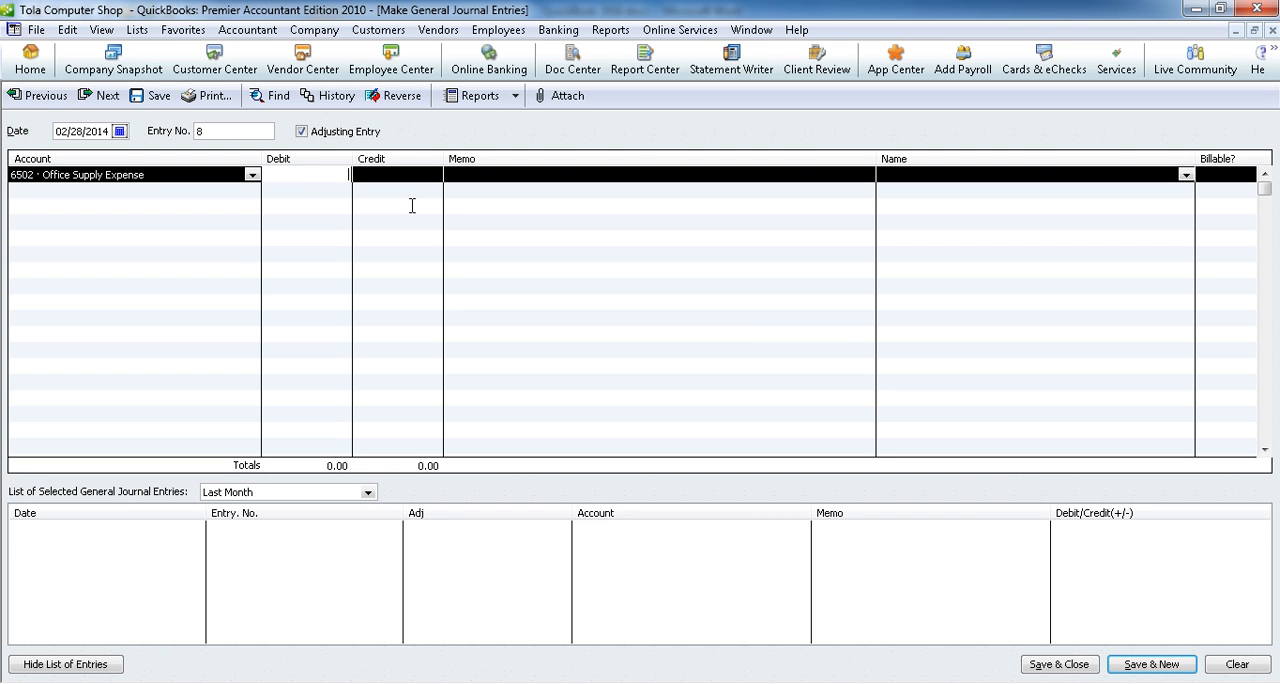
text(65.00 -)
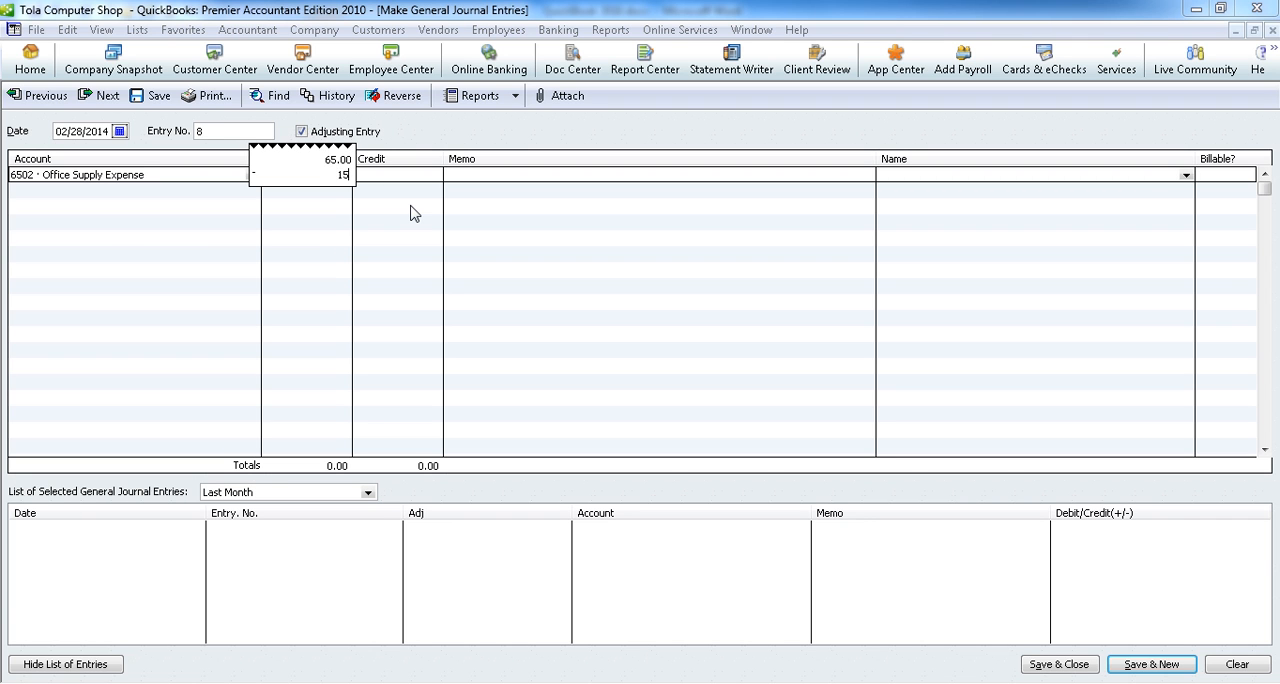
text(15)
key(Return)
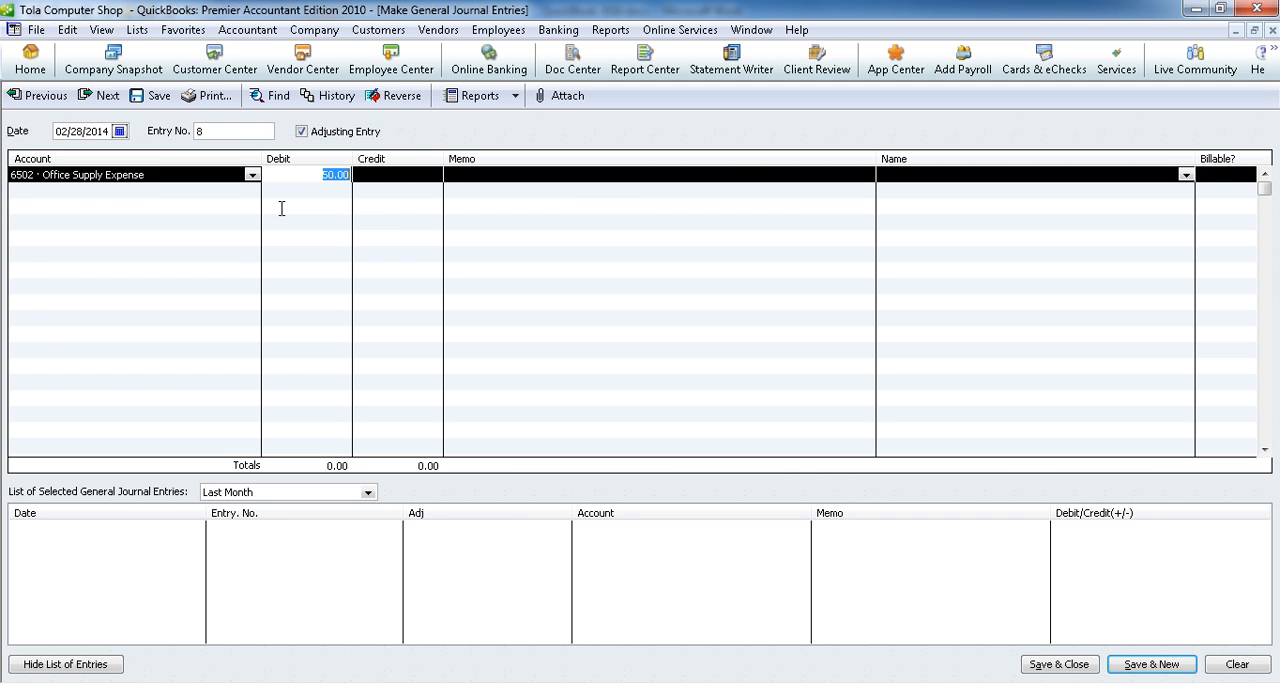
Step: Credit 50.00 to 1500 · Office Supply on the second line and save the entry, starting a new one
click(240, 189)
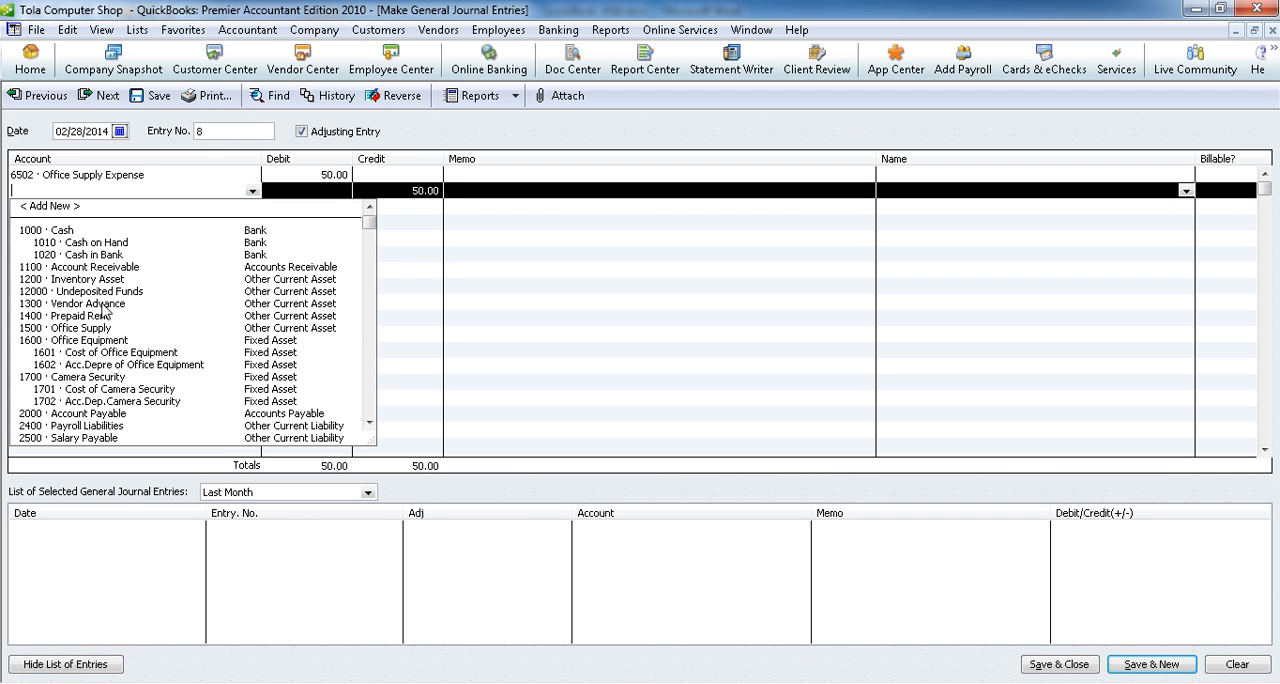
click(100, 328)
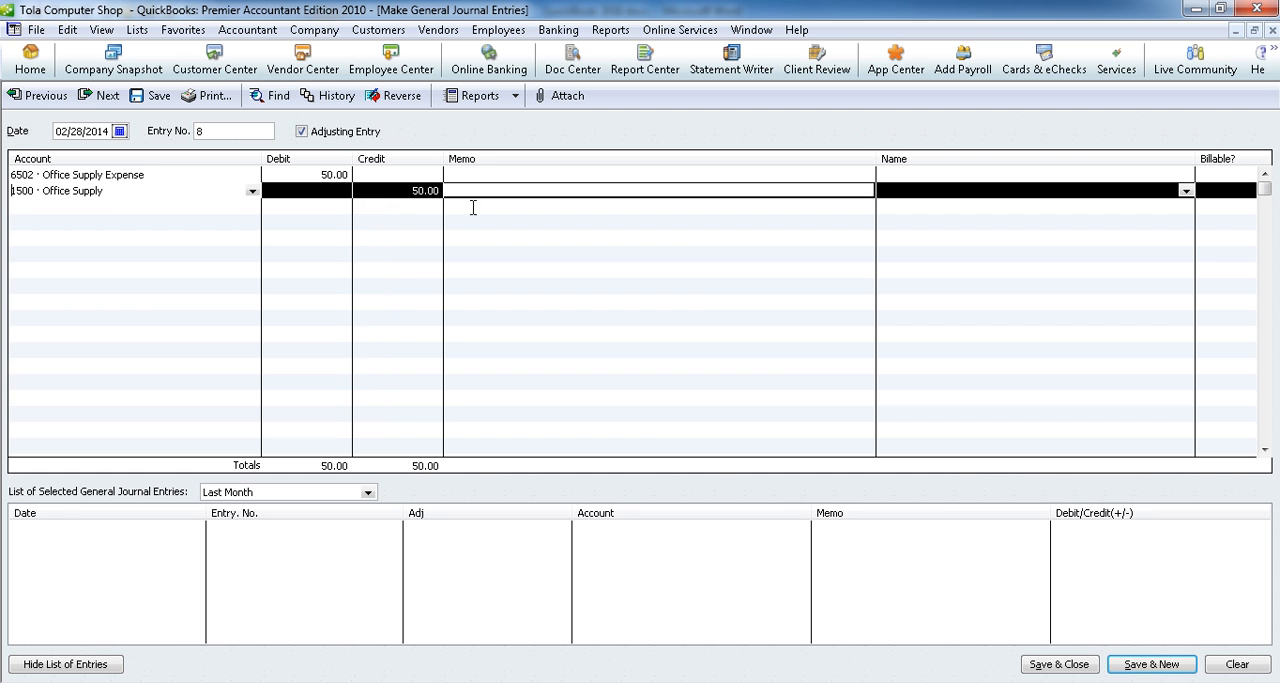
click(1115, 666)
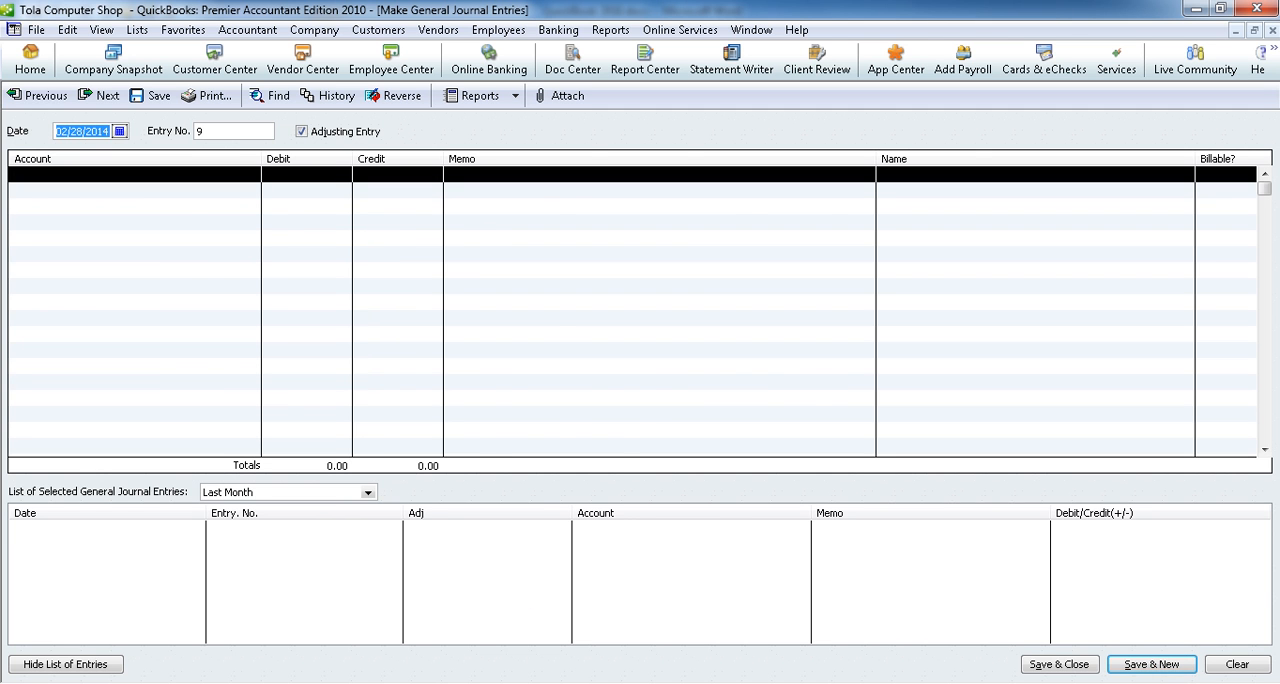
Step: Check adjustment item 3 in the Word document and debit 120.00 to 6503 · Utilities Expense on the QuickBooks journal entry's first line
key(alt+Tab)
drag(178, 238, 507, 230)
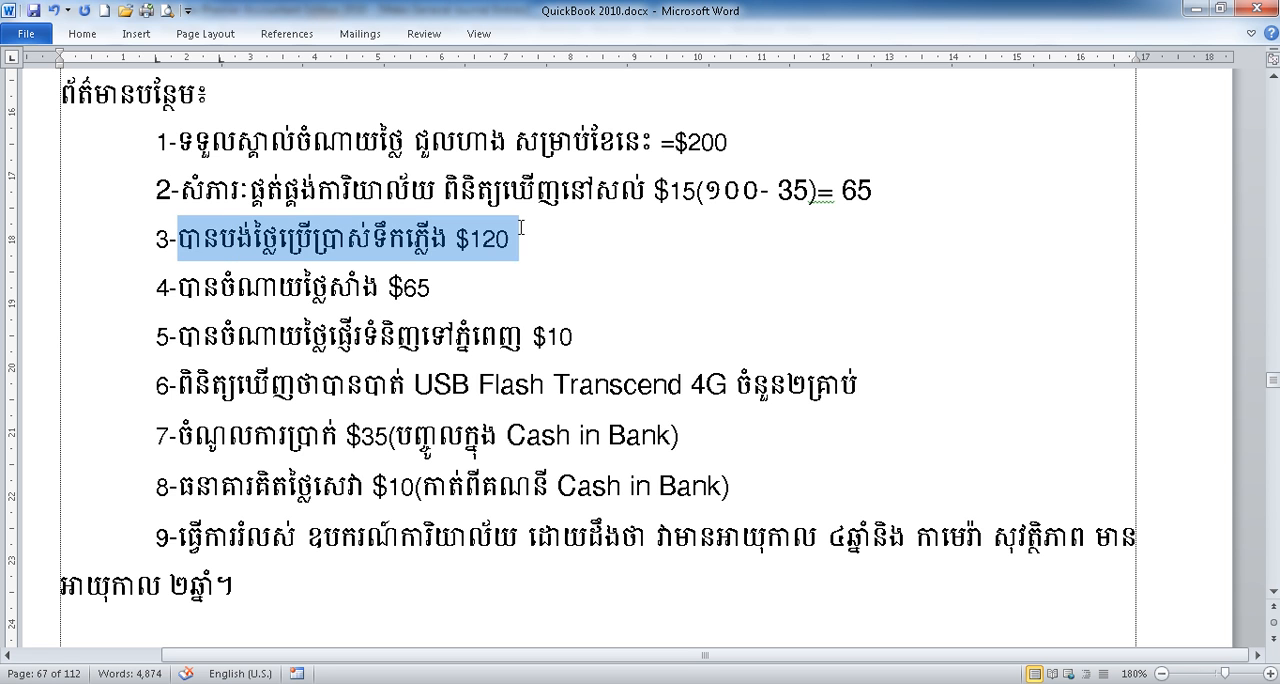
click(498, 238)
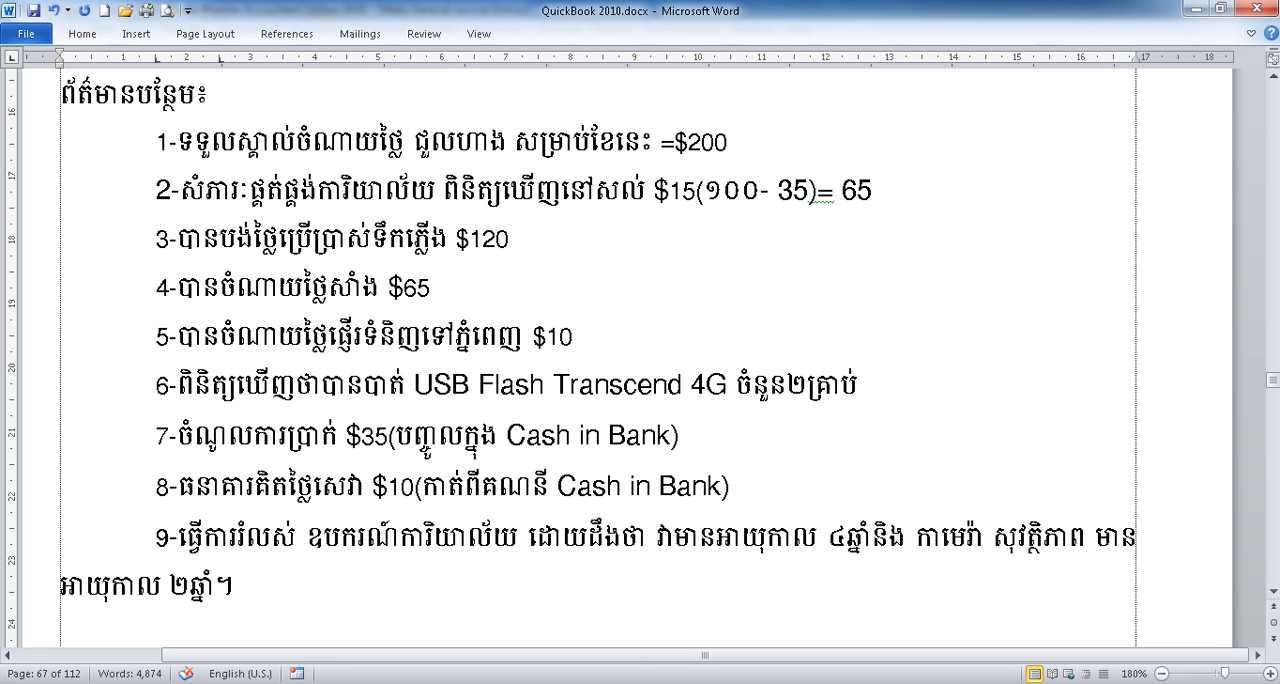
key(alt+Tab)
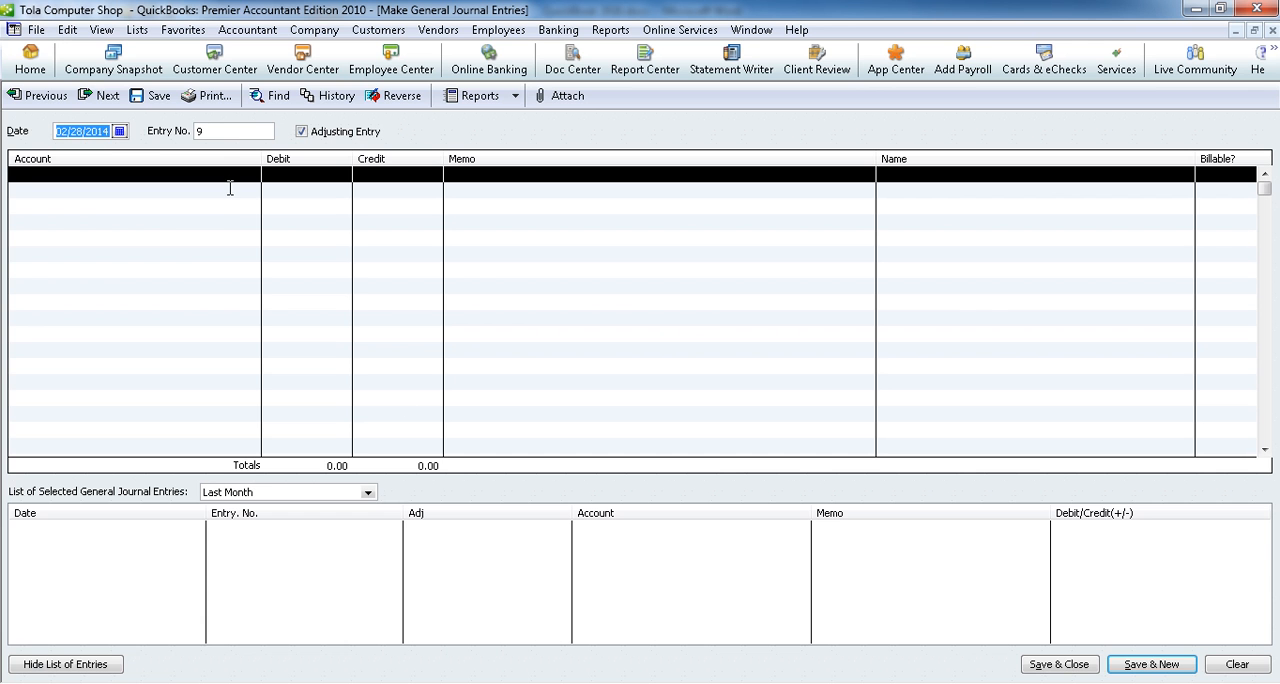
click(238, 178)
click(253, 177)
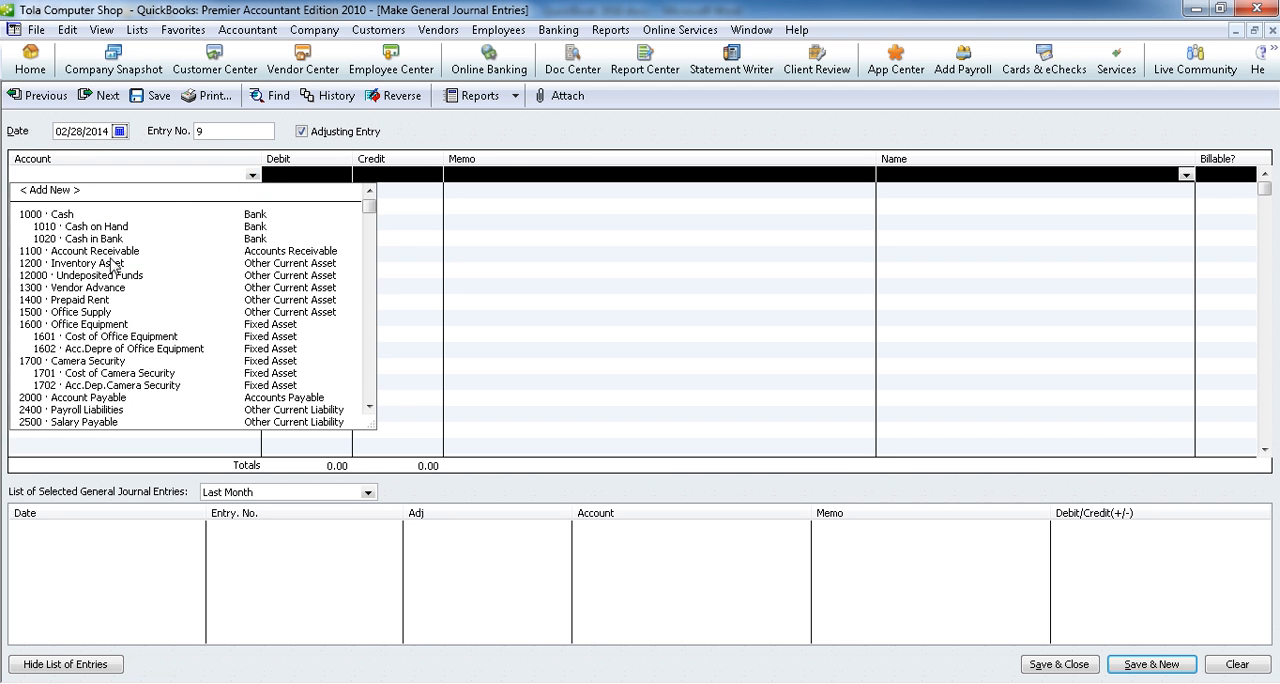
scroll(130, 394, down, 10)
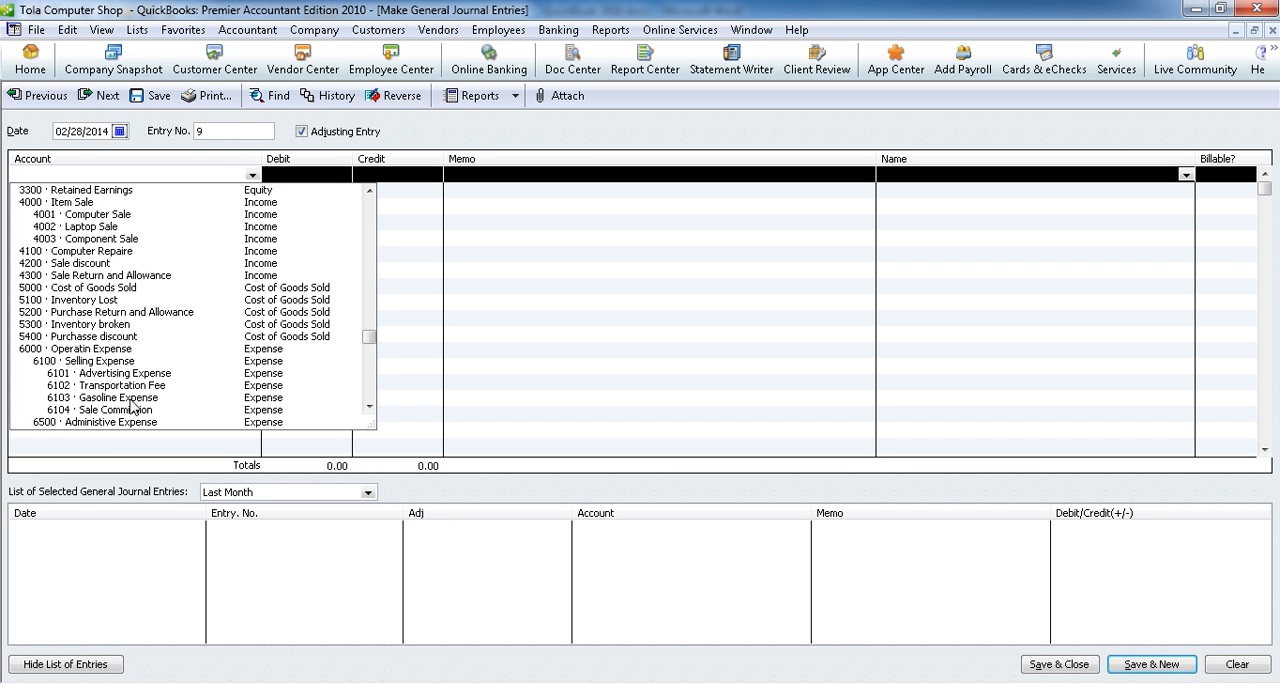
scroll(130, 404, down, 2)
click(125, 386)
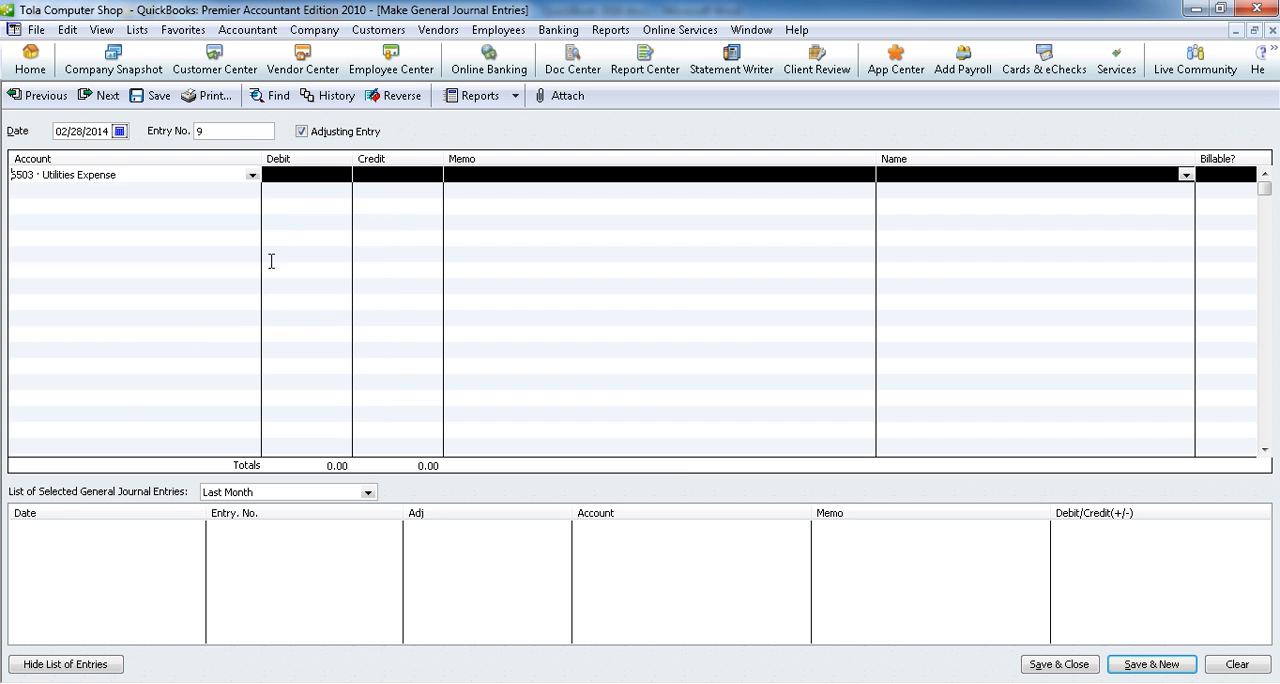
click(304, 172)
text(120)
Step: Credit 120.00 to 1010 · Cash on Hand on the second line and save the entry, starting a new one
click(251, 190)
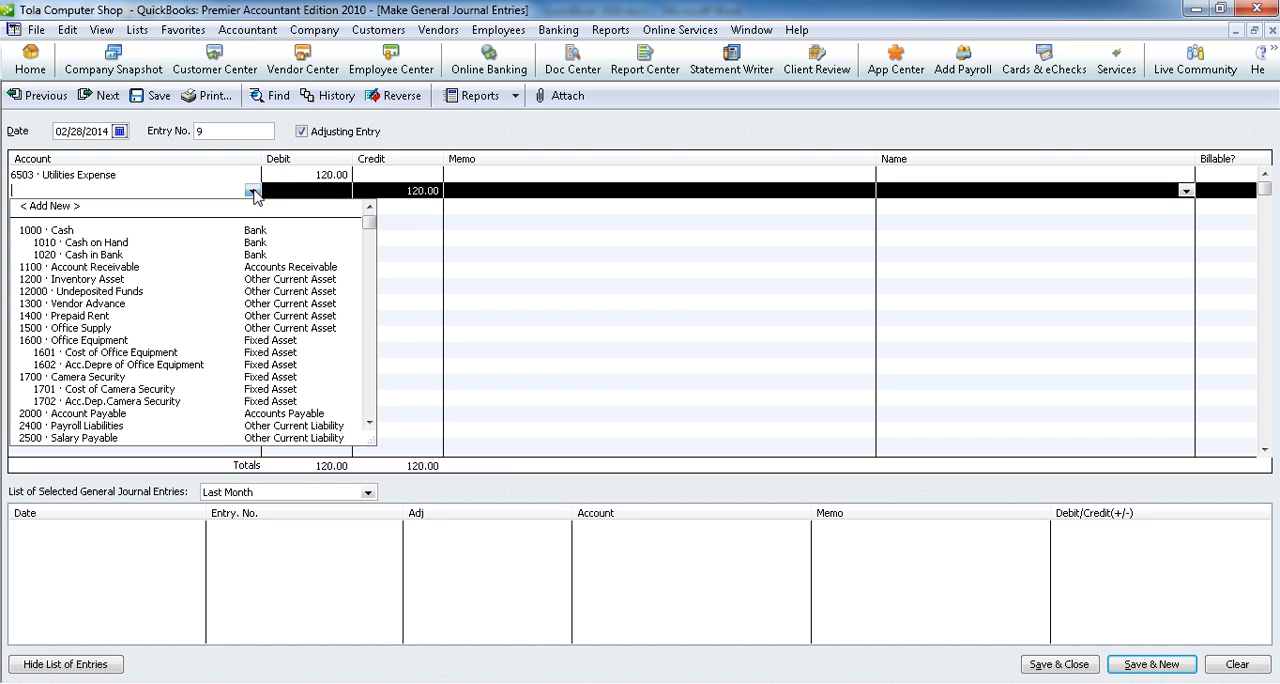
click(172, 246)
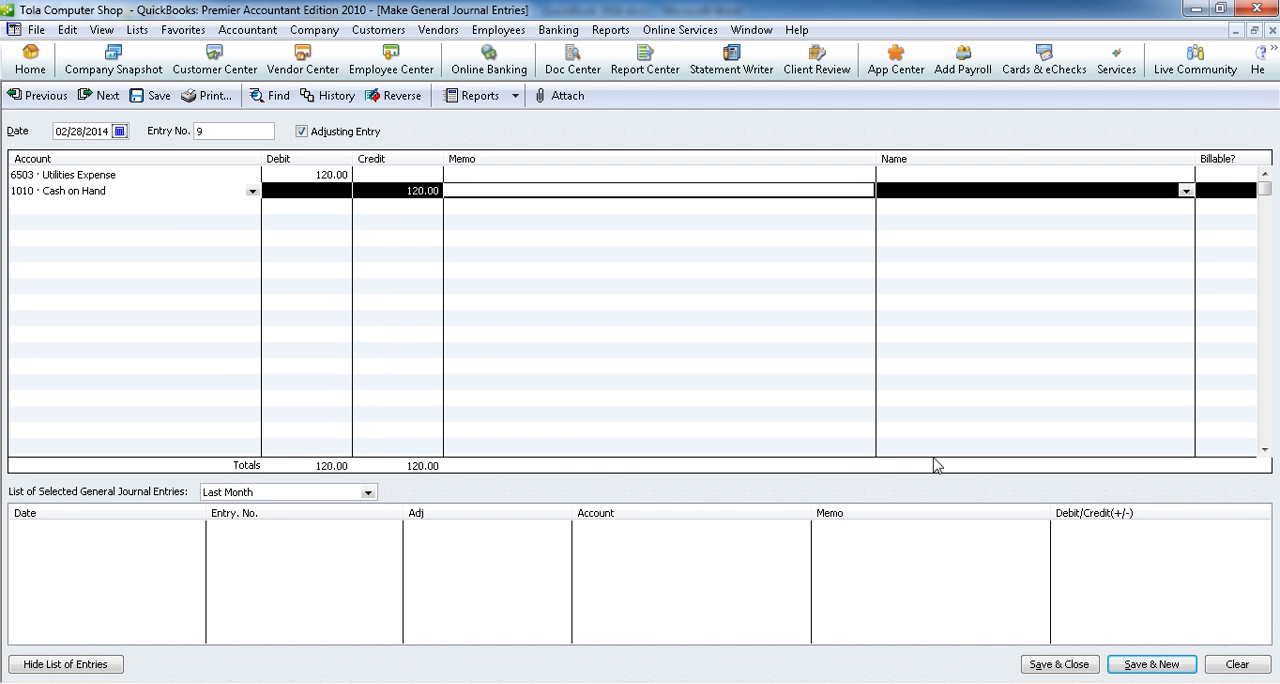
click(1140, 665)
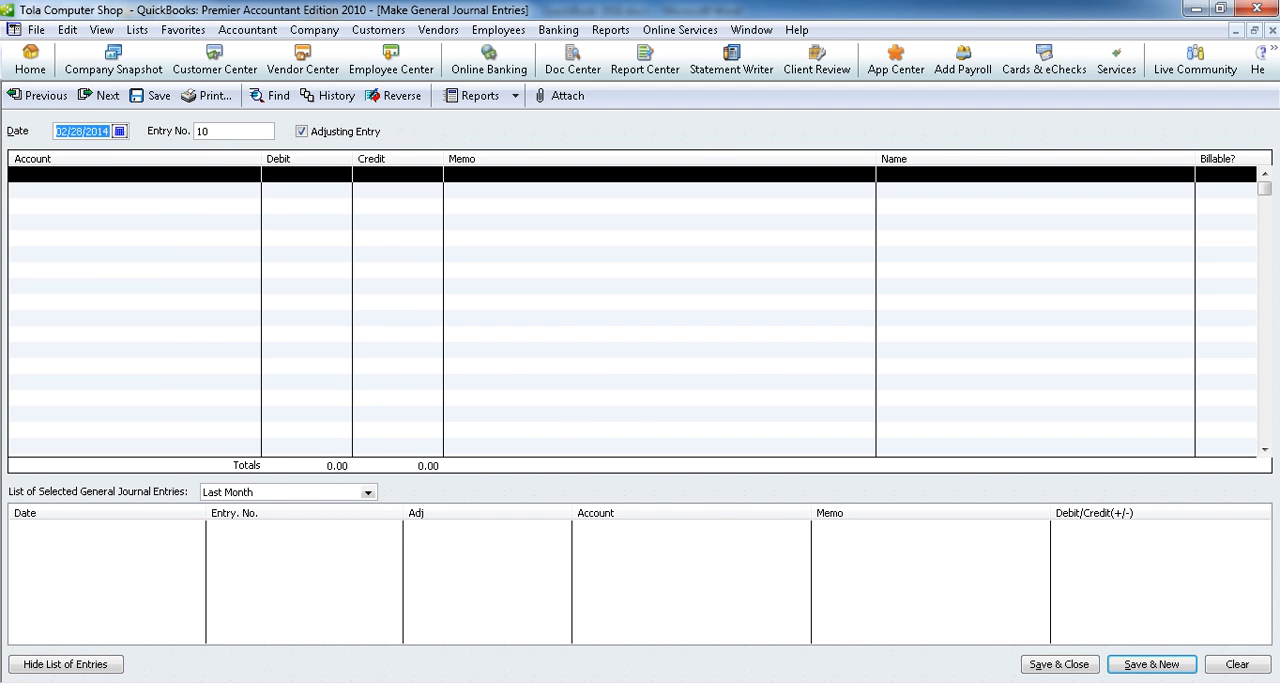
Step: Check adjustment item 4 in the Word document and debit 65.00 to 6103 · Gasoline Expense on the new QuickBooks entry's first line
key(alt+Tab)
drag(178, 288, 453, 290)
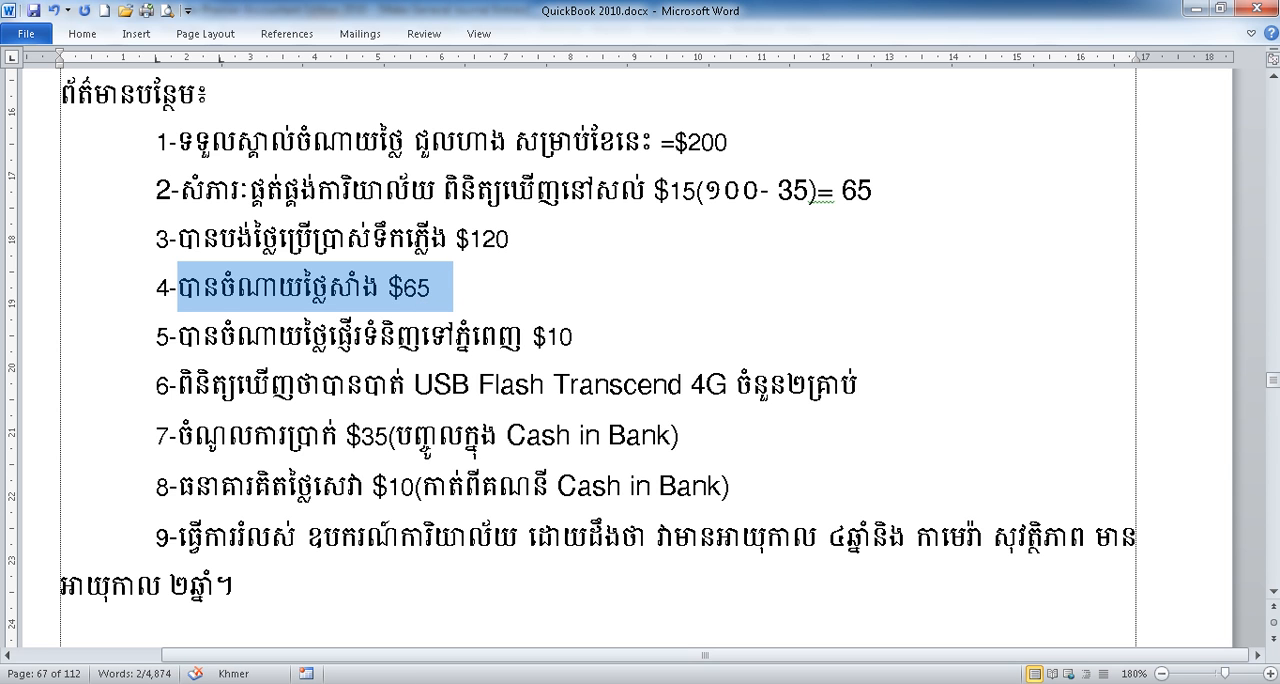
key(alt+Tab)
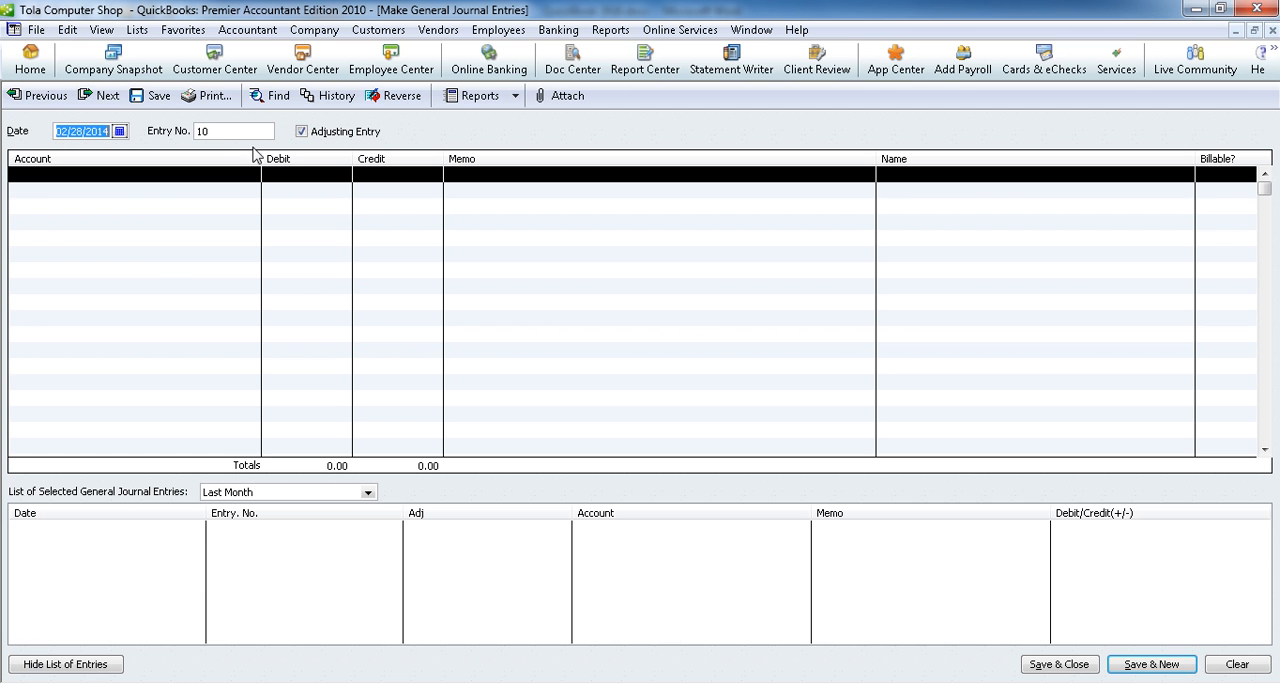
click(245, 173)
click(252, 175)
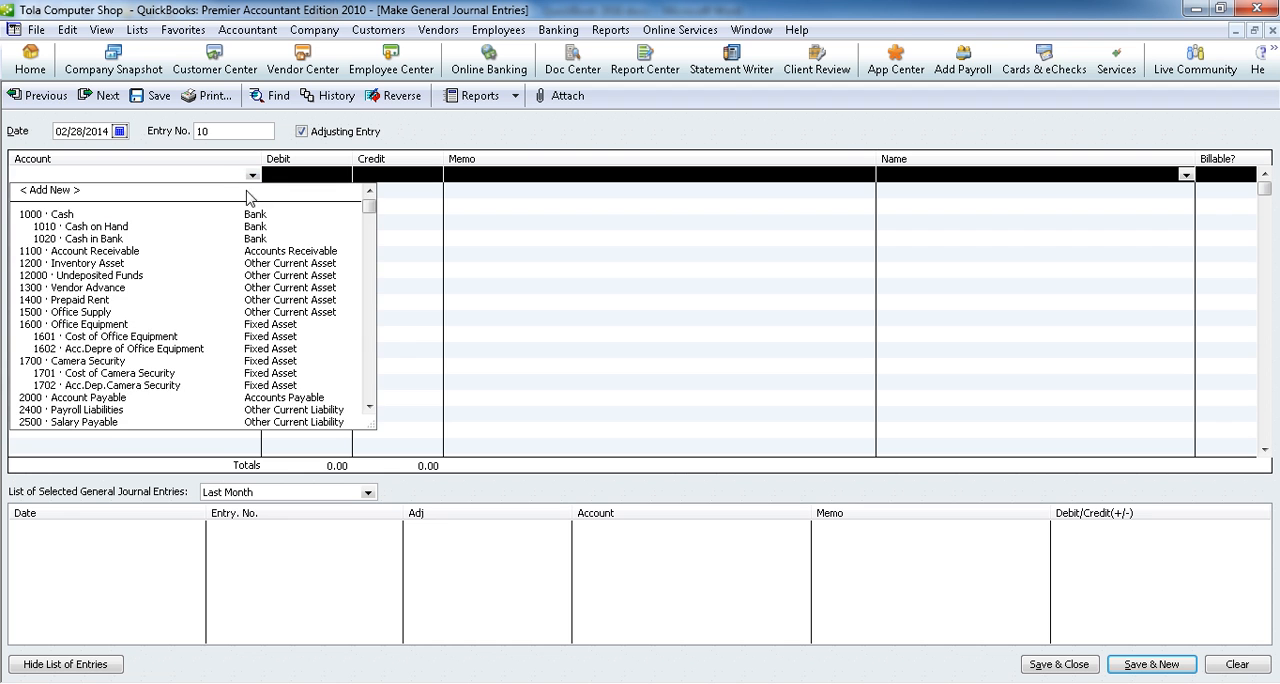
scroll(132, 415, down, 15)
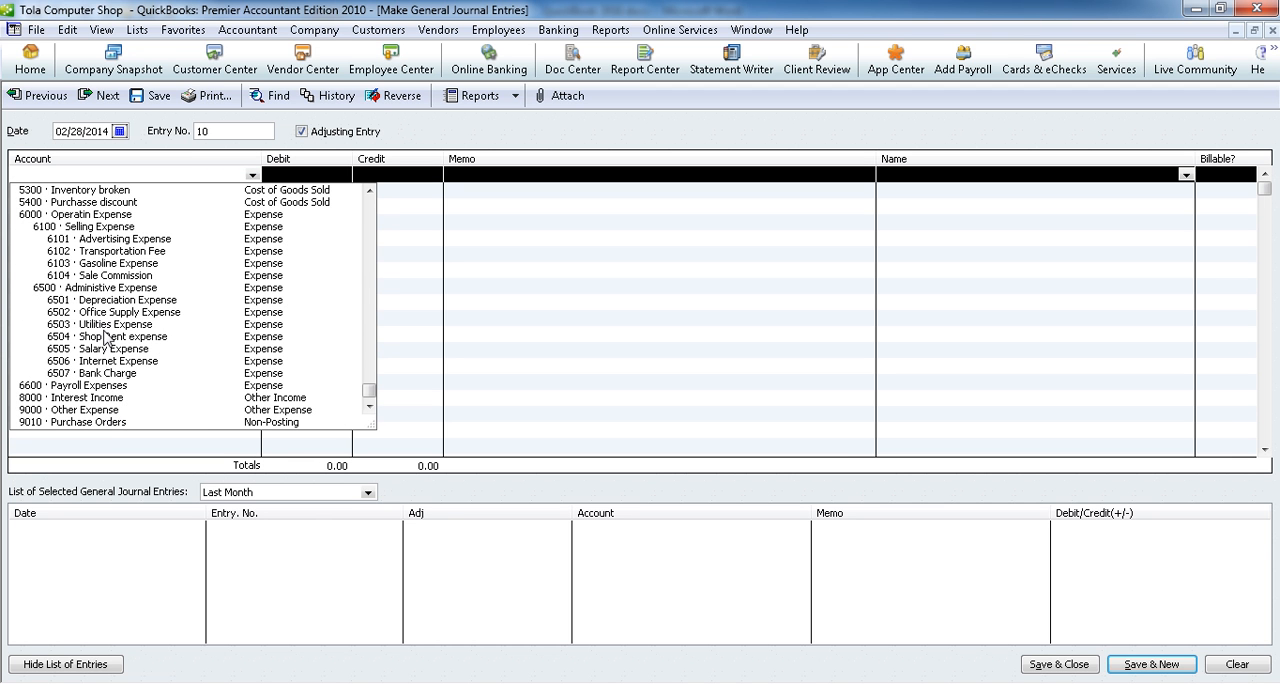
click(121, 263)
click(338, 177)
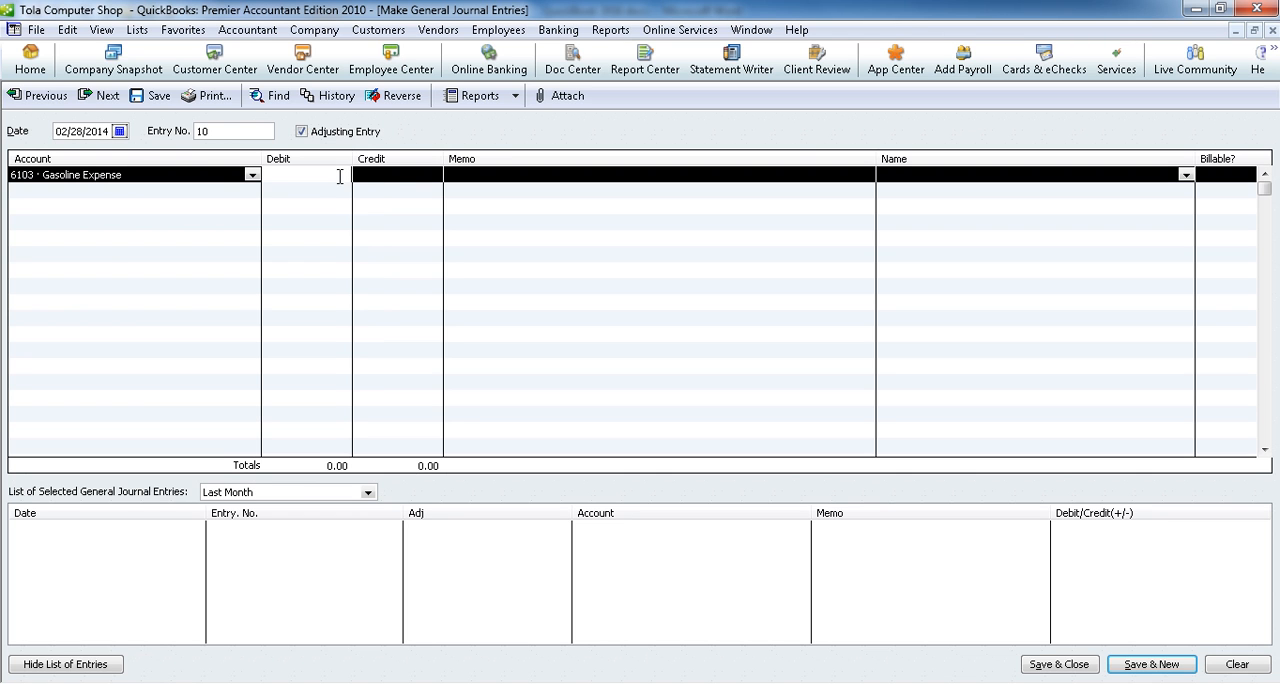
Step: Credit 1010 · Cash on Hand on the second line to match the 65.00 debit and save the entry, starting a new one
click(252, 193)
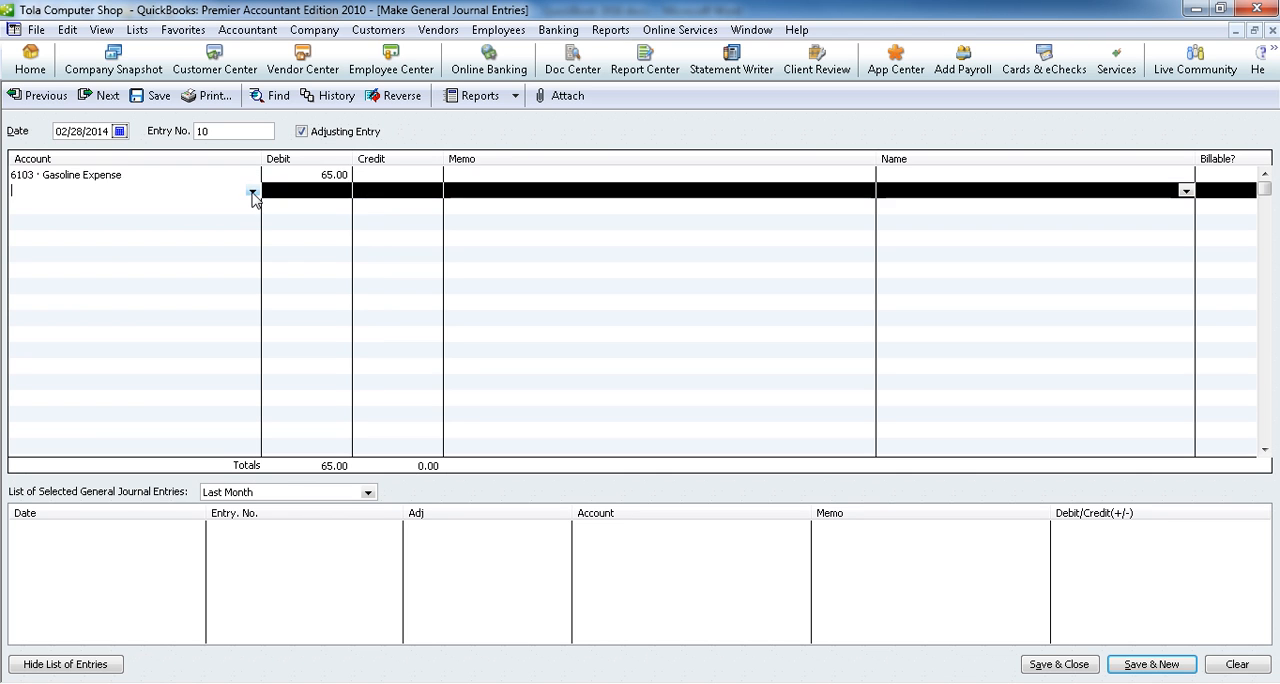
click(252, 193)
click(151, 243)
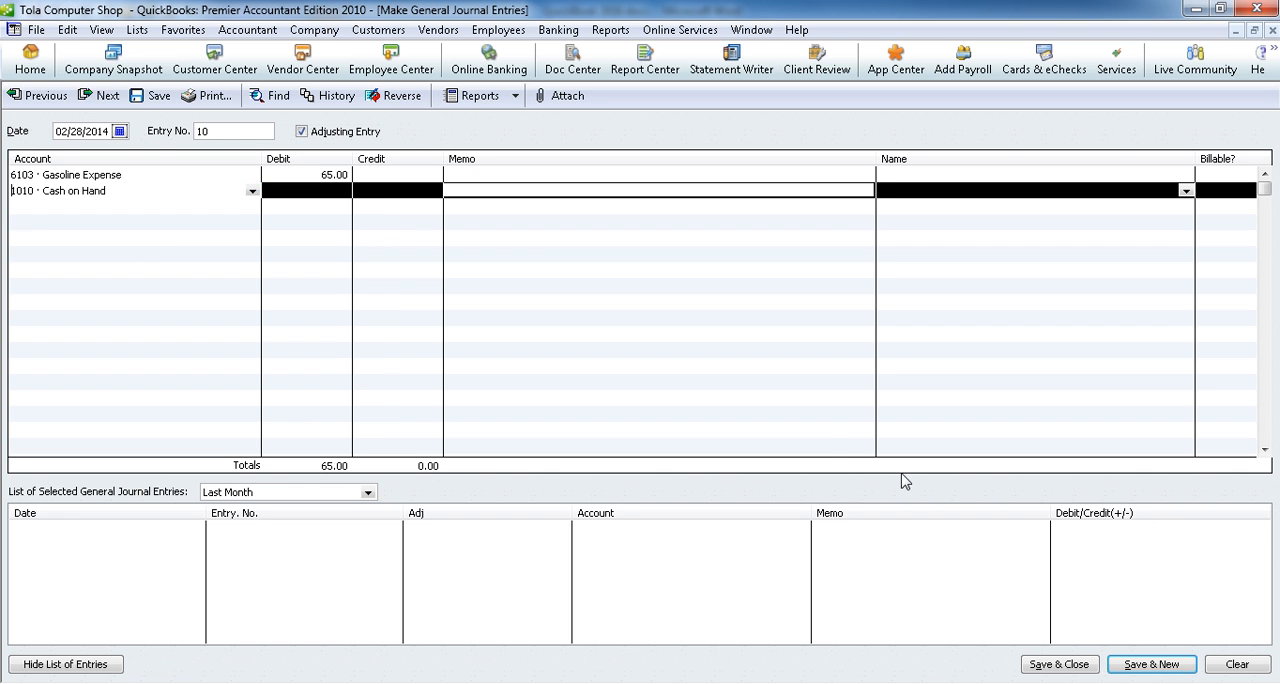
click(1152, 664)
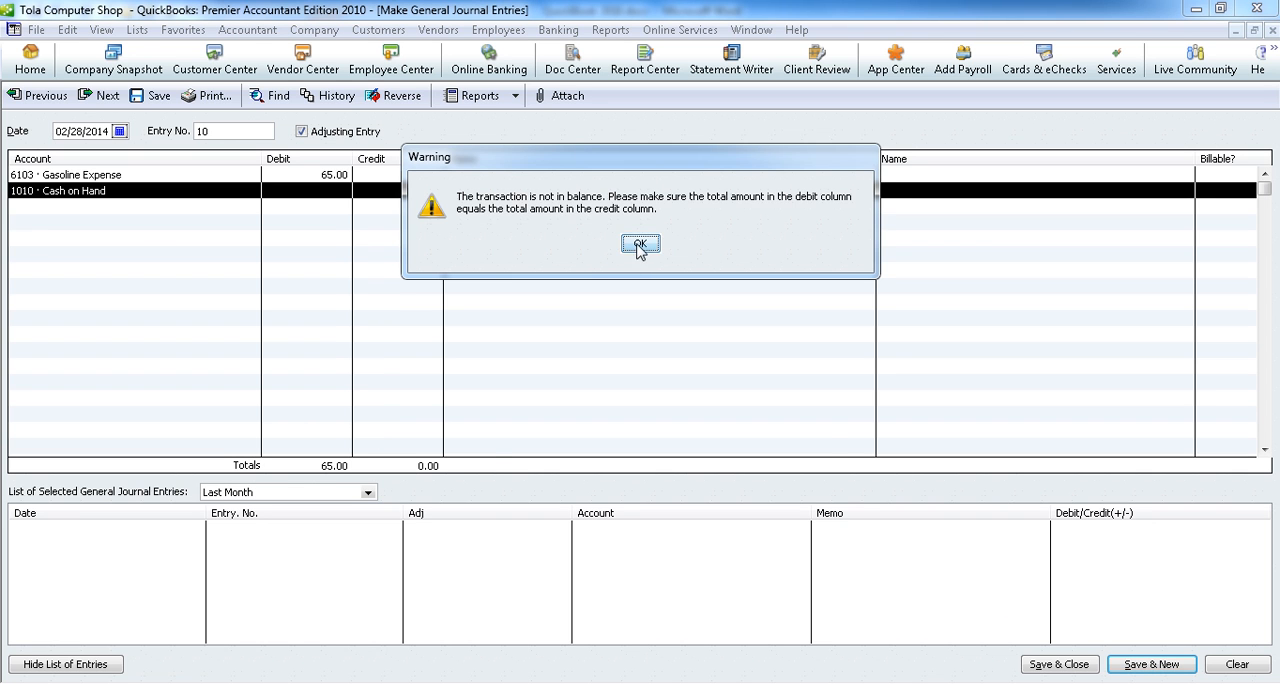
click(639, 243)
click(370, 190)
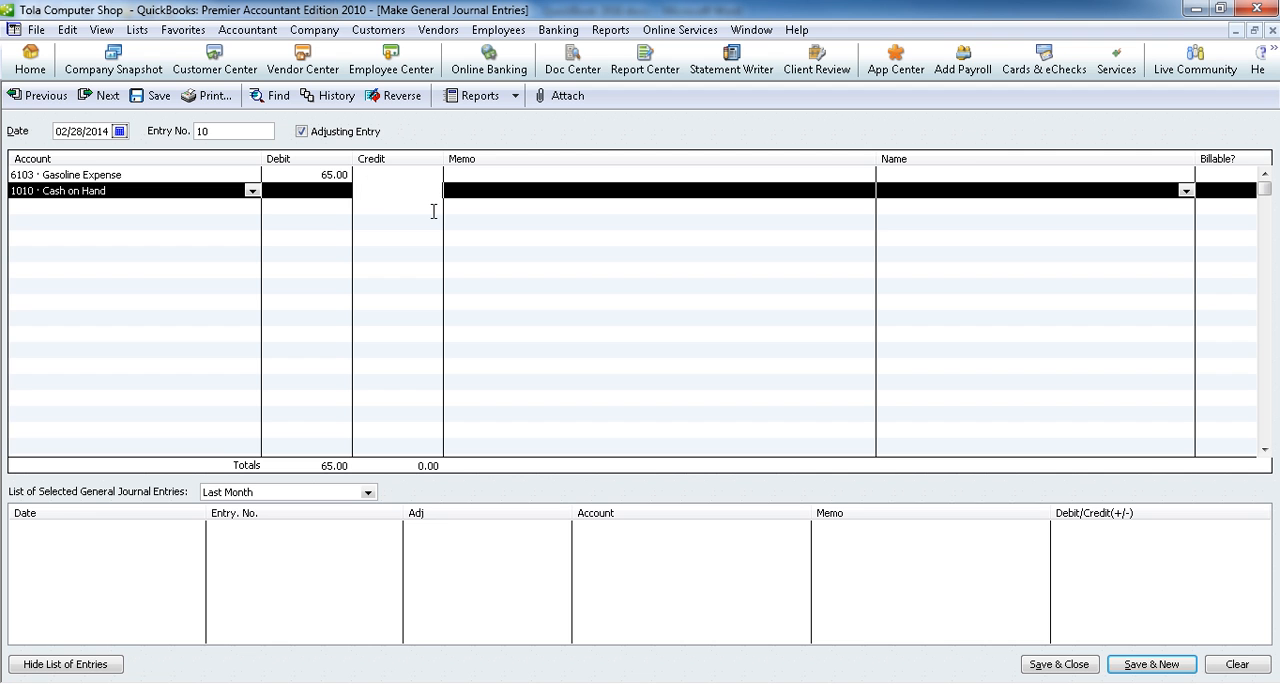
click(1155, 664)
Step: Check adjustment item 5 in the Word document and debit 10.00 to 6102 · Transportation Fee on the new QuickBooks entry's first line
key(alt+Tab)
drag(179, 337, 576, 325)
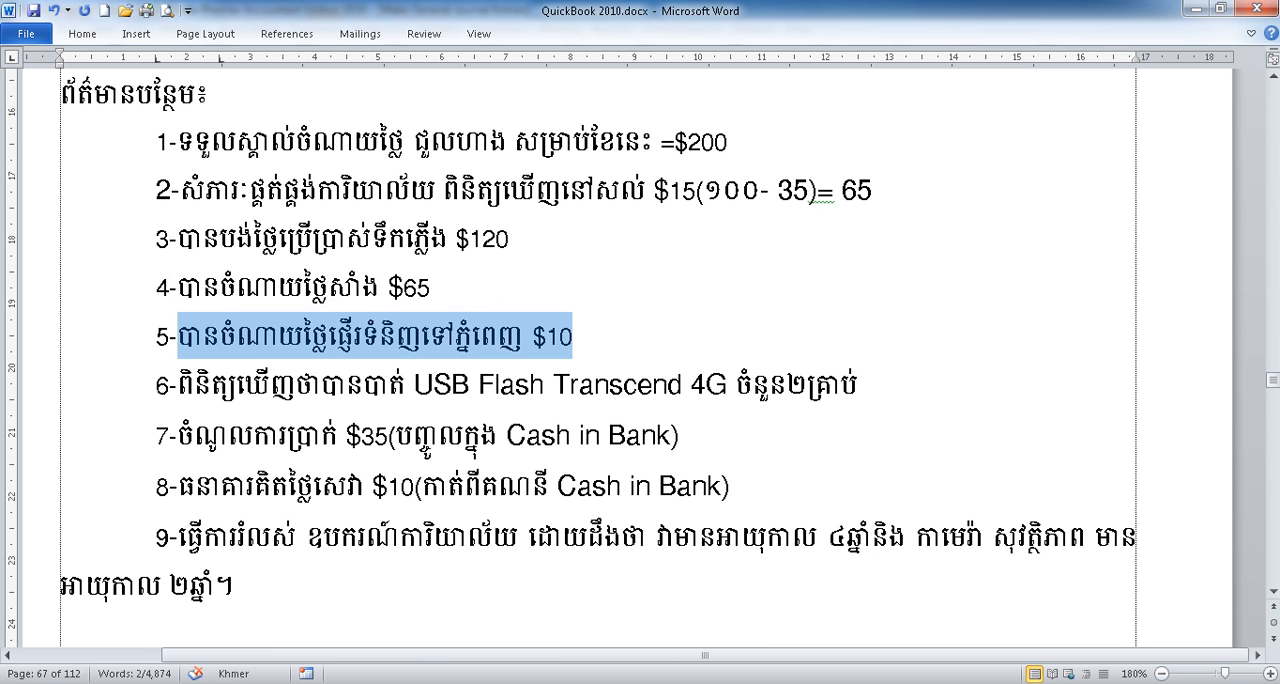
key(alt+Tab)
click(230, 178)
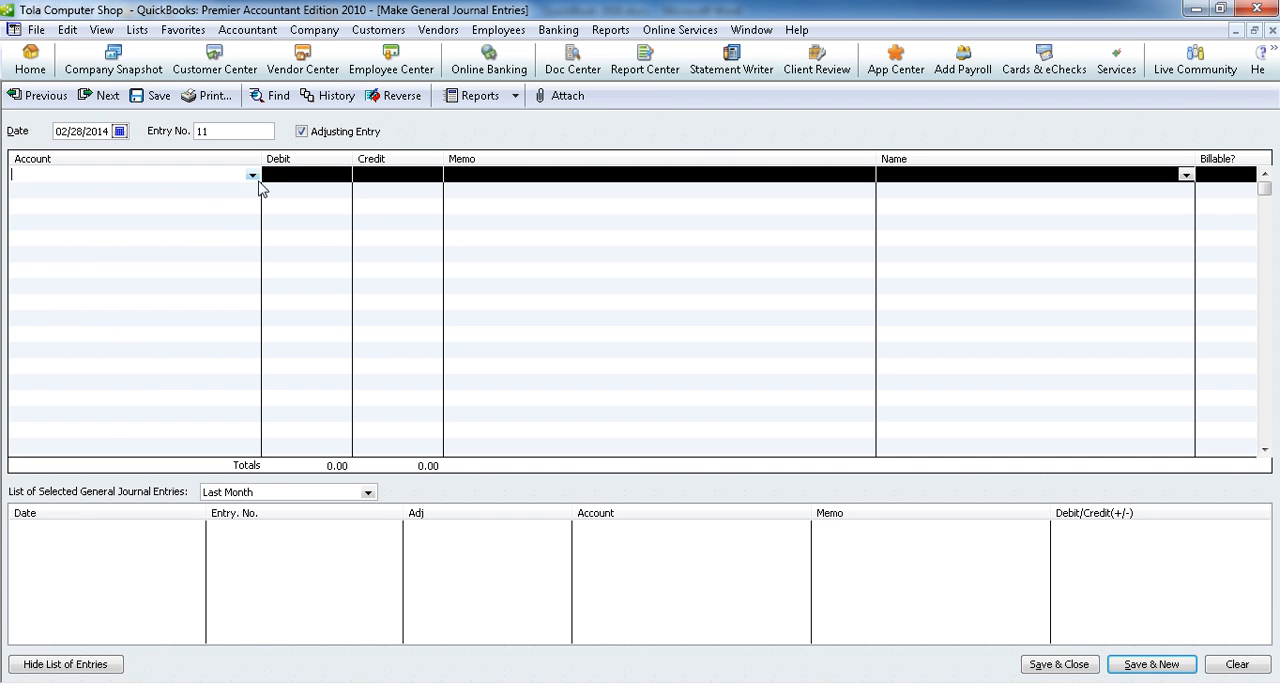
click(252, 175)
scroll(292, 370, down, 6)
scroll(297, 383, down, 5)
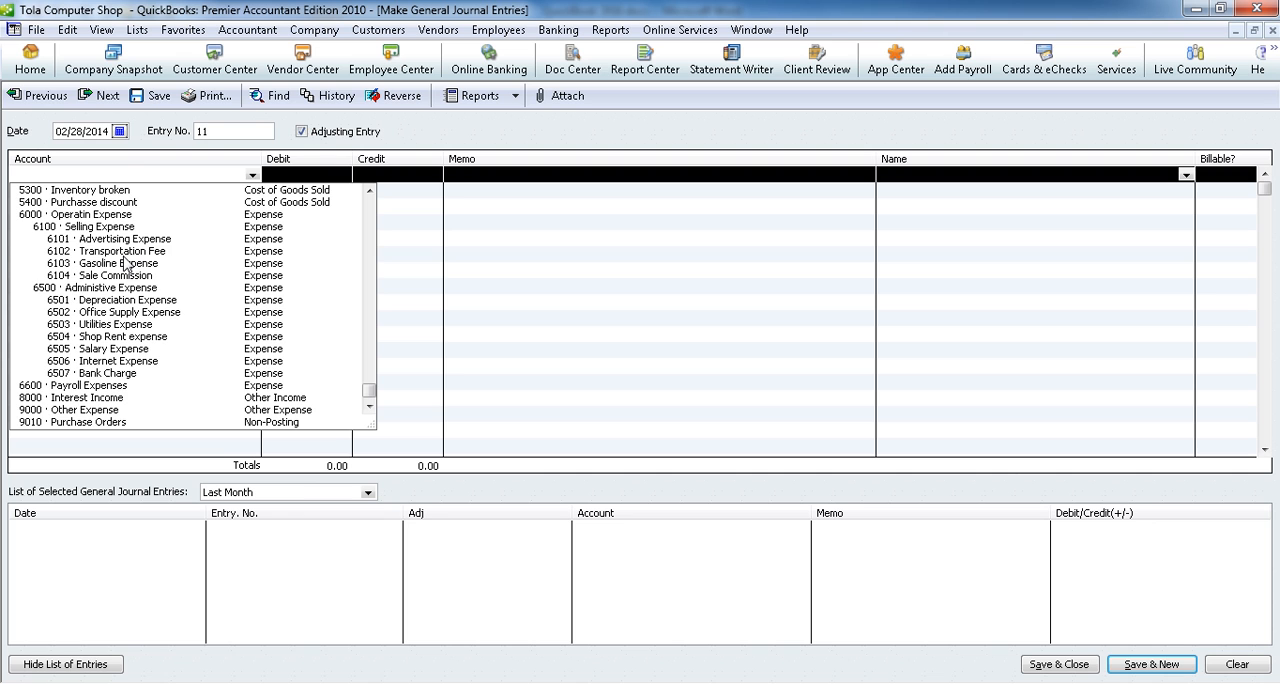
click(124, 252)
click(293, 178)
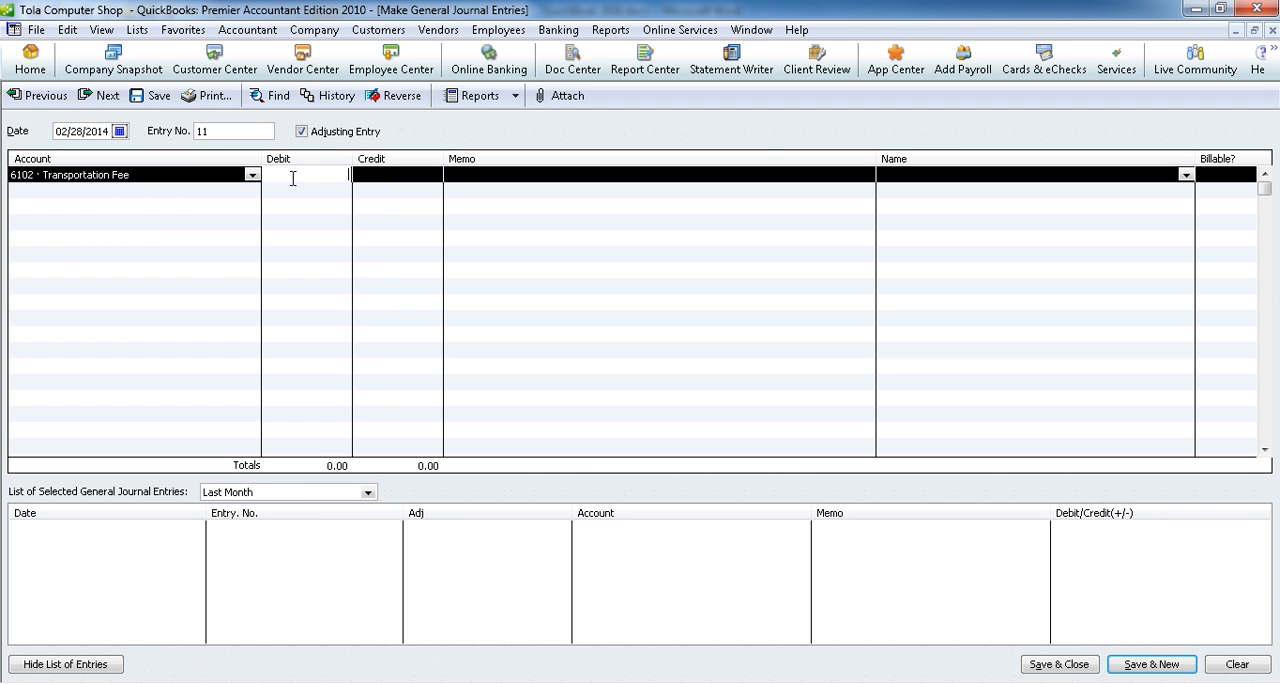
text(10)
Step: Credit 10.00 to 1010 · Cash on Hand on the second line and save the entry, starting a new one
click(252, 190)
click(252, 190)
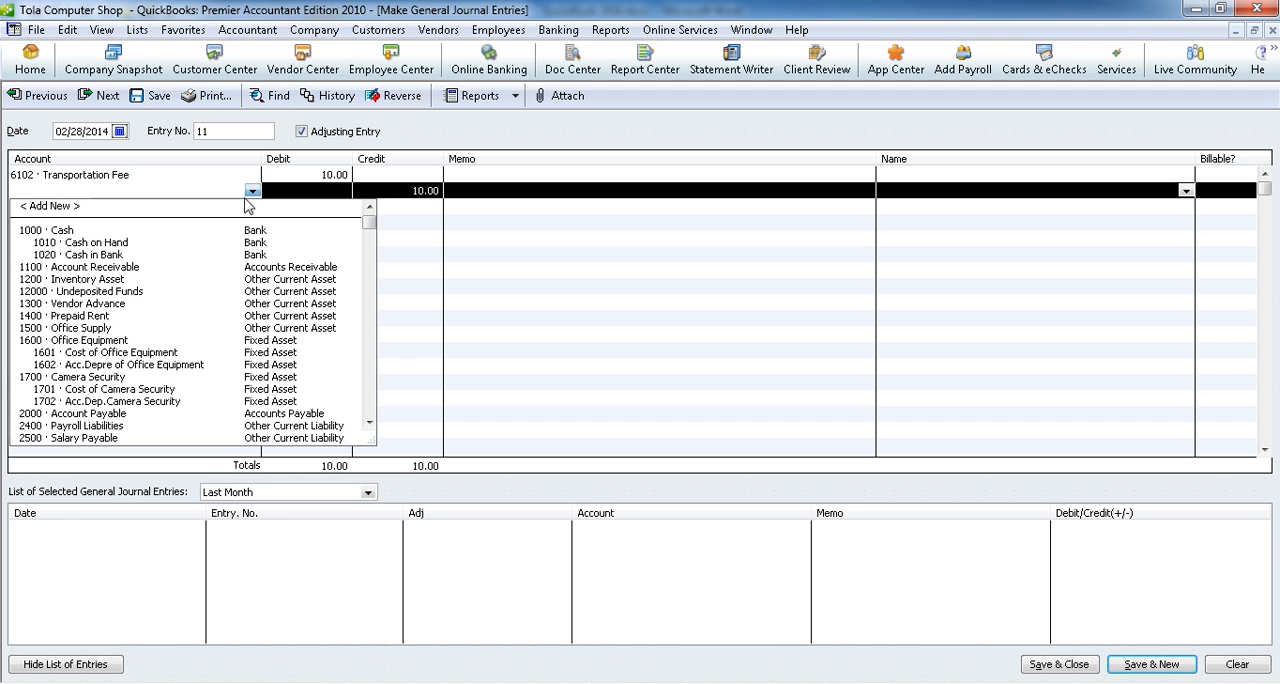
click(166, 243)
click(1110, 664)
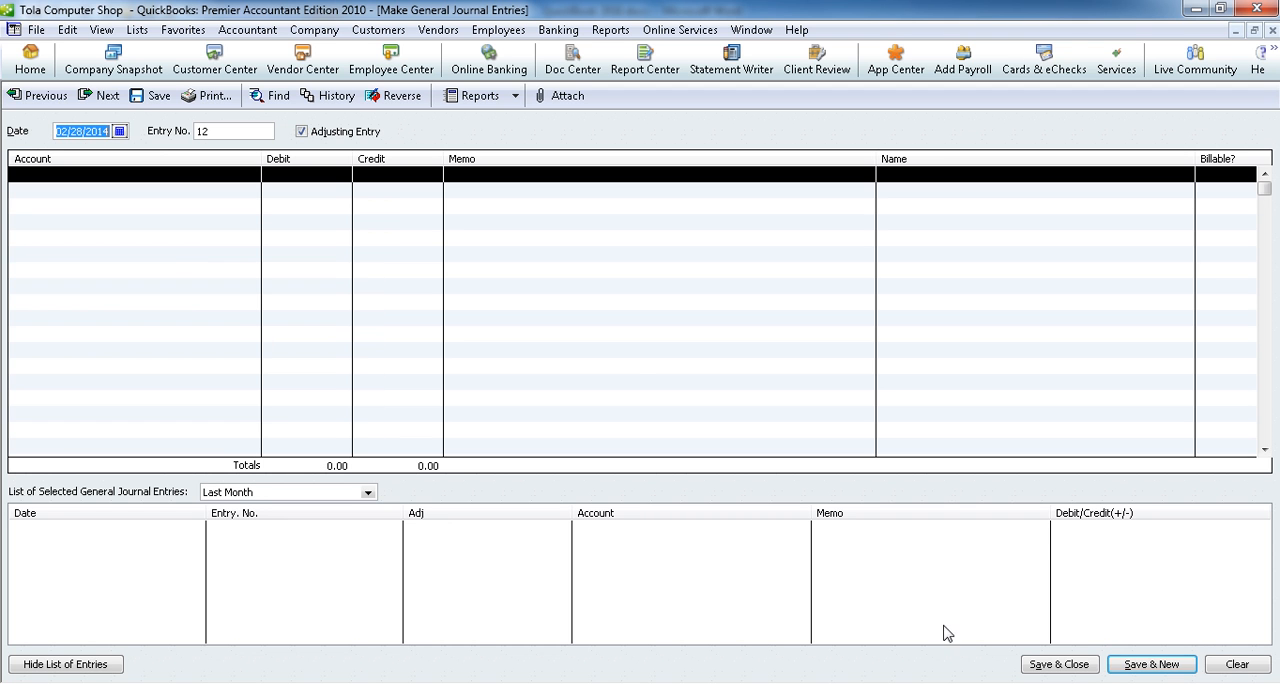
Step: Review adjustment item 6 about the USB Flash Transcend 4G in the Word document and return to the blank QuickBooks journal entry
key(alt+Tab)
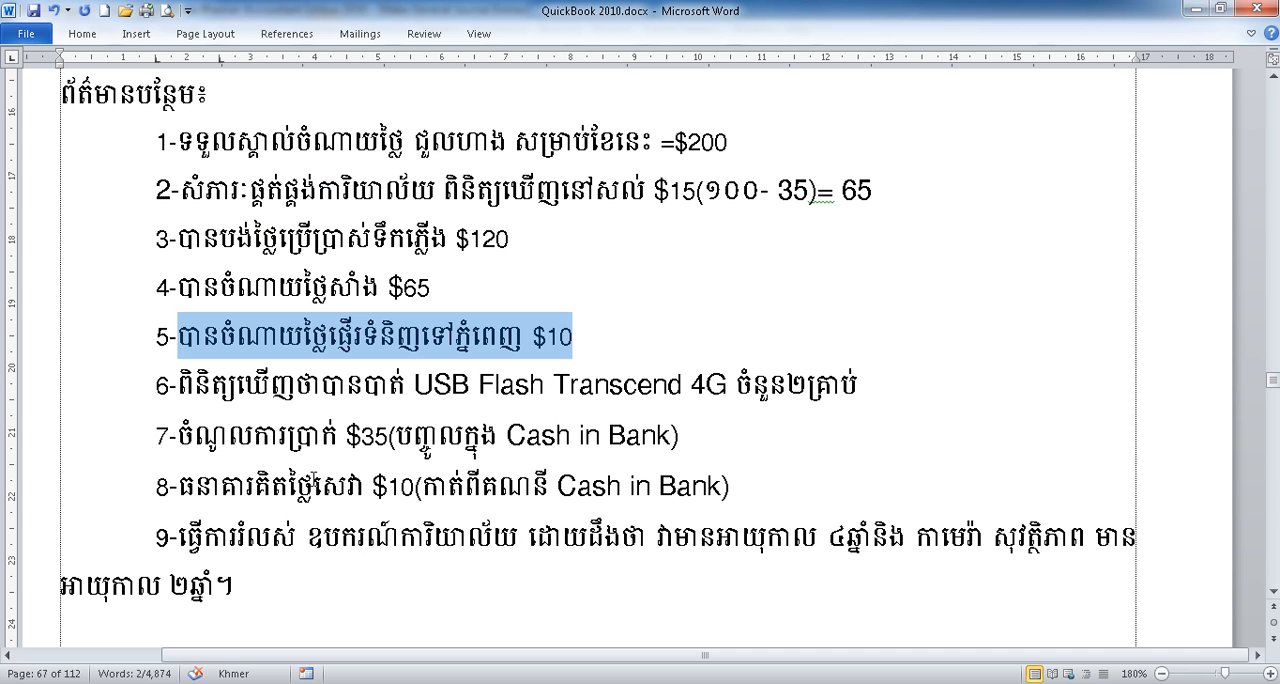
drag(195, 386, 865, 382)
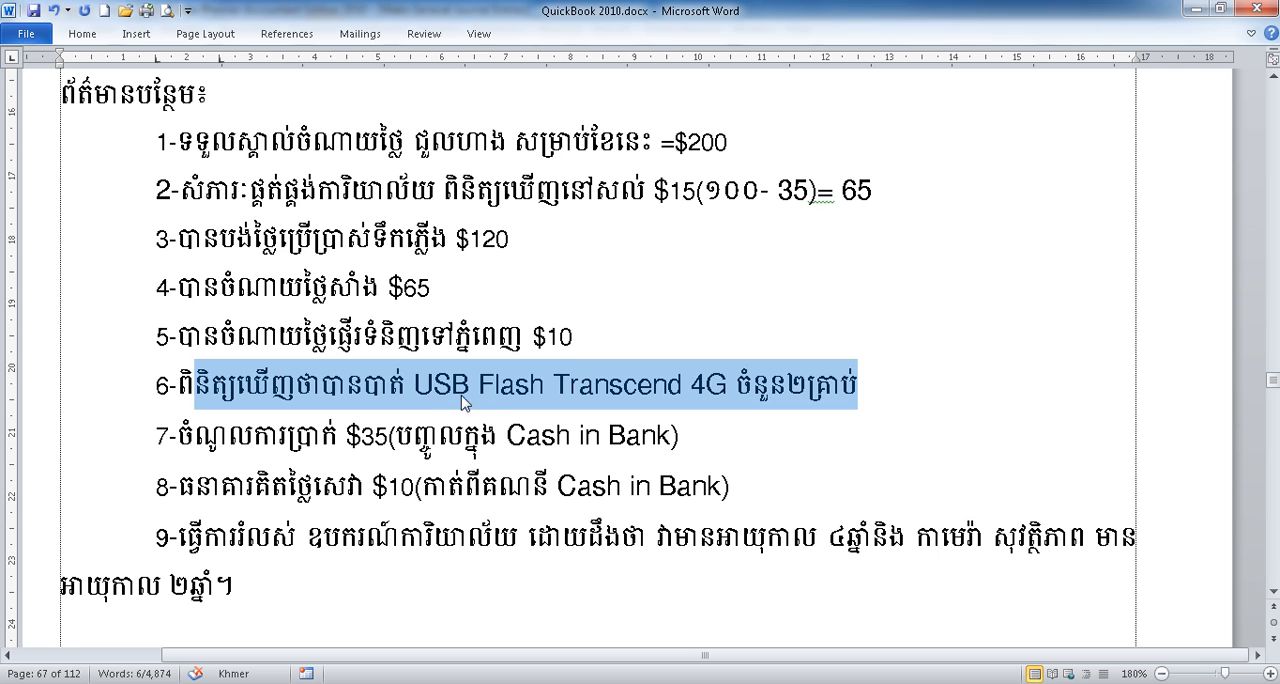
click(555, 390)
click(843, 390)
drag(873, 388, 188, 393)
key(alt+shift)
key(alt+Tab)
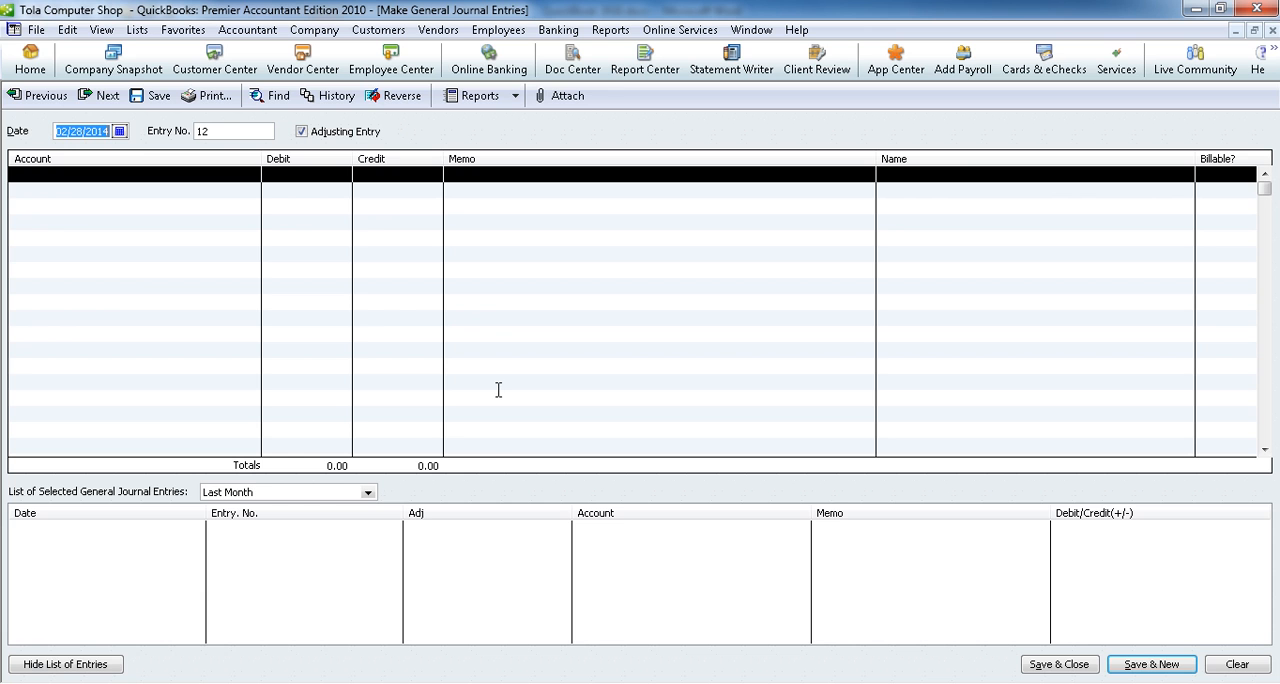
Step: Close the journal entry form and open the vendor inventory activity Adjust Quantity/Value on Hand
click(1272, 30)
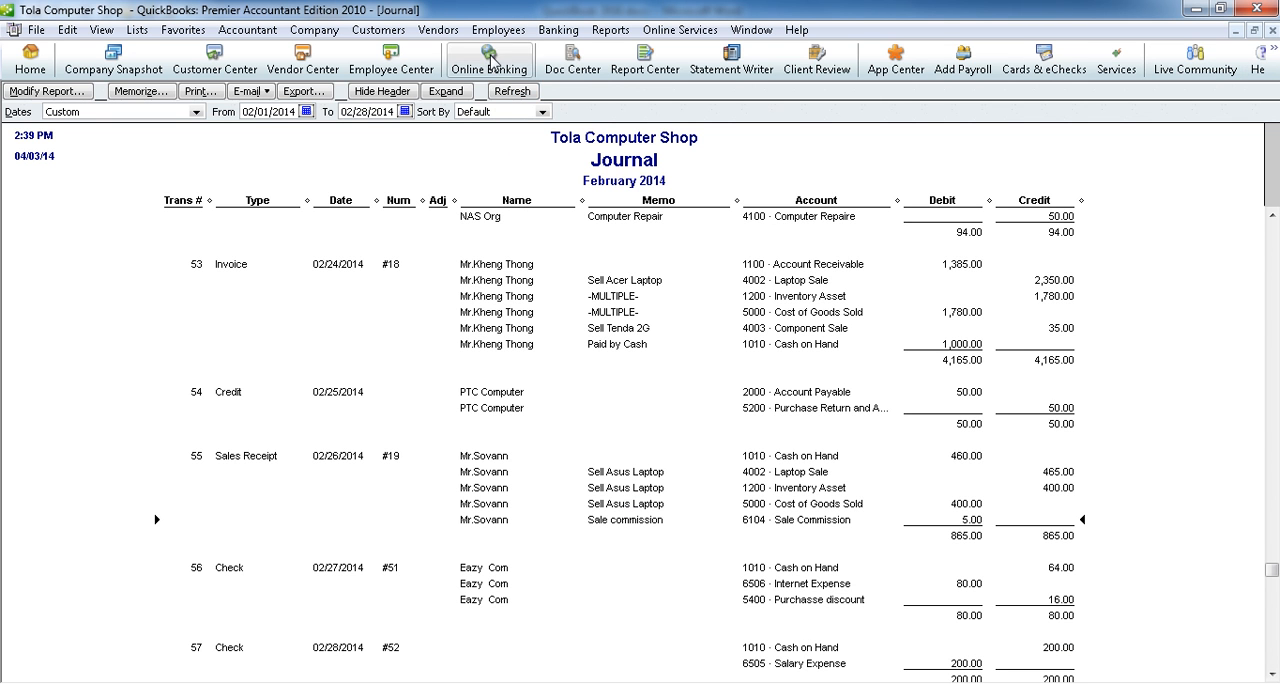
click(456, 37)
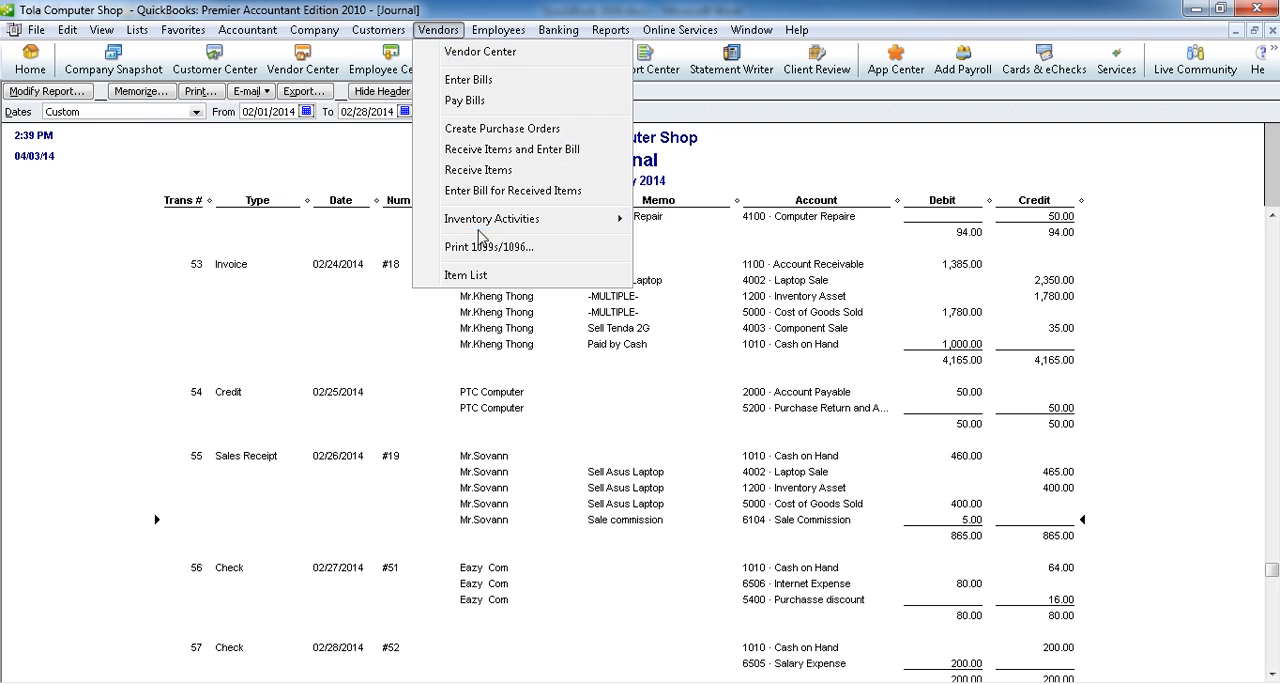
mouse_move(477, 226)
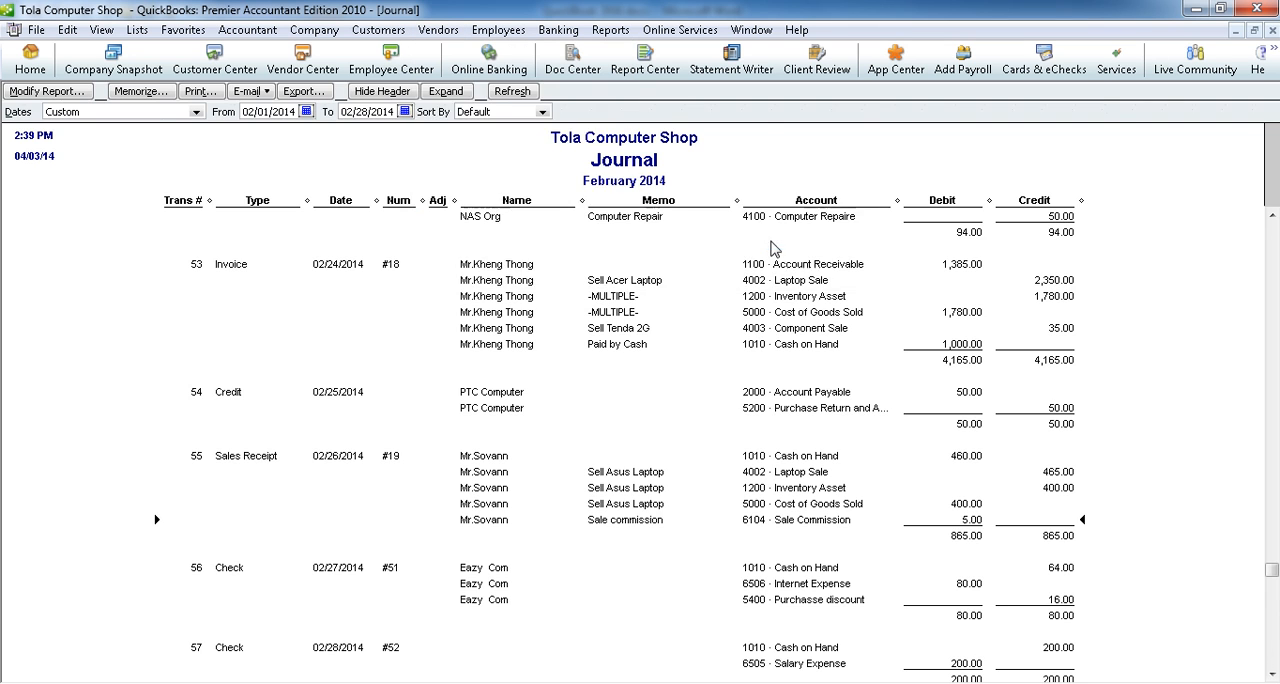
click(771, 243)
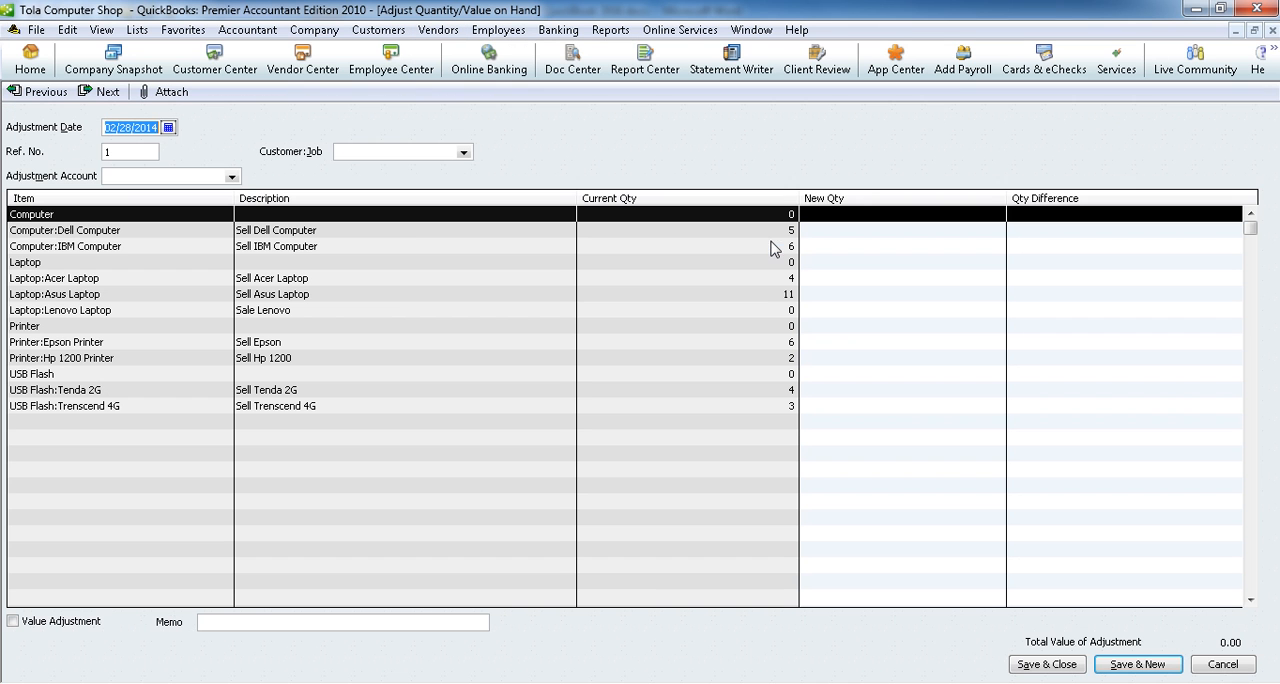
click(114, 131)
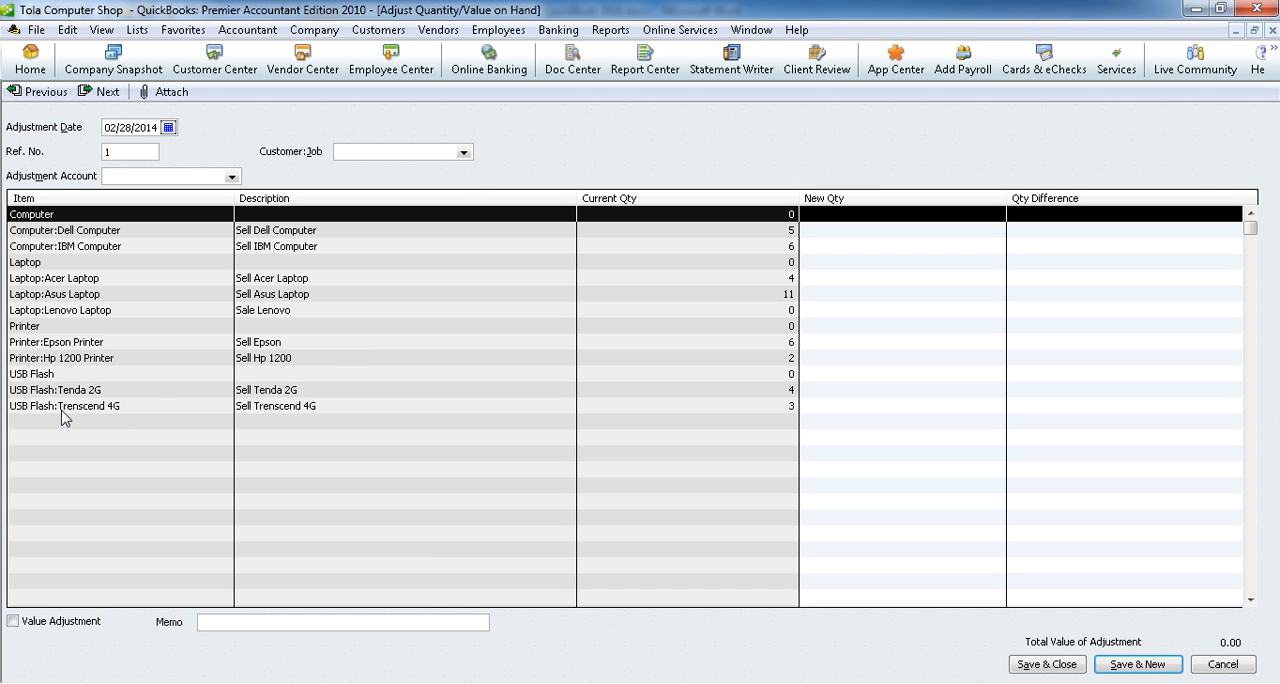
Step: Set the new quantity of USB Flash:Trenscend 4G to 1, checking the lost quantity in Word's adjustment item 6
click(748, 408)
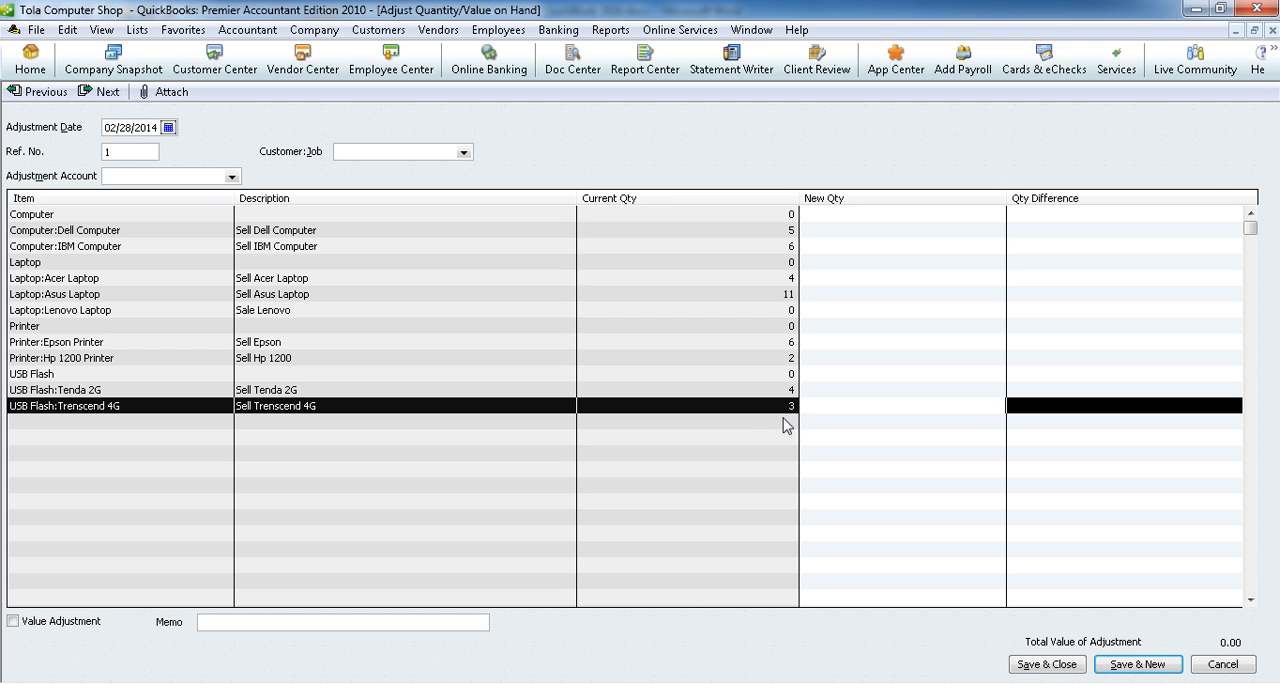
key(alt+Tab)
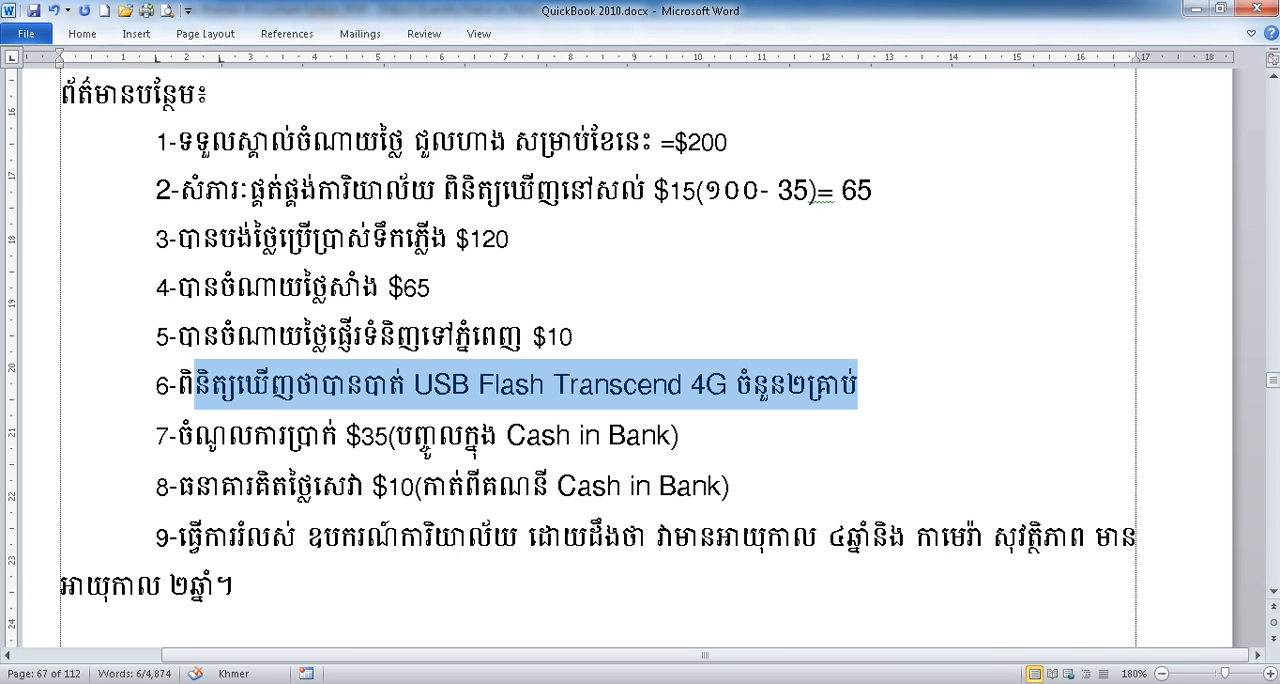
key(alt+Tab)
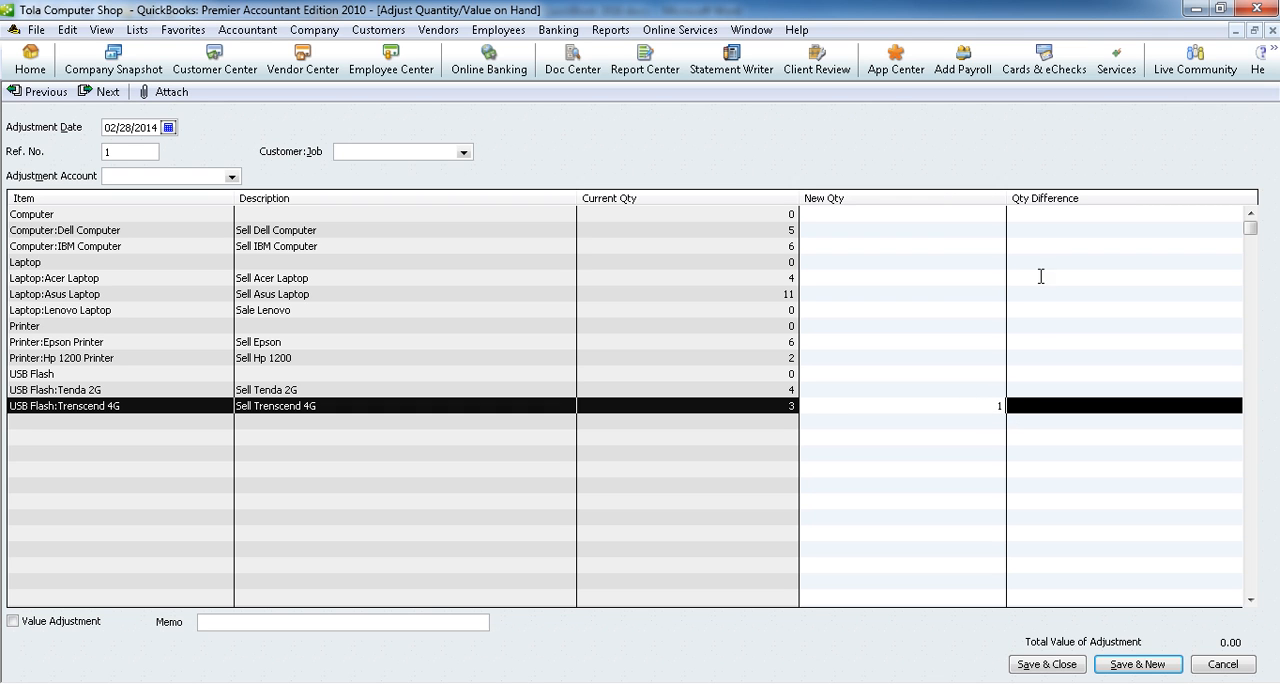
click(1044, 407)
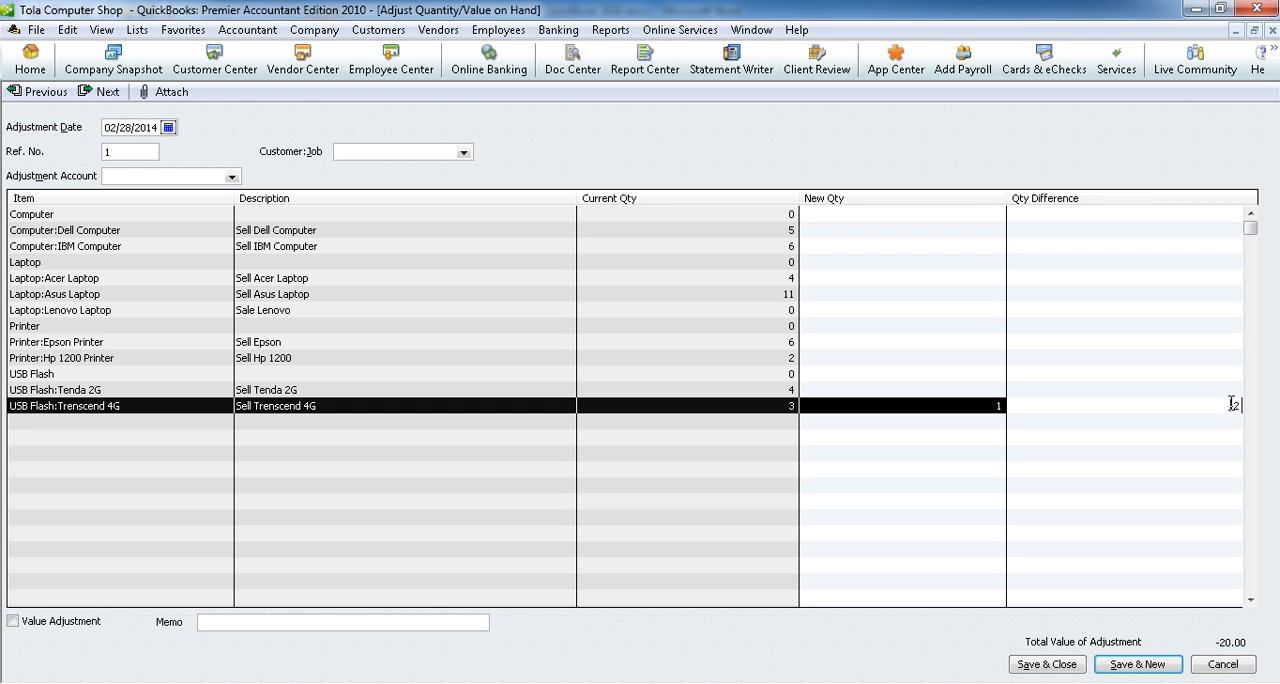
Step: Choose 5100 · Inventory Lost as the adjustment account for the USB Flash:Trenscend 4G quantity adjustment
click(124, 177)
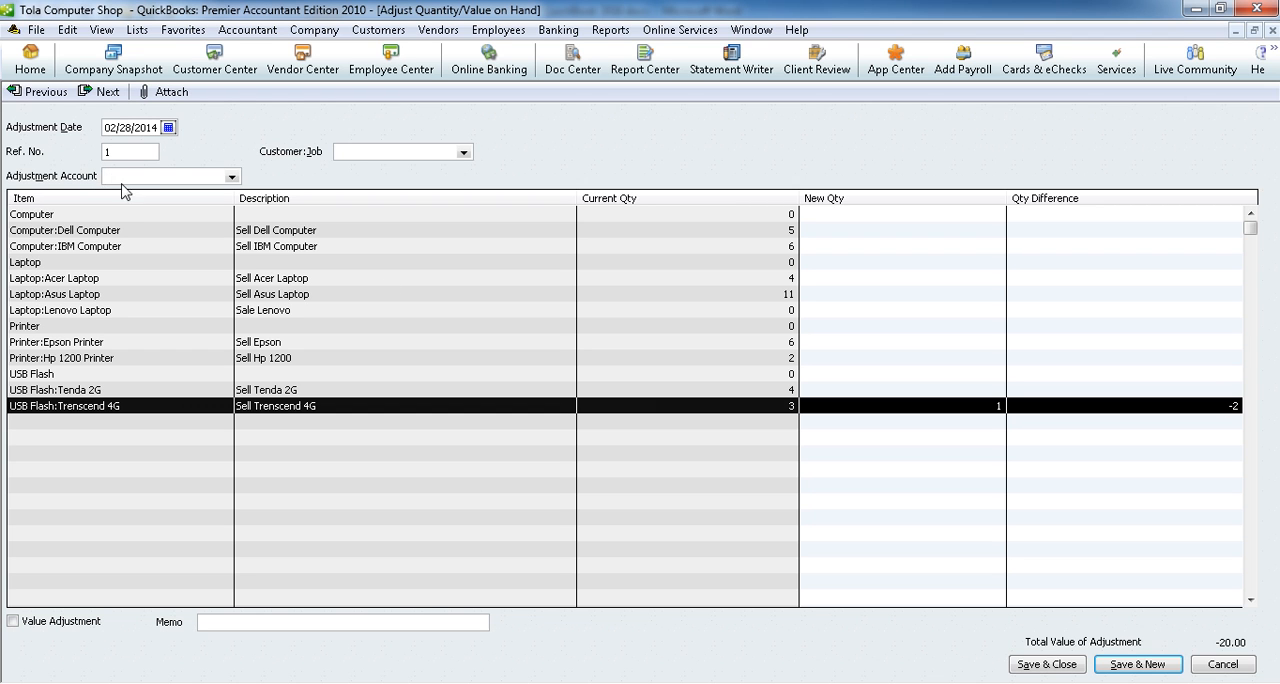
click(231, 177)
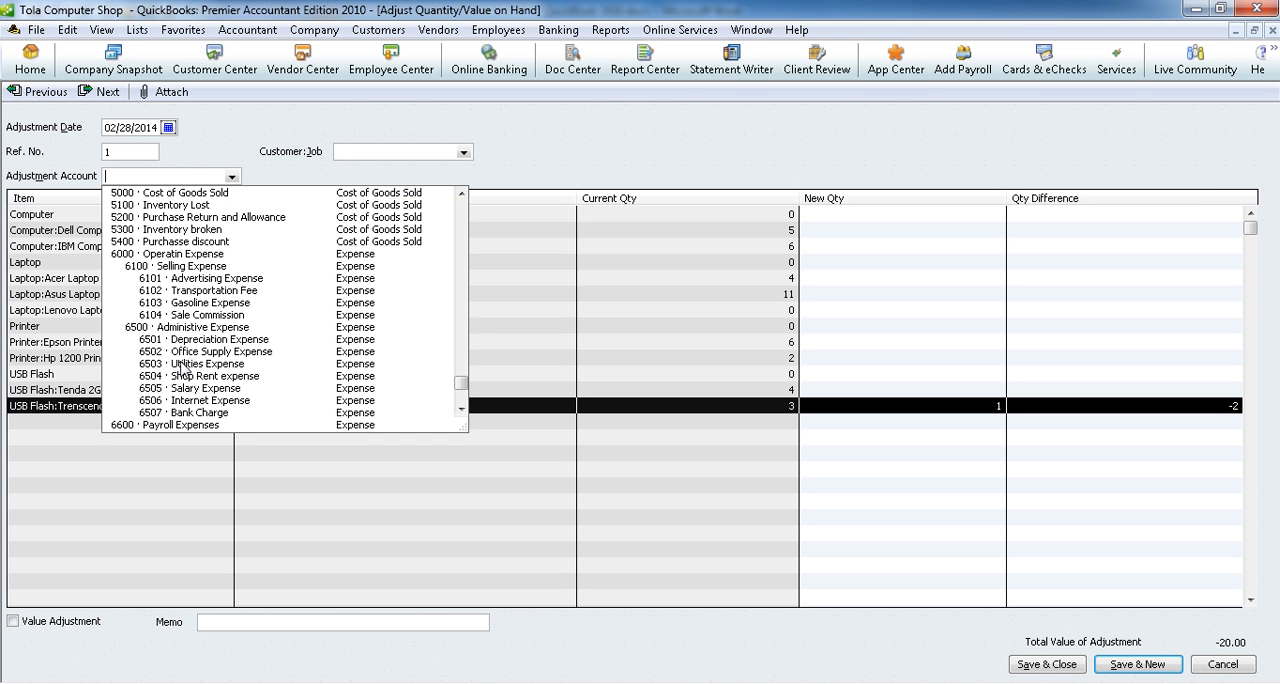
click(178, 207)
click(560, 312)
click(591, 340)
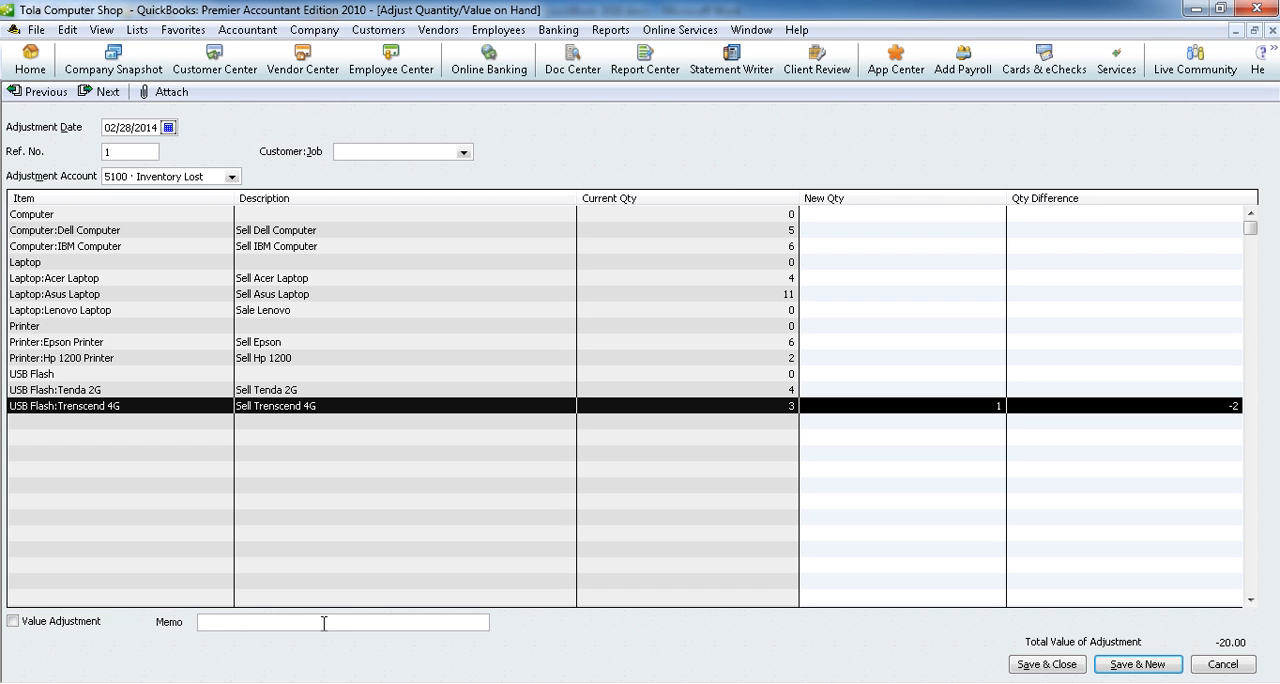
Step: Enter the memo Inventory Loss, save and close the adjustment, and check its entry at the end of the February 2014 journal report
text(nve)
click(1045, 665)
scroll(510, 538, down, 9)
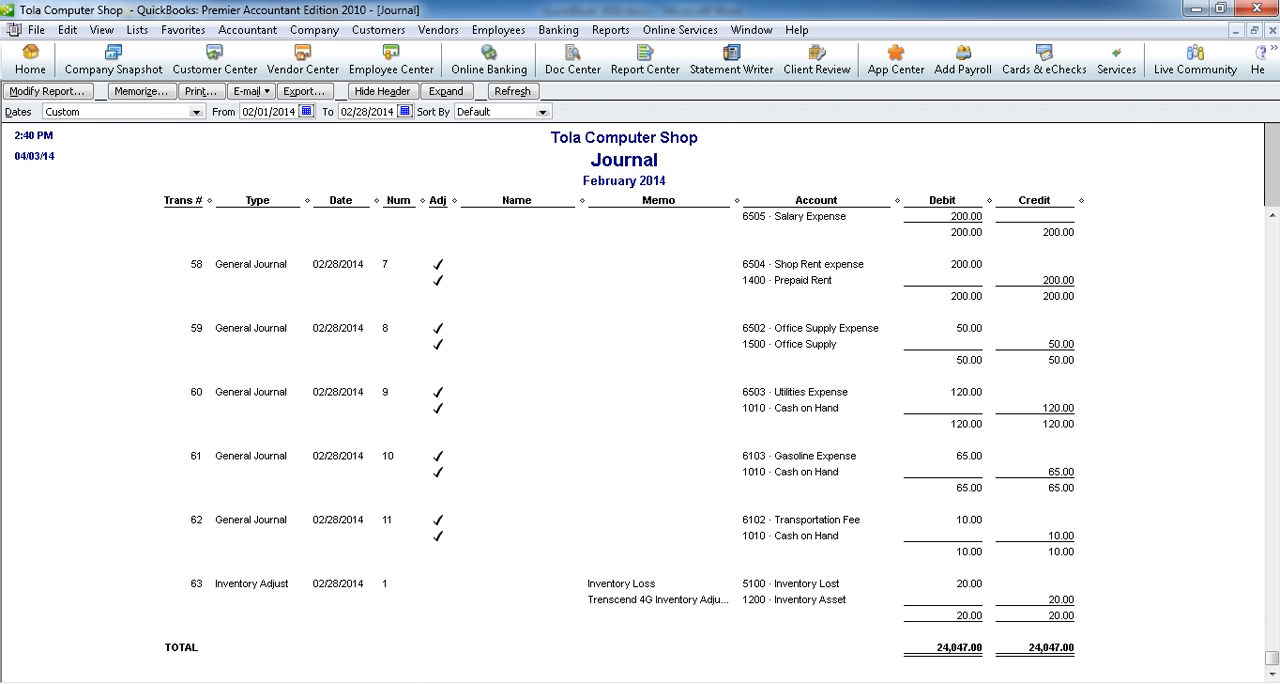
Step: Review adjustment item 7 about the income deposited to Cash in Bank in the Word document and return to QuickBooks
click(429, 683)
drag(187, 444, 366, 446)
drag(195, 442, 522, 445)
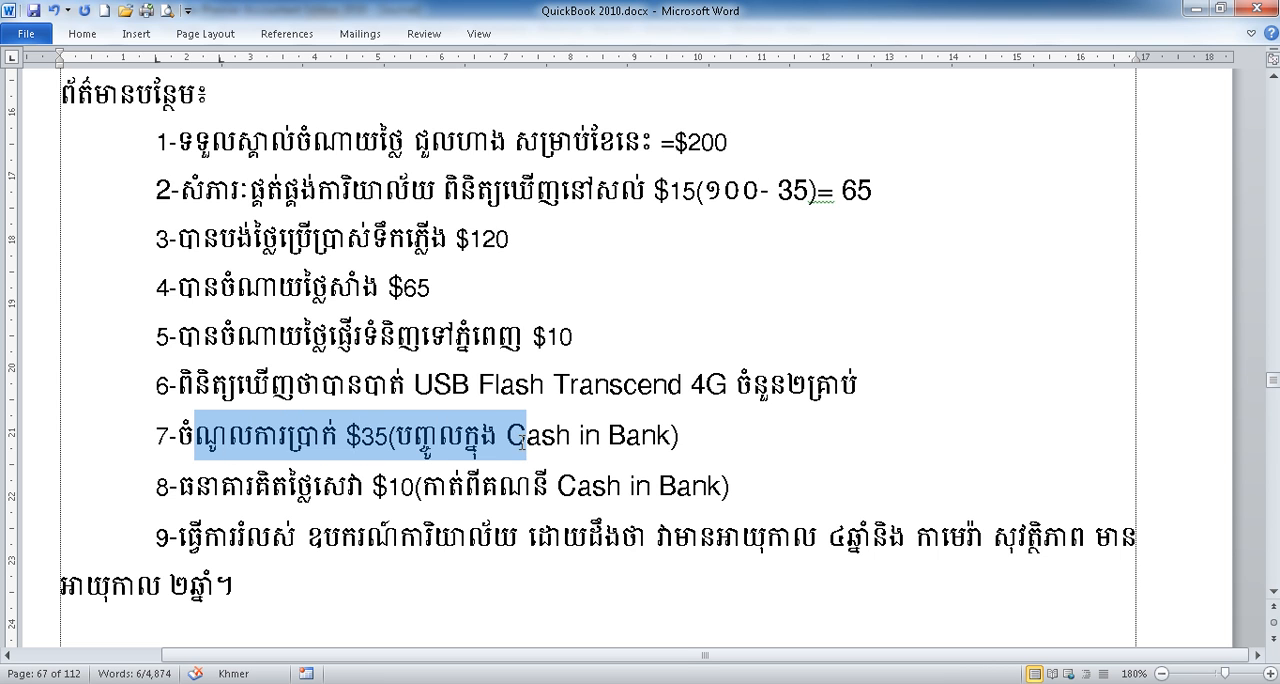
click(442, 445)
drag(699, 440, 397, 440)
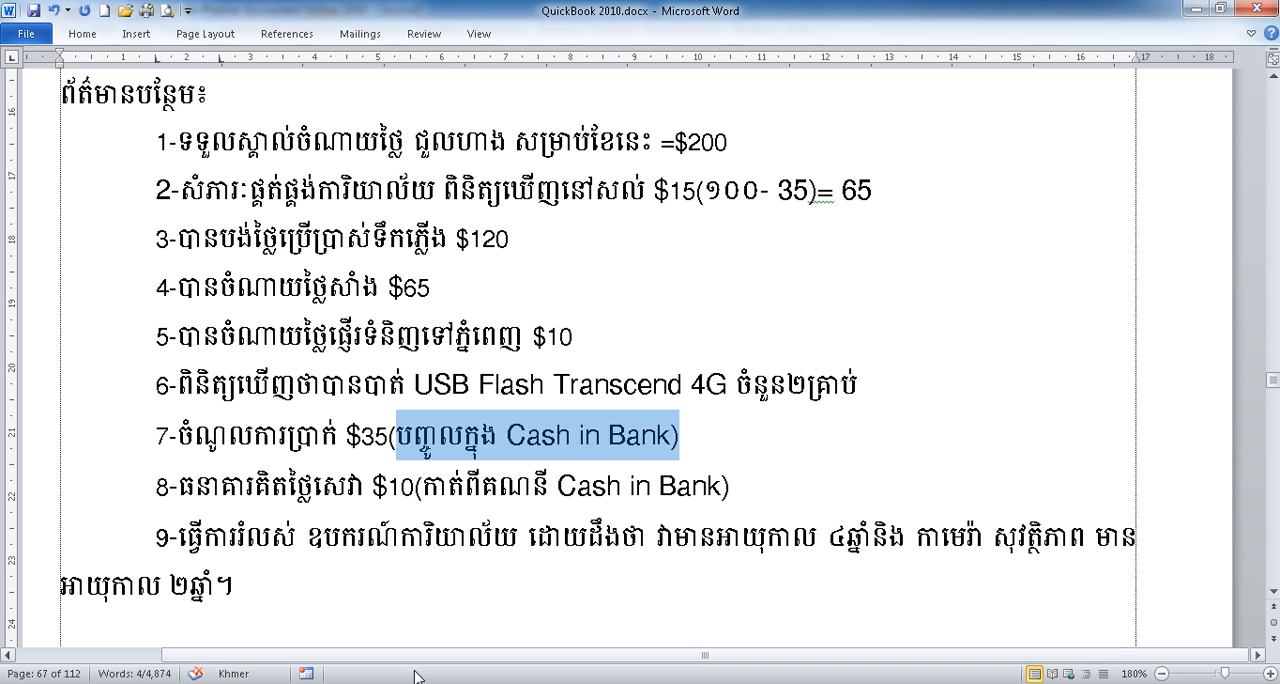
key(alt+Tab)
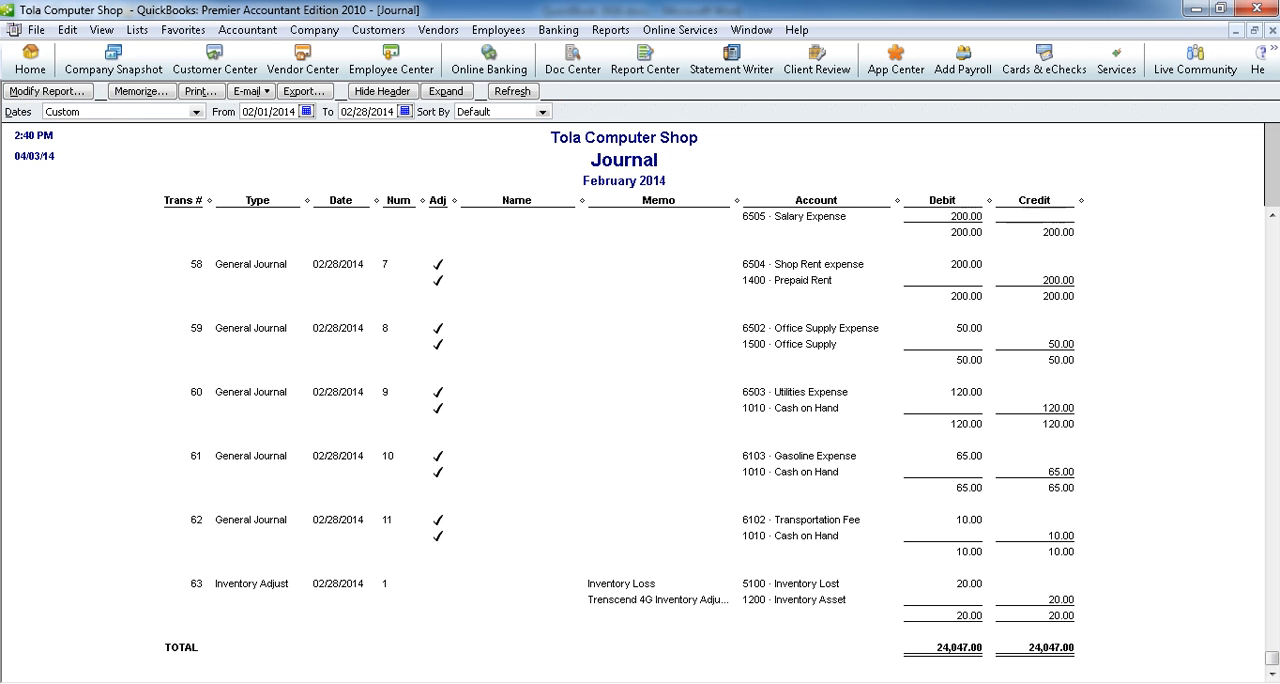
Step: Start a new general journal entry and debit 35.00 to 1020 · Cash in Bank on the first line
click(314, 30)
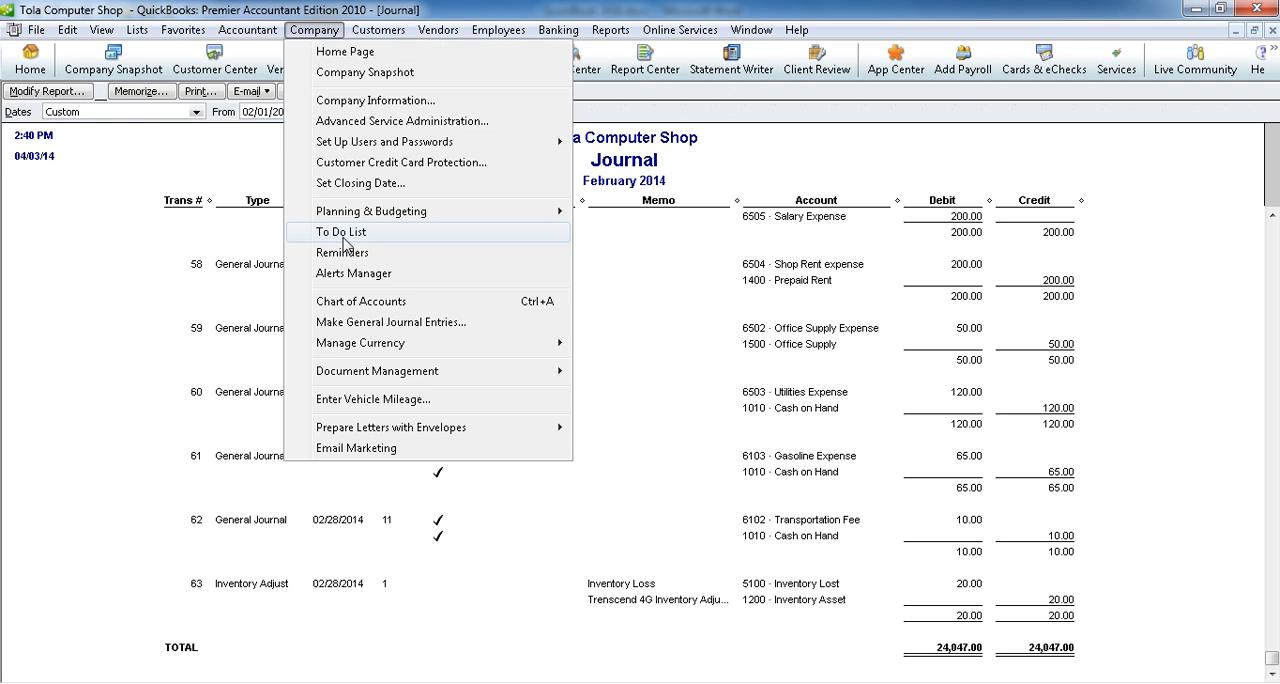
click(363, 323)
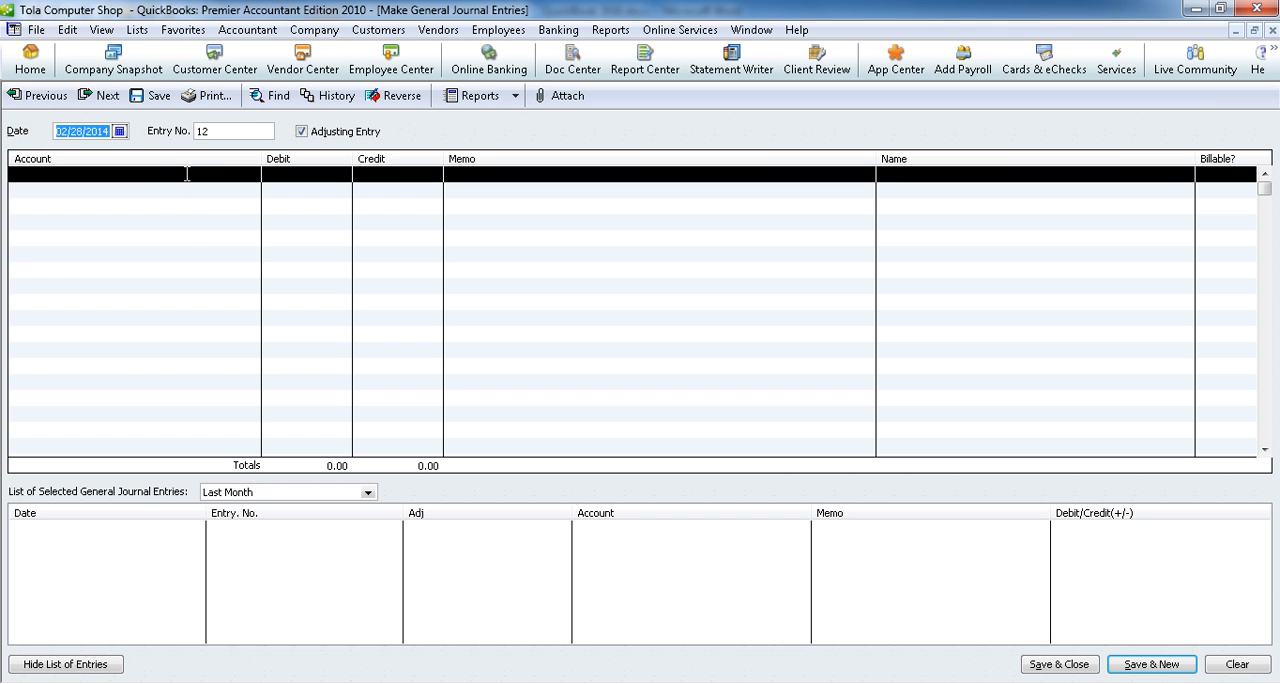
click(159, 173)
click(251, 175)
click(111, 240)
click(336, 172)
text(35)
Step: Credit 35.00 to 8000 · Interest Income on the second line and save the entry, starting a new one
click(252, 190)
click(252, 190)
scroll(188, 418, down, 8)
scroll(188, 418, down, 3)
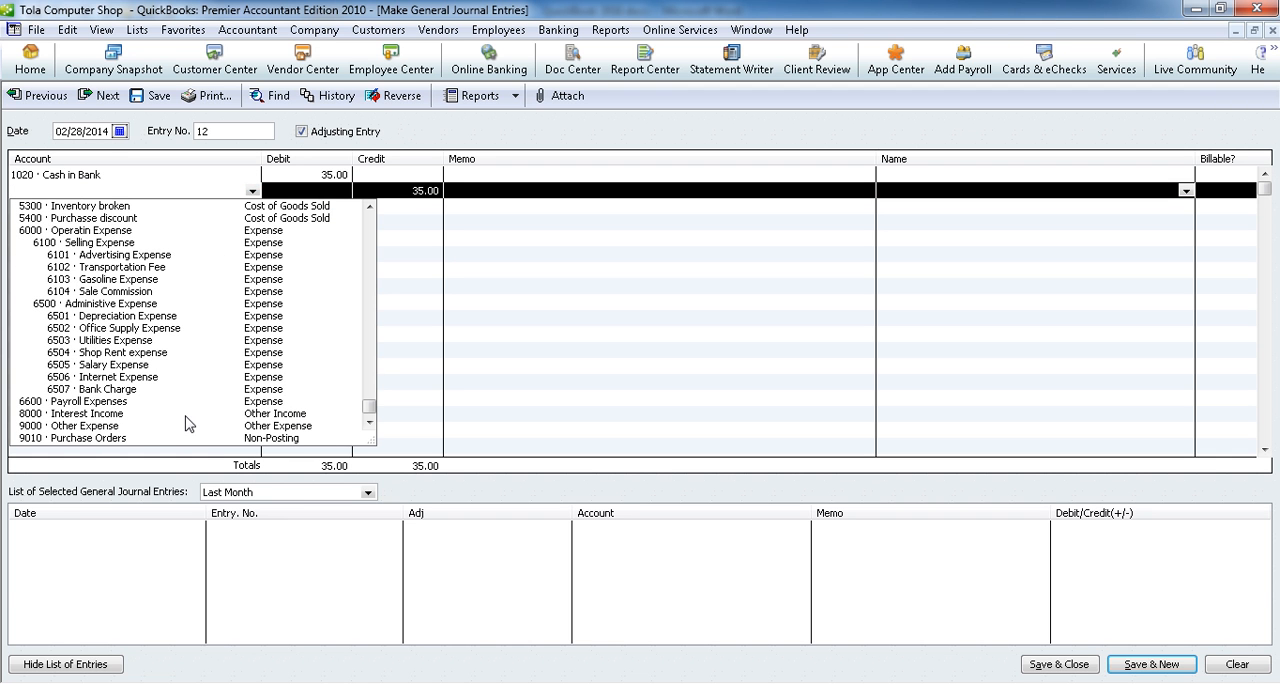
click(113, 413)
click(1132, 667)
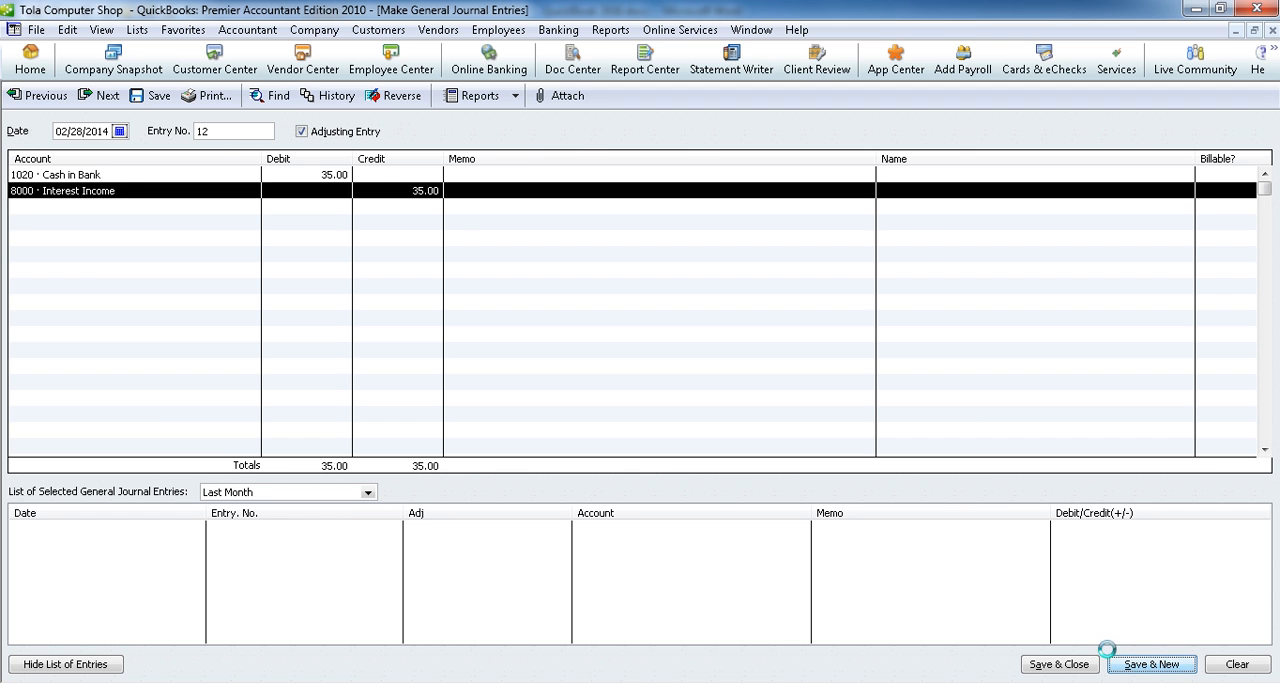
Step: Check adjustment item 8 in the Word document and credit 10.00 to 1020 · Cash in Bank on the new QuickBooks entry's first line
key(alt+Tab)
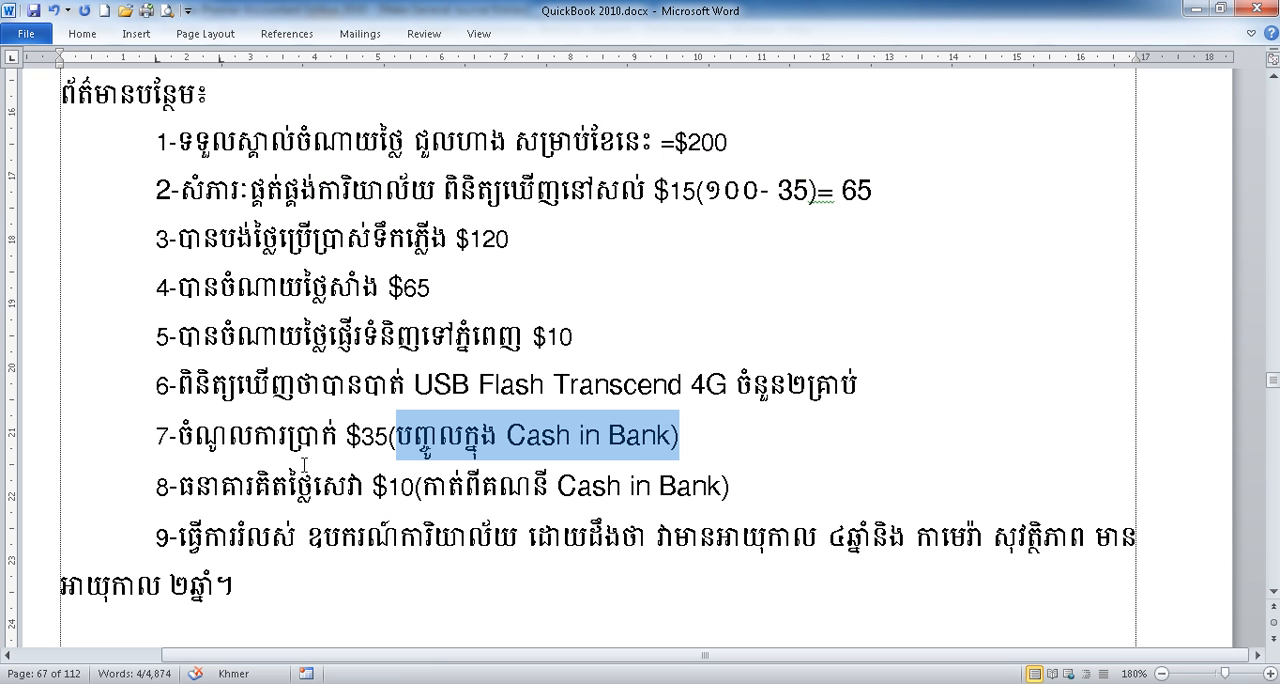
drag(210, 489, 678, 488)
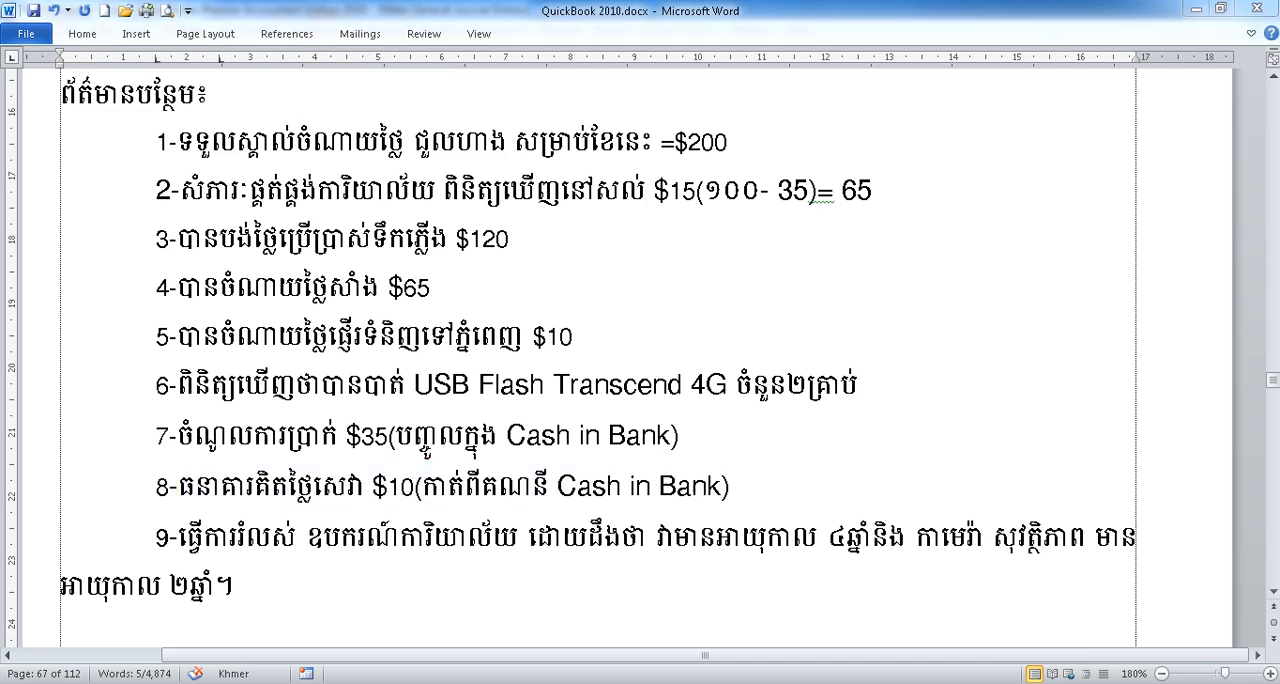
key(alt+Tab)
click(239, 174)
click(251, 175)
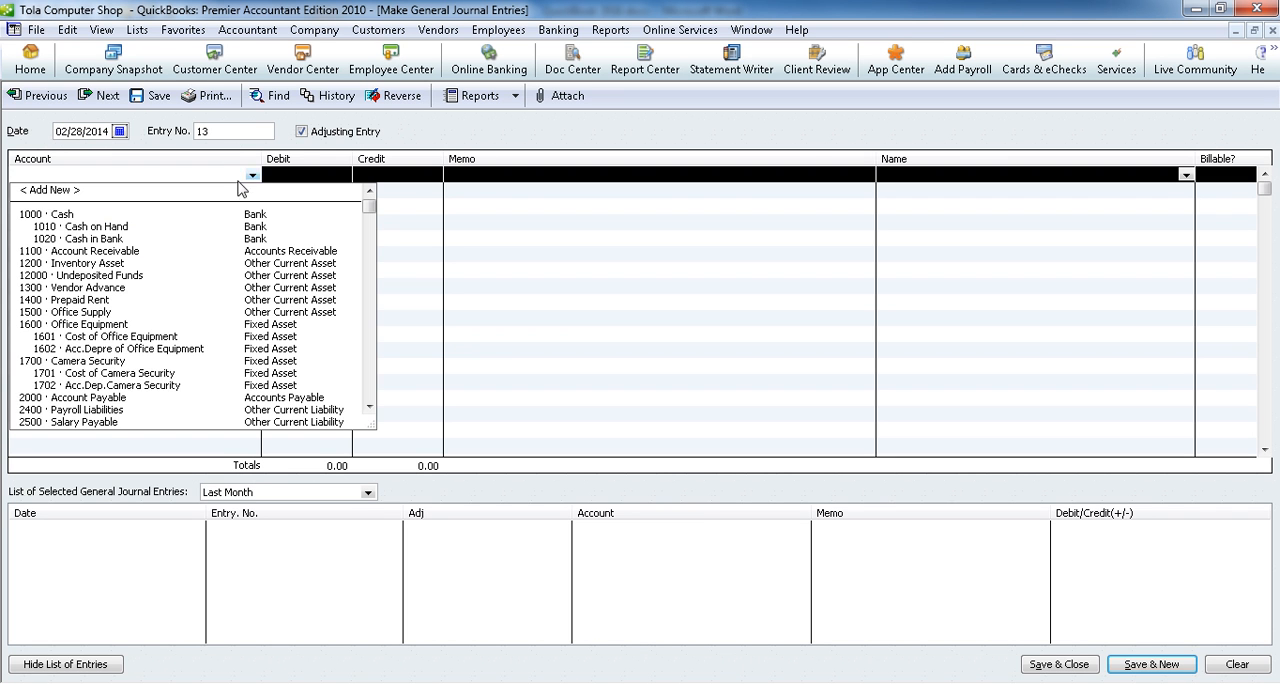
click(113, 240)
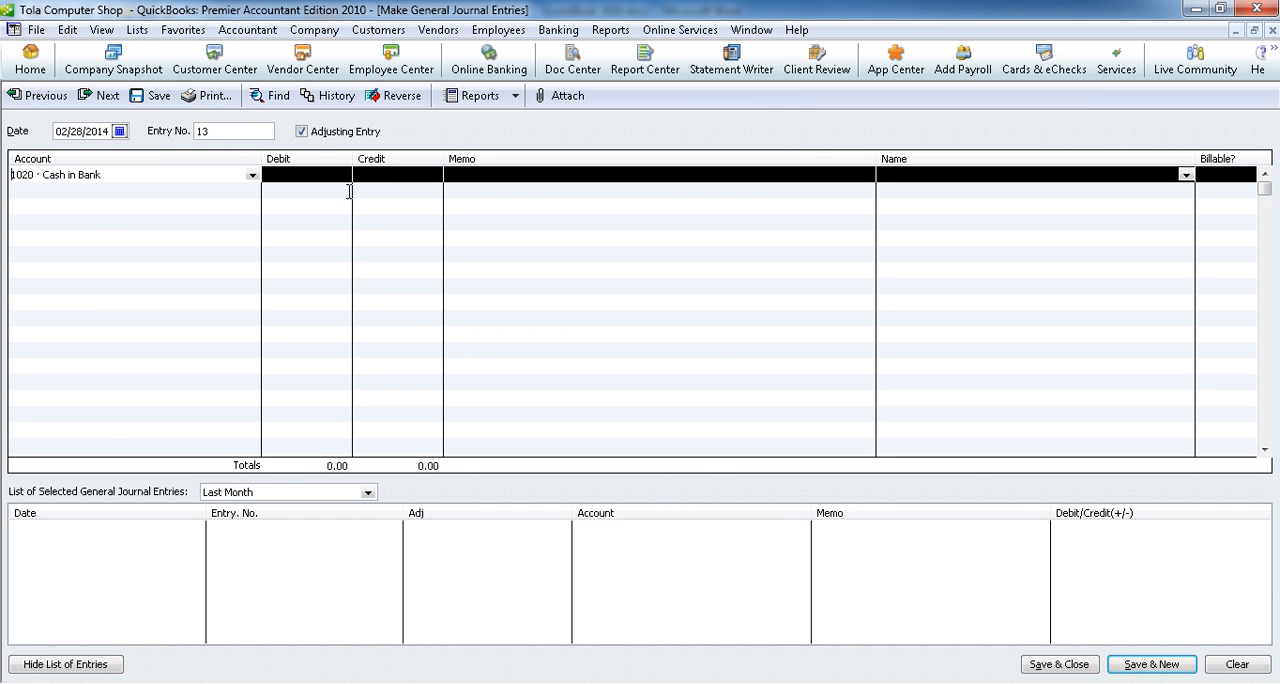
click(381, 177)
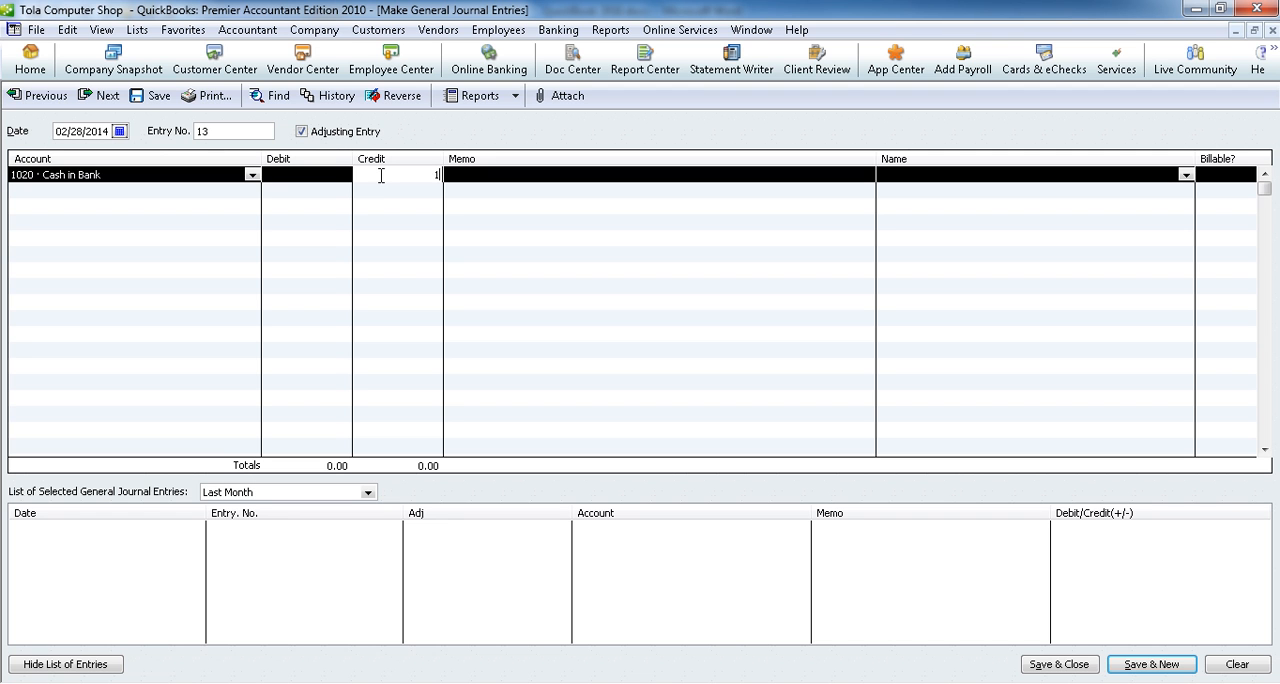
Step: Debit 10.00 to 6507 · Bank Charge on the second line and save the entry, starting a new one
click(257, 194)
click(252, 190)
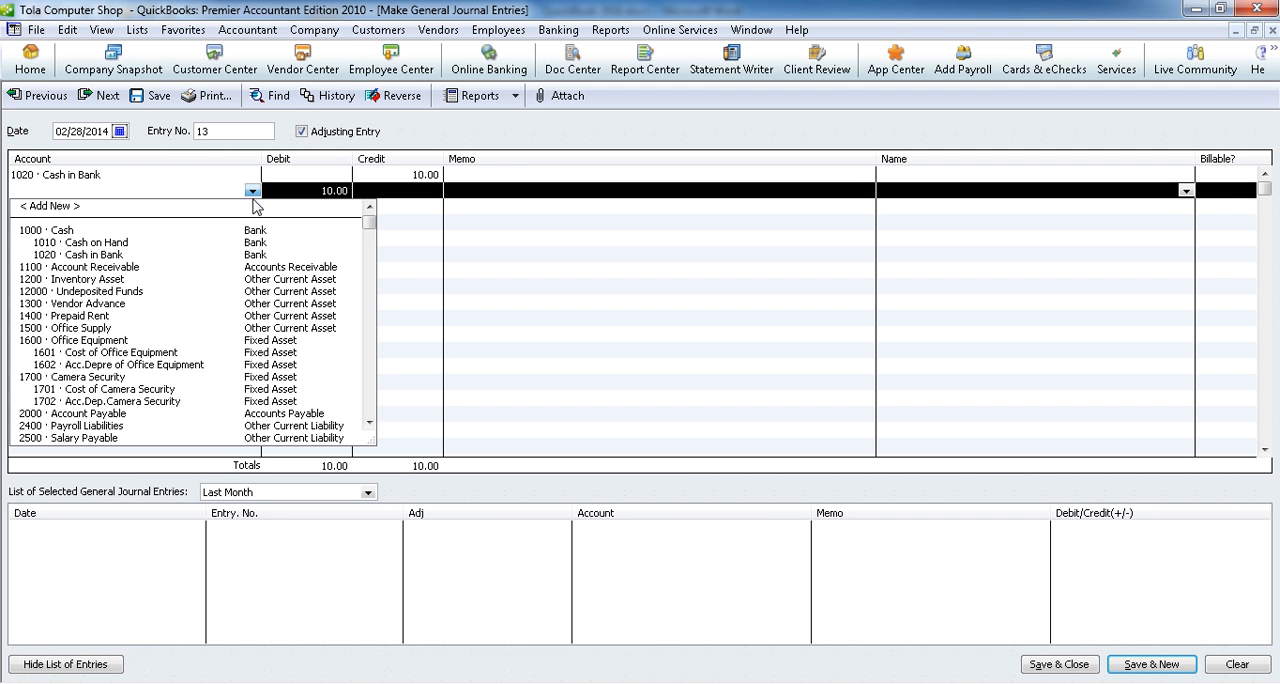
drag(367, 228, 370, 418)
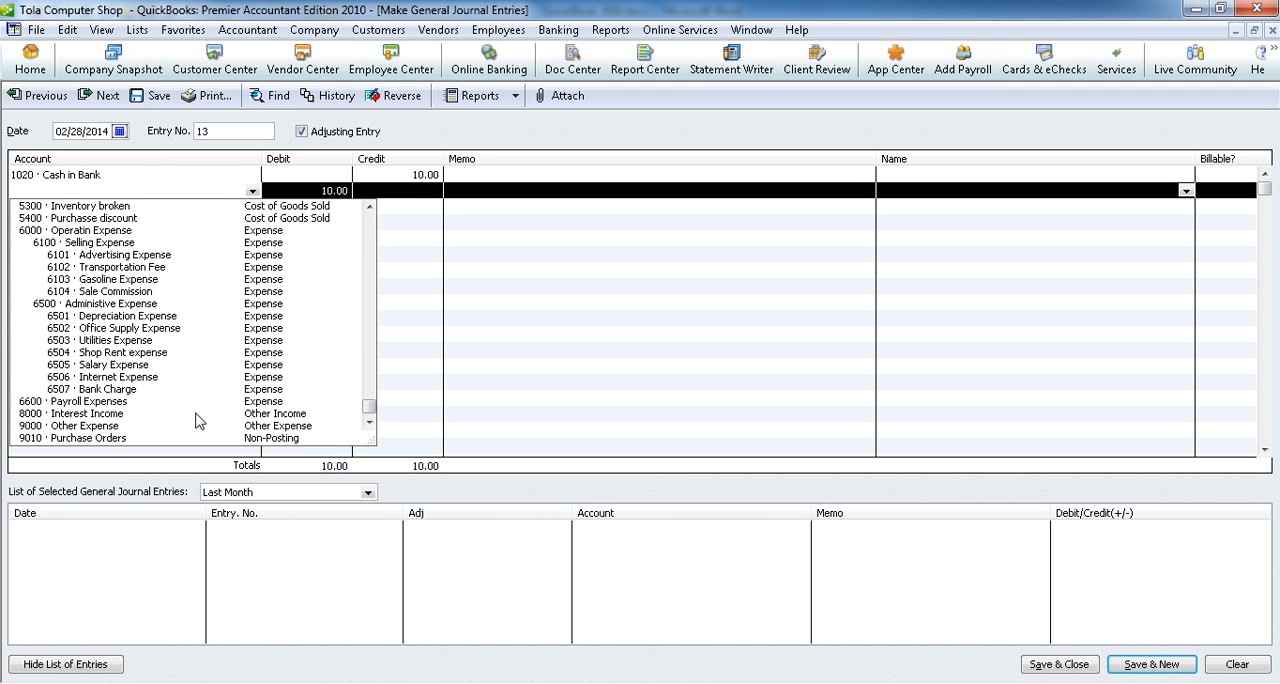
click(116, 390)
click(1150, 664)
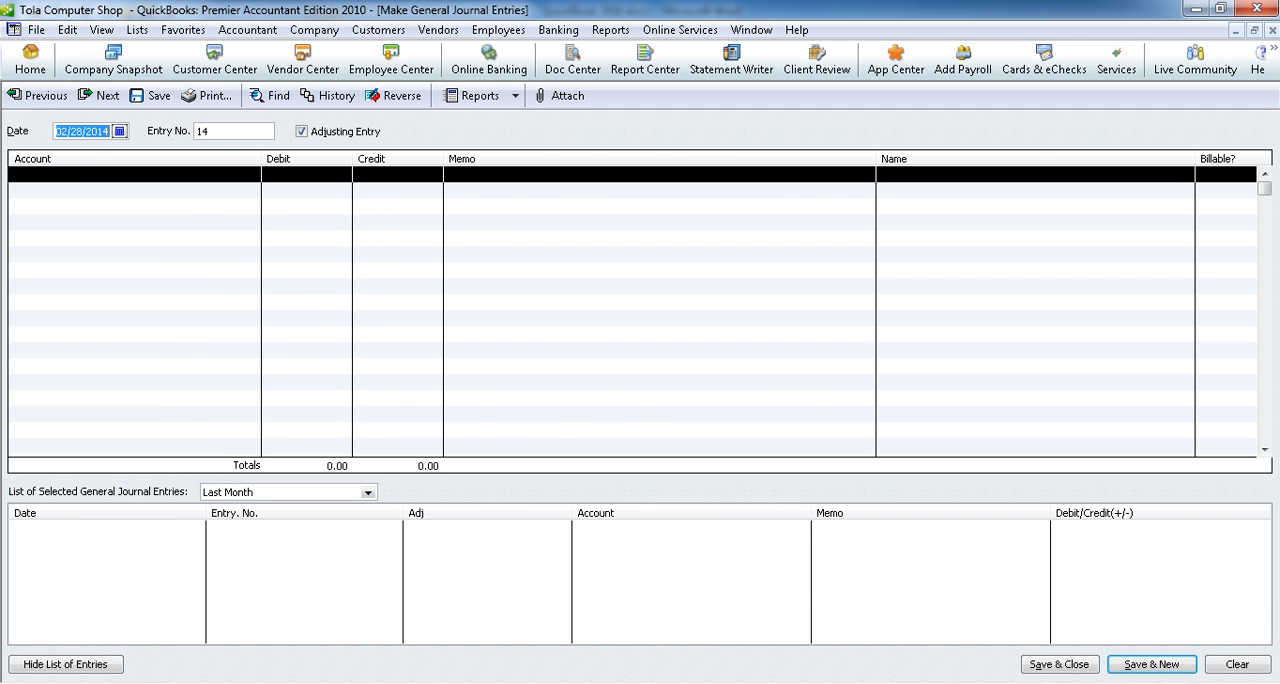
Step: Review adjustment item 9 about office equipment and security camera depreciation in the Word document and return to the blank QuickBooks journal entry
key(alt+Tab)
drag(204, 538, 1060, 555)
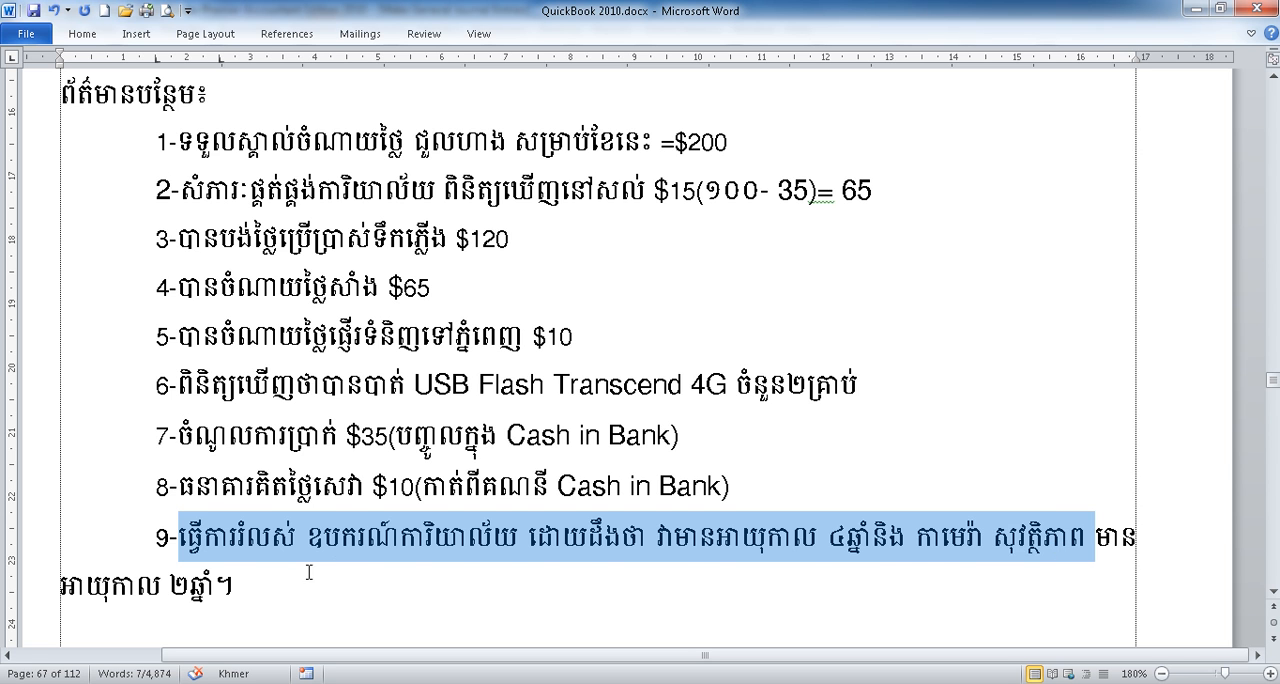
click(367, 541)
click(543, 546)
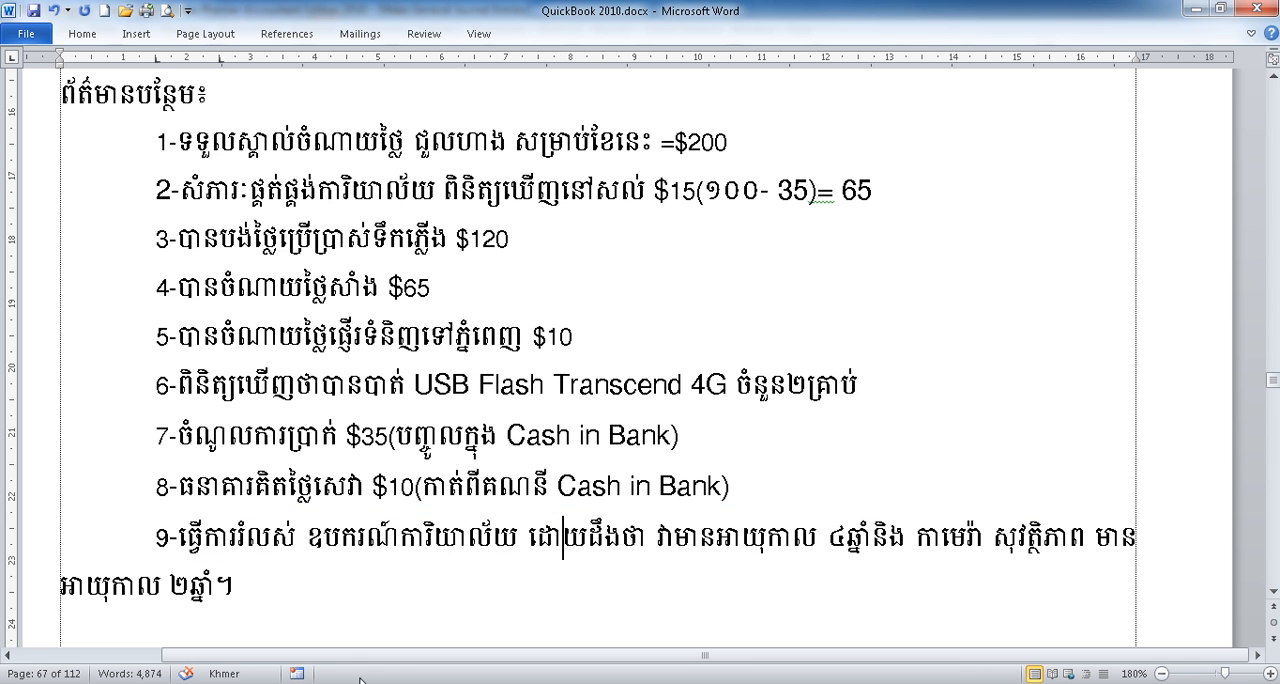
key(alt+Tab)
Step: Credit 1602 · Acc.Depre of Office Equipment on the first line with the monthly depreciation calculated as 700/4/12
click(238, 176)
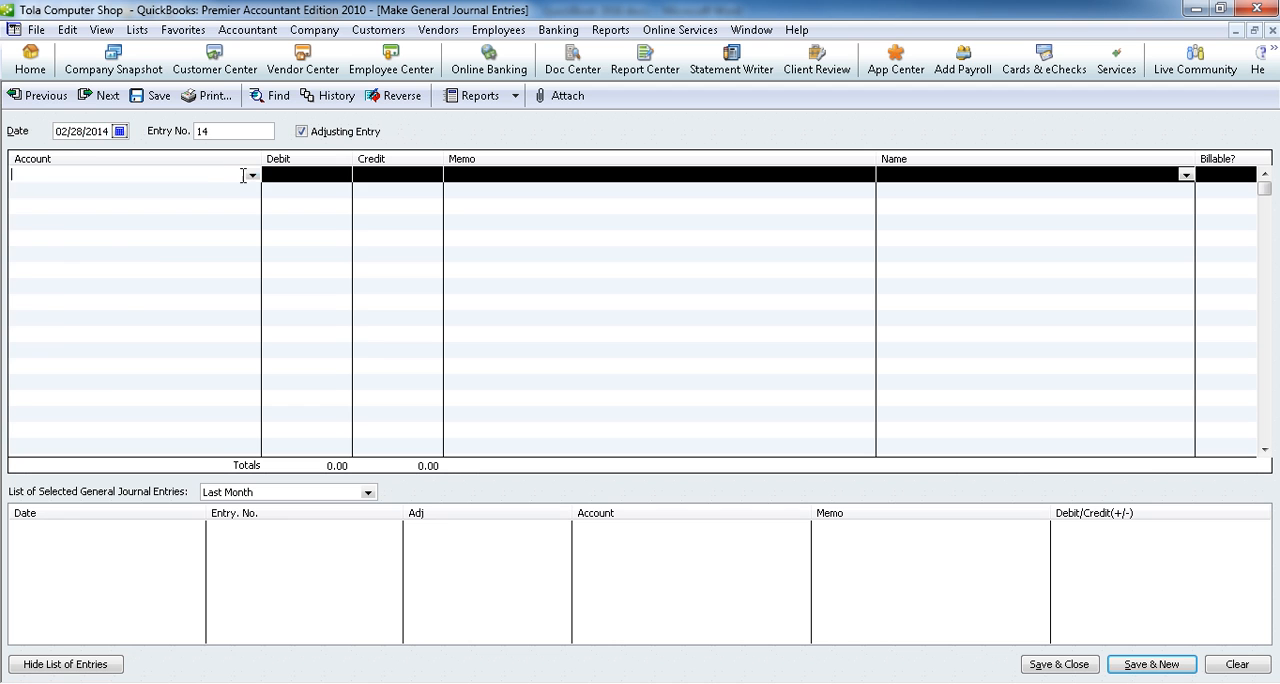
click(253, 175)
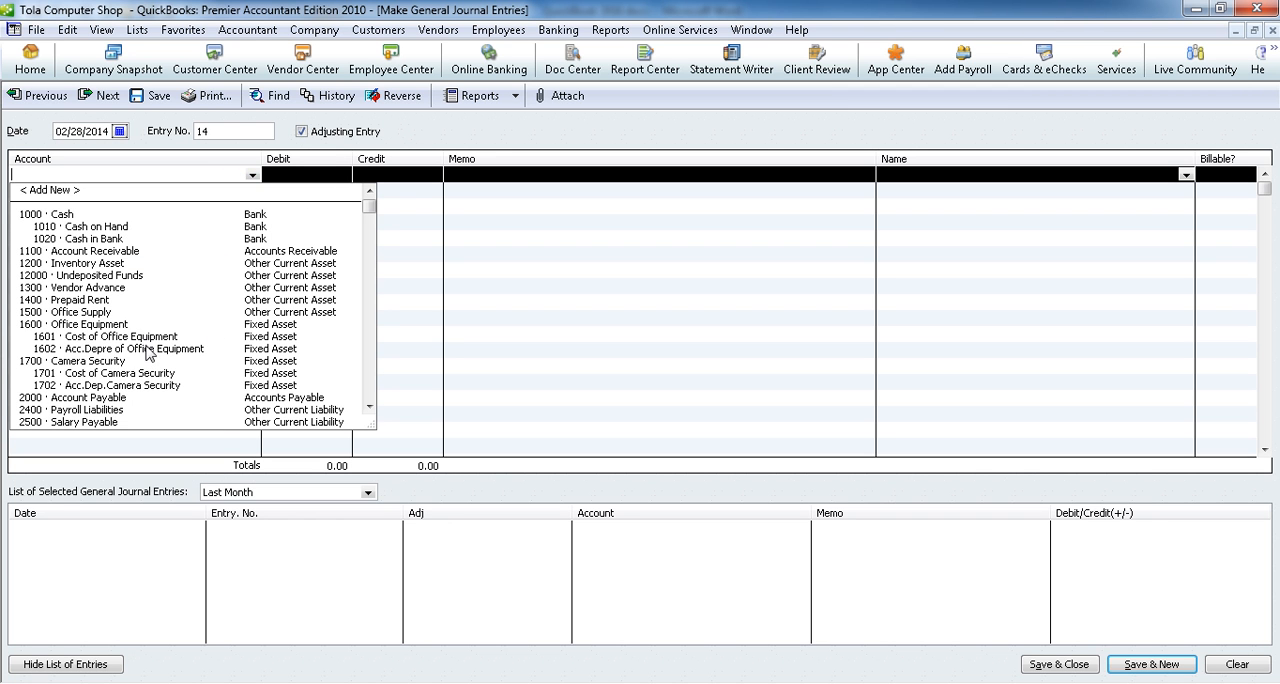
click(150, 349)
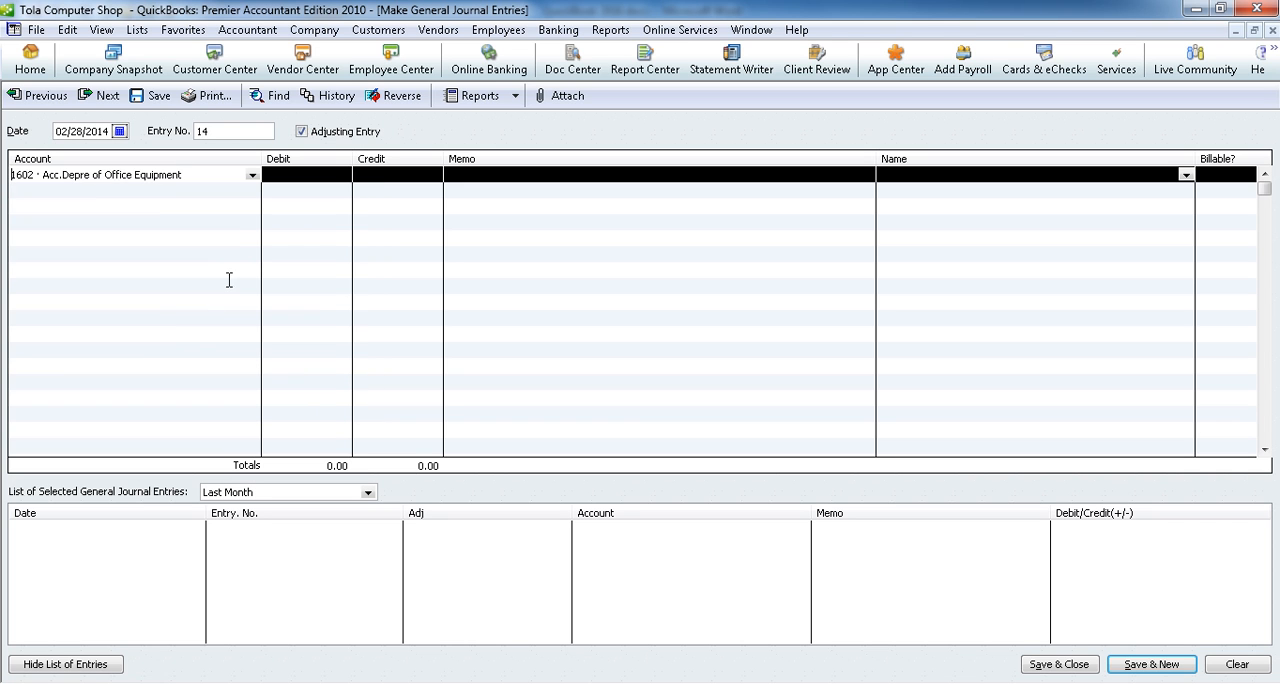
click(297, 172)
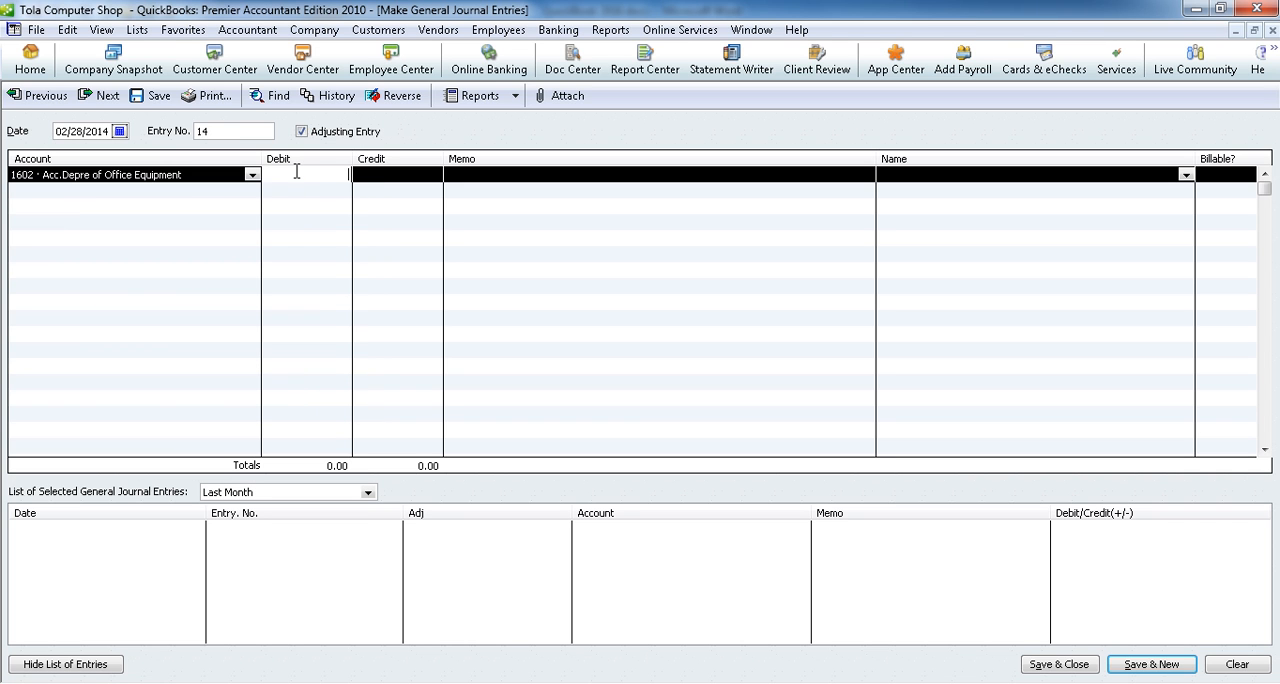
click(394, 175)
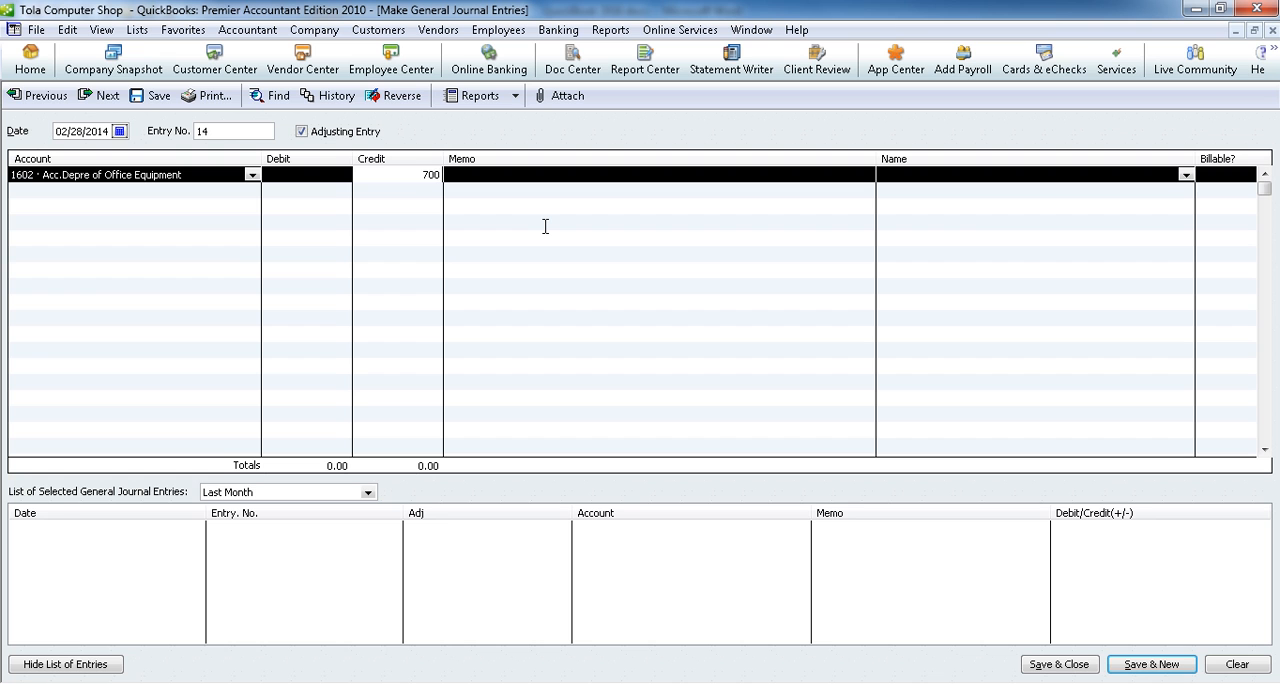
text(700/)
text(4)
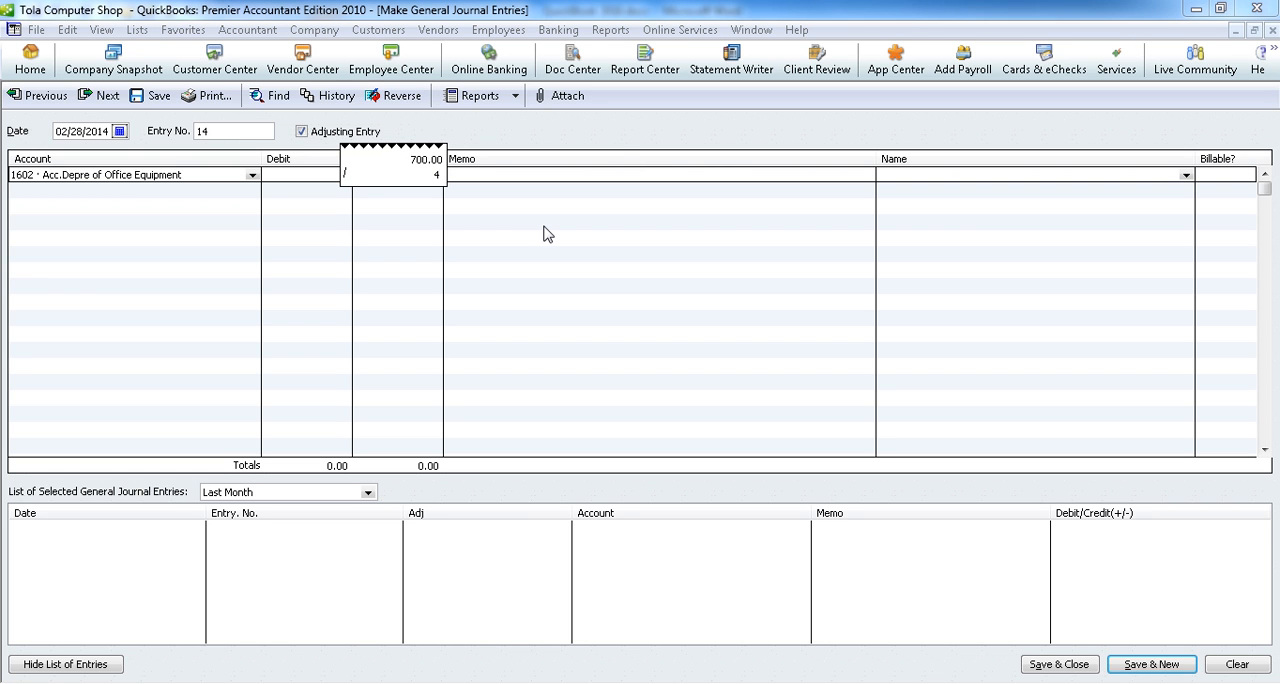
text(/12)
key(Return)
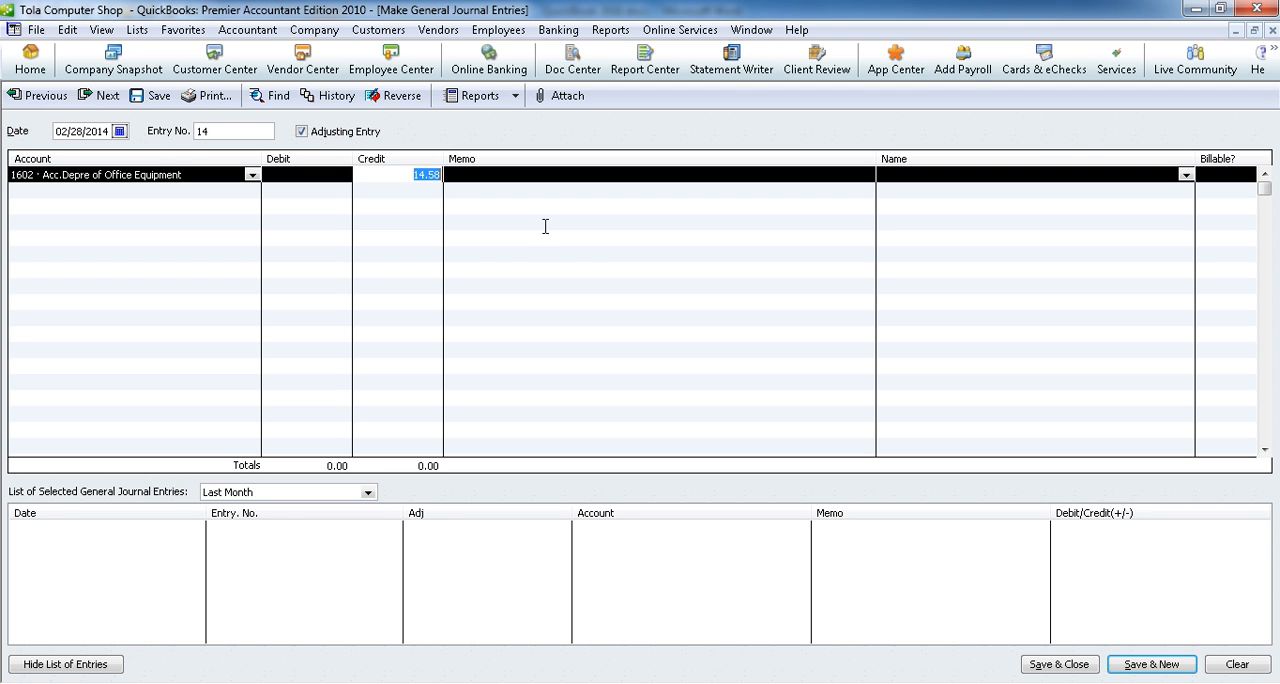
click(428, 180)
Step: Credit 1702 · Acc.Dep.Camera Security on the second line with the monthly depreciation calculated as 500/2/12
click(244, 190)
click(252, 190)
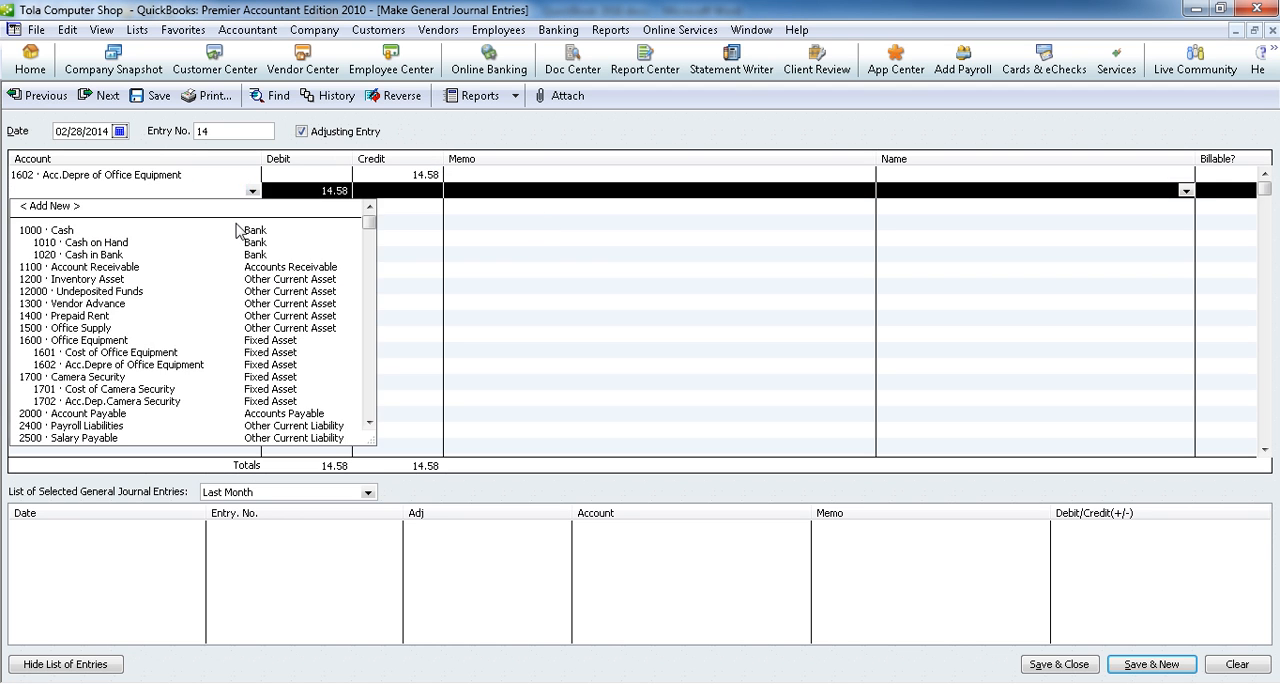
click(140, 401)
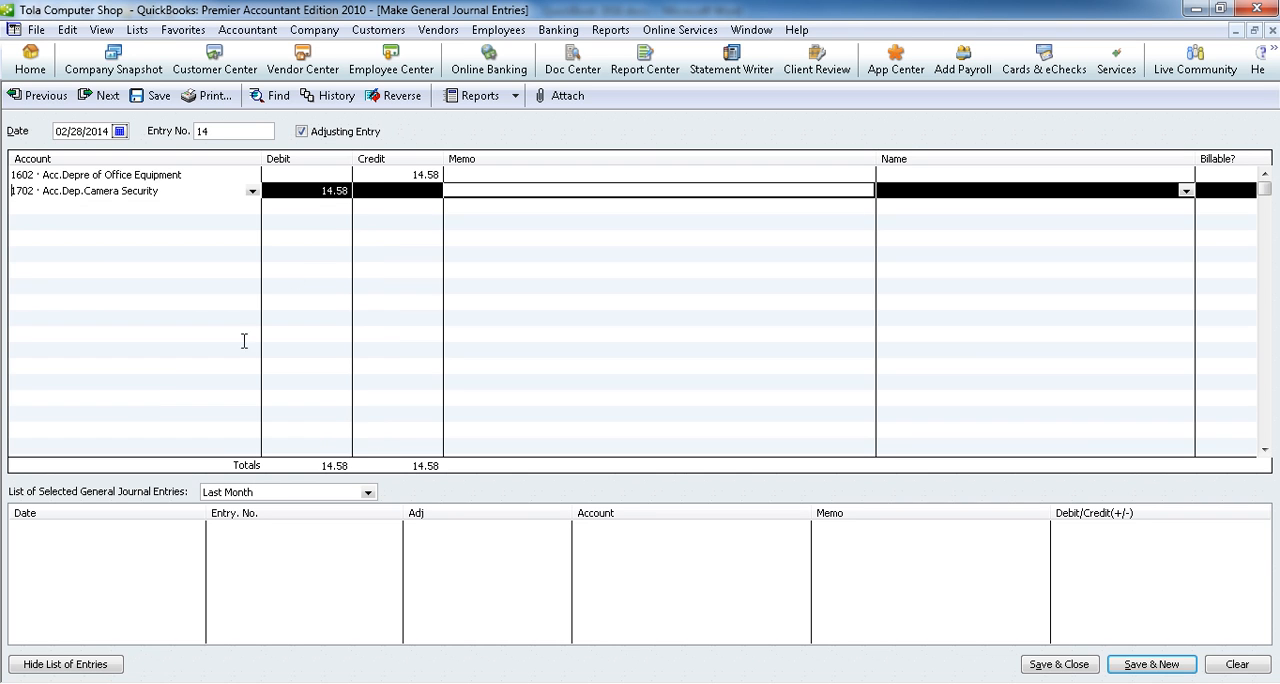
click(383, 190)
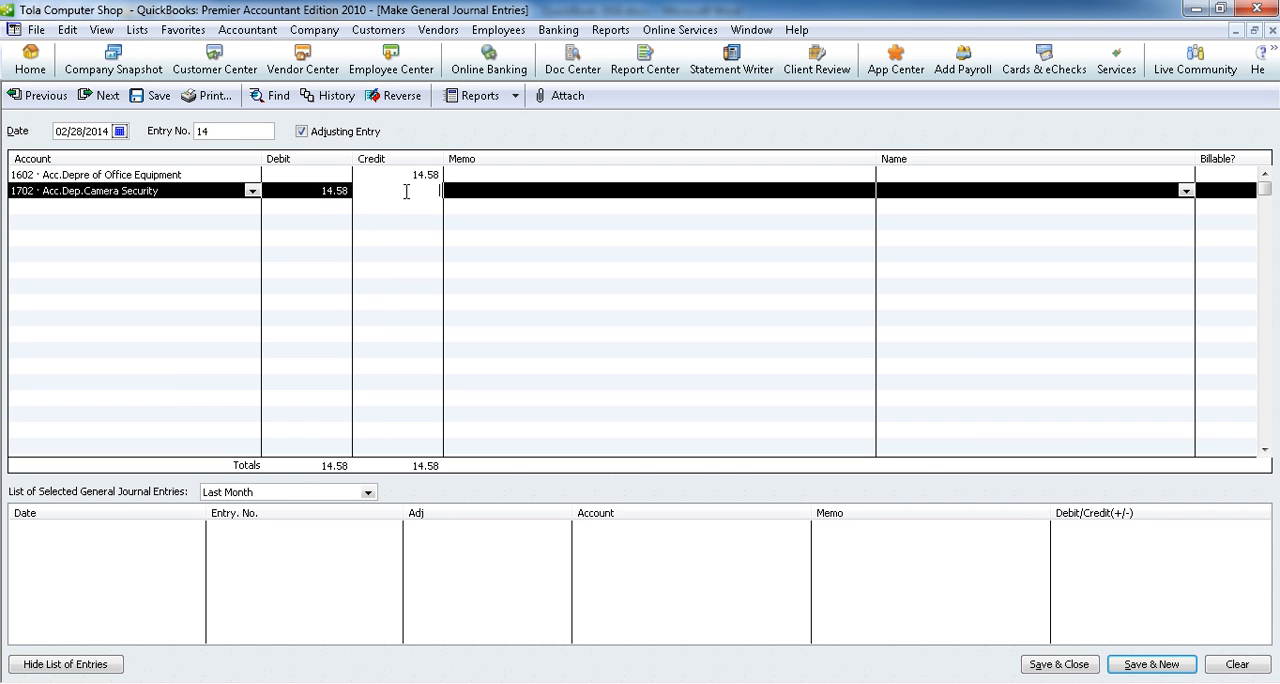
text(500/2/)
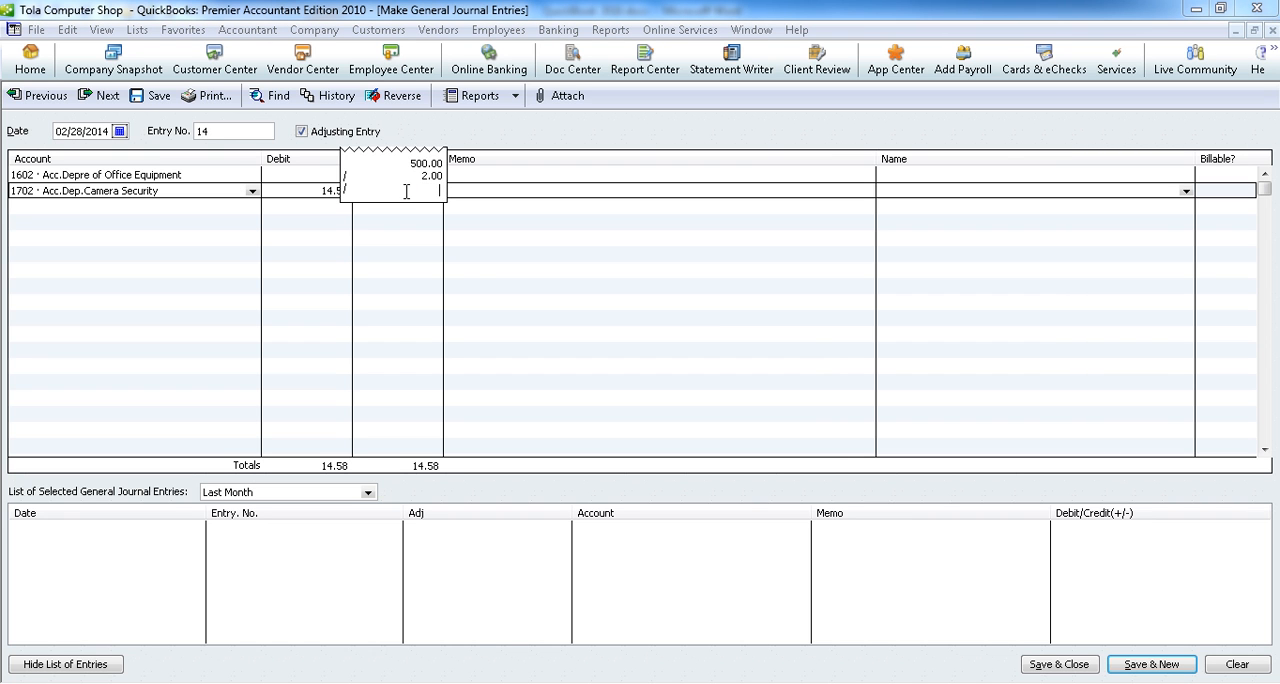
text(12)
key(Return)
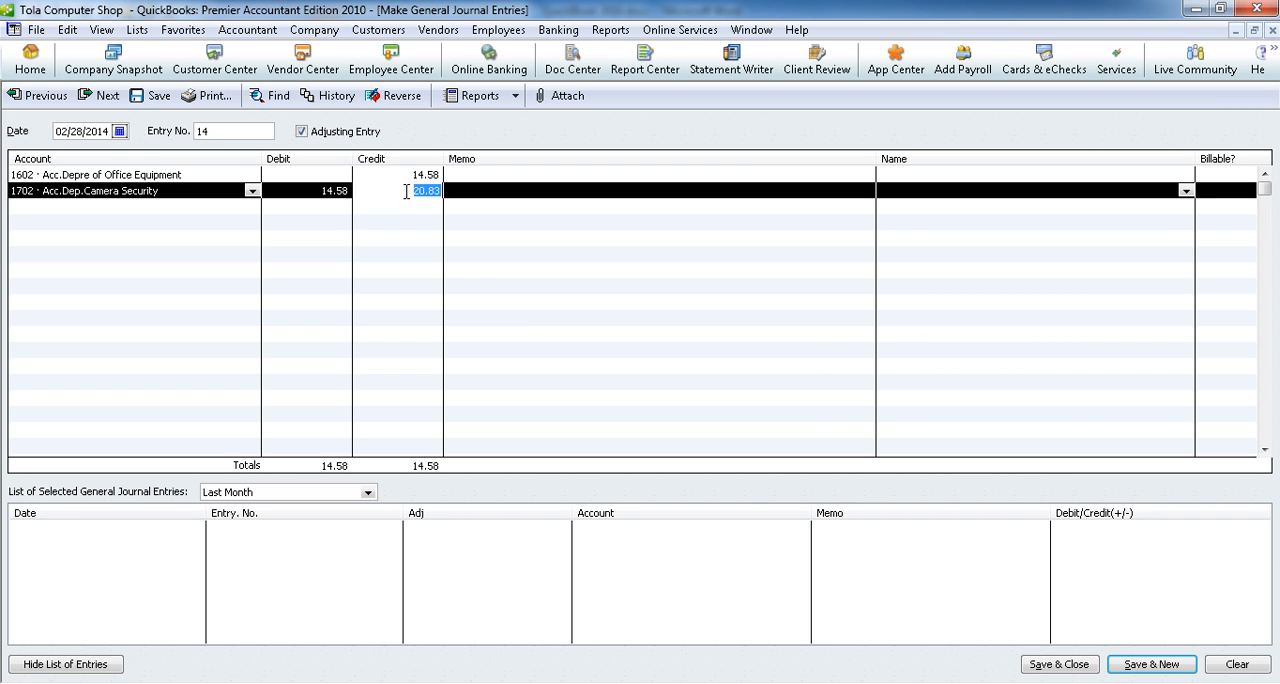
Step: Debit 35.41 to 6501 · Depreciation Expense on the third line and save the entry, starting a new one
click(242, 207)
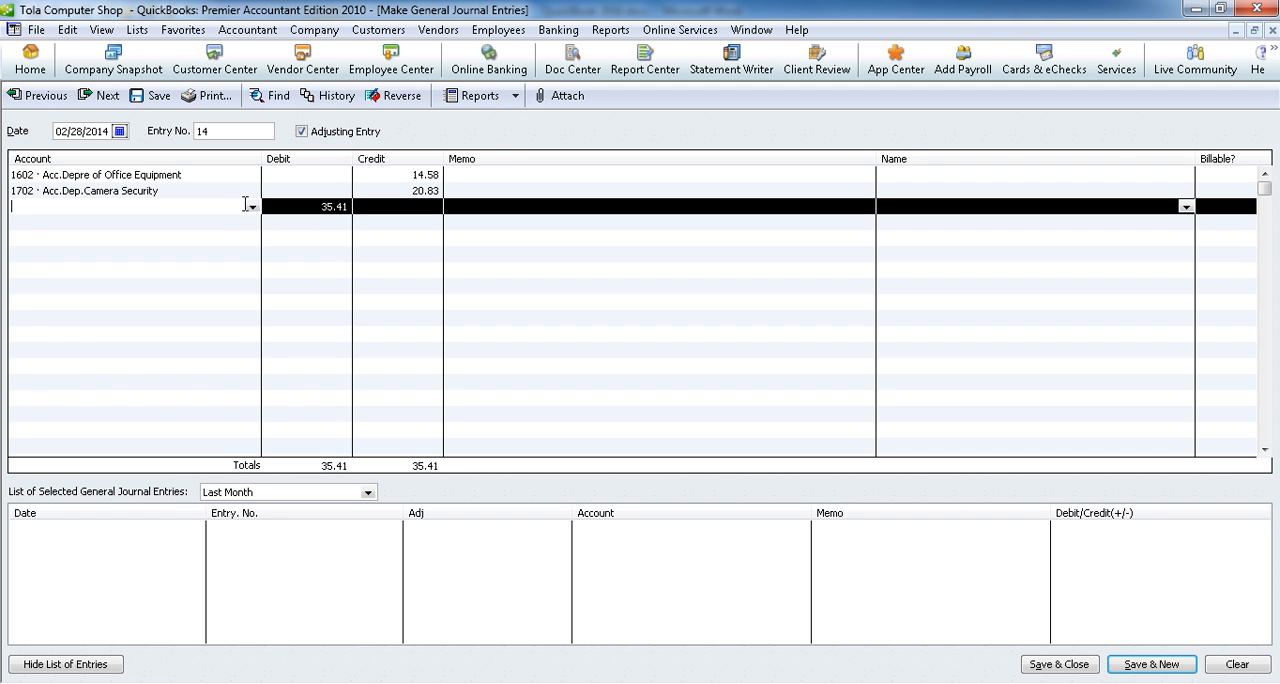
click(252, 206)
scroll(178, 384, down, 4)
scroll(178, 384, down, 5)
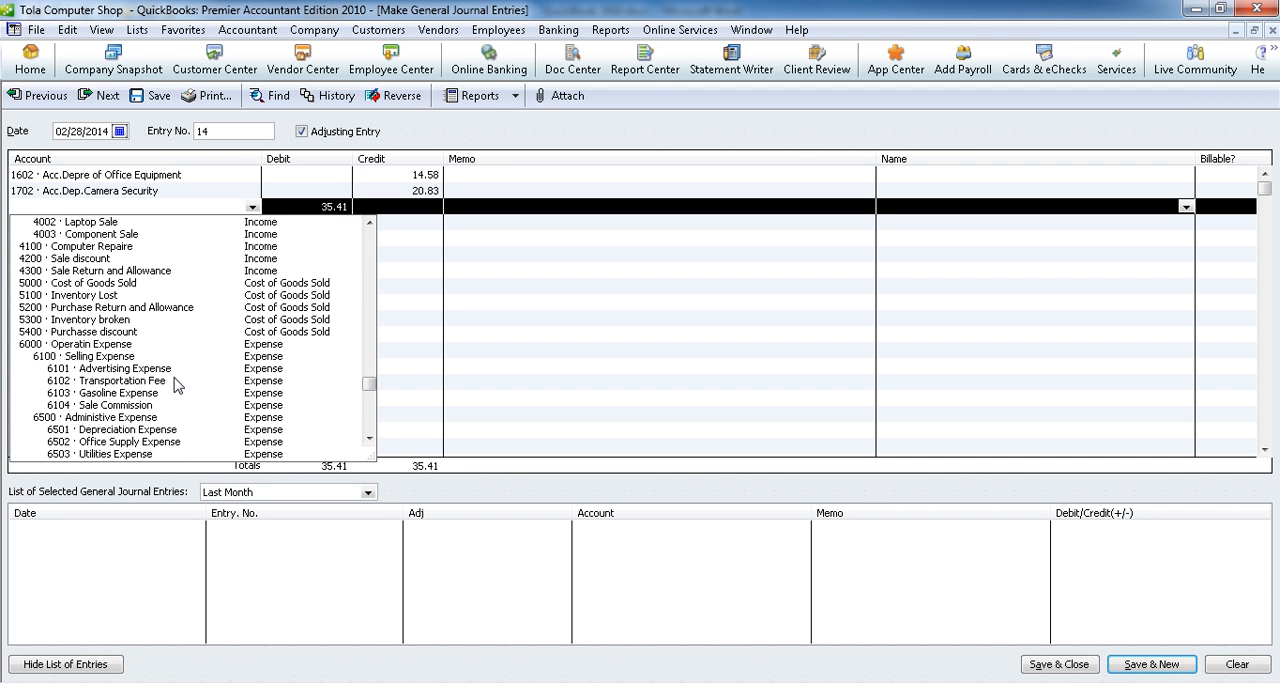
scroll(178, 384, down, 3)
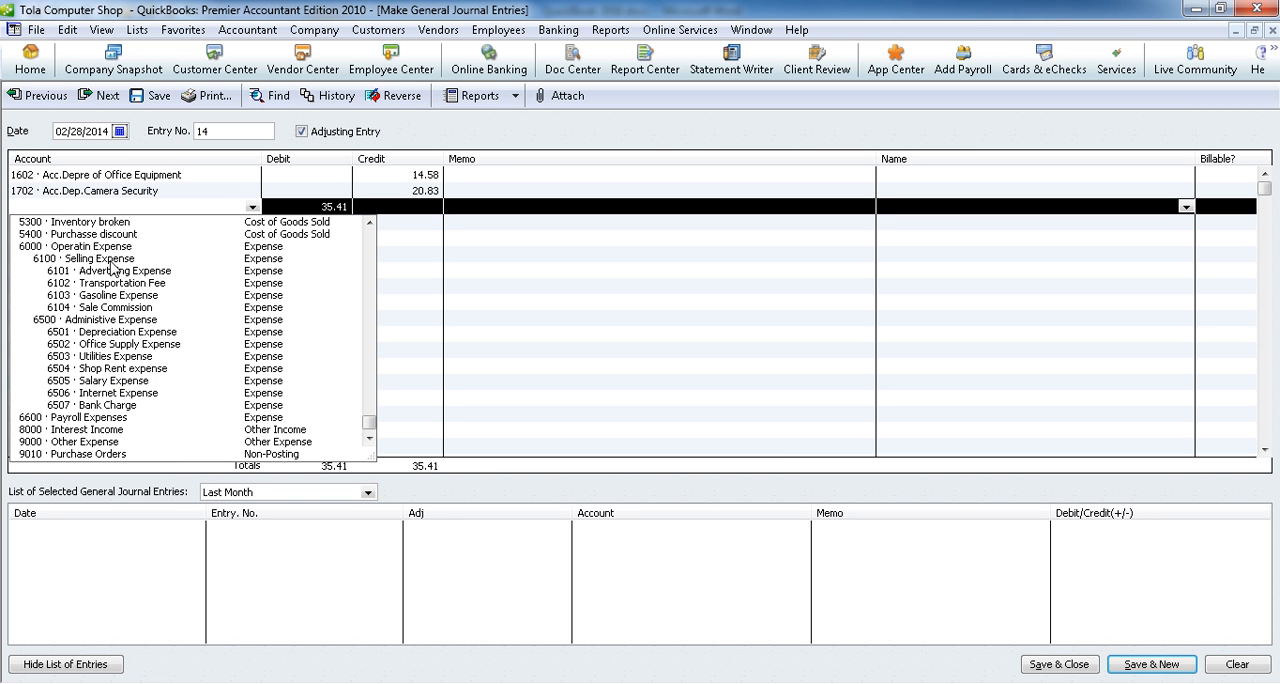
click(106, 331)
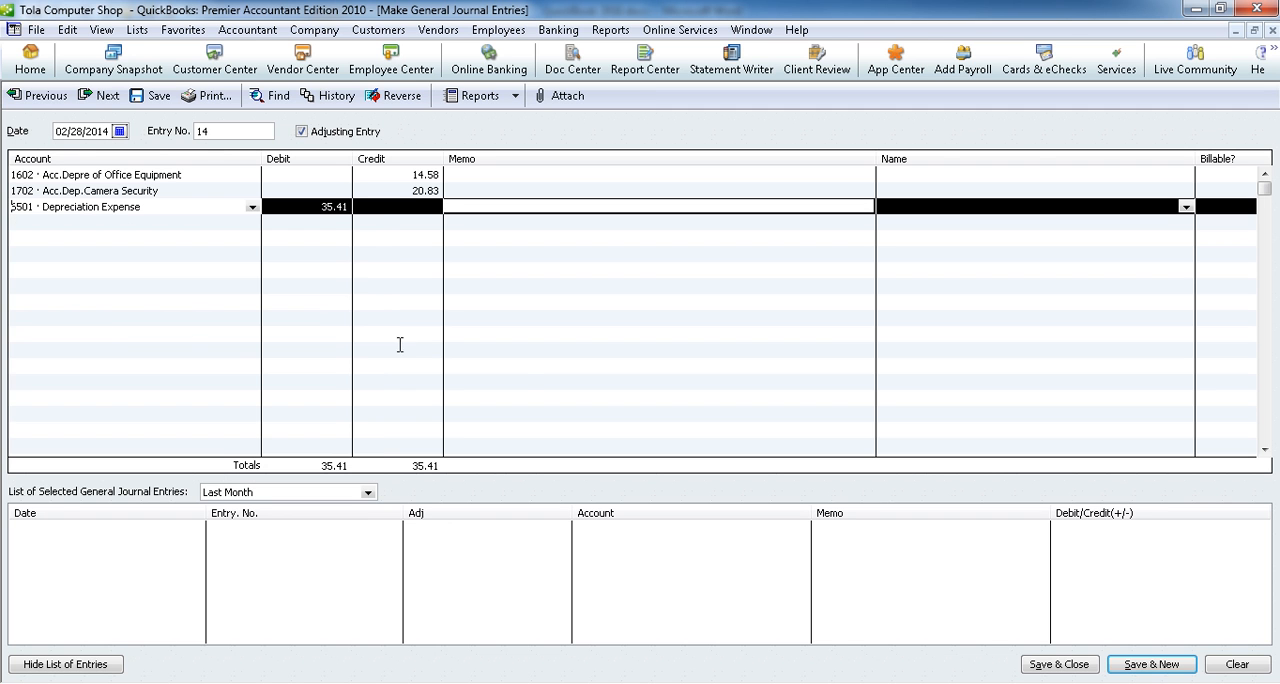
click(1150, 664)
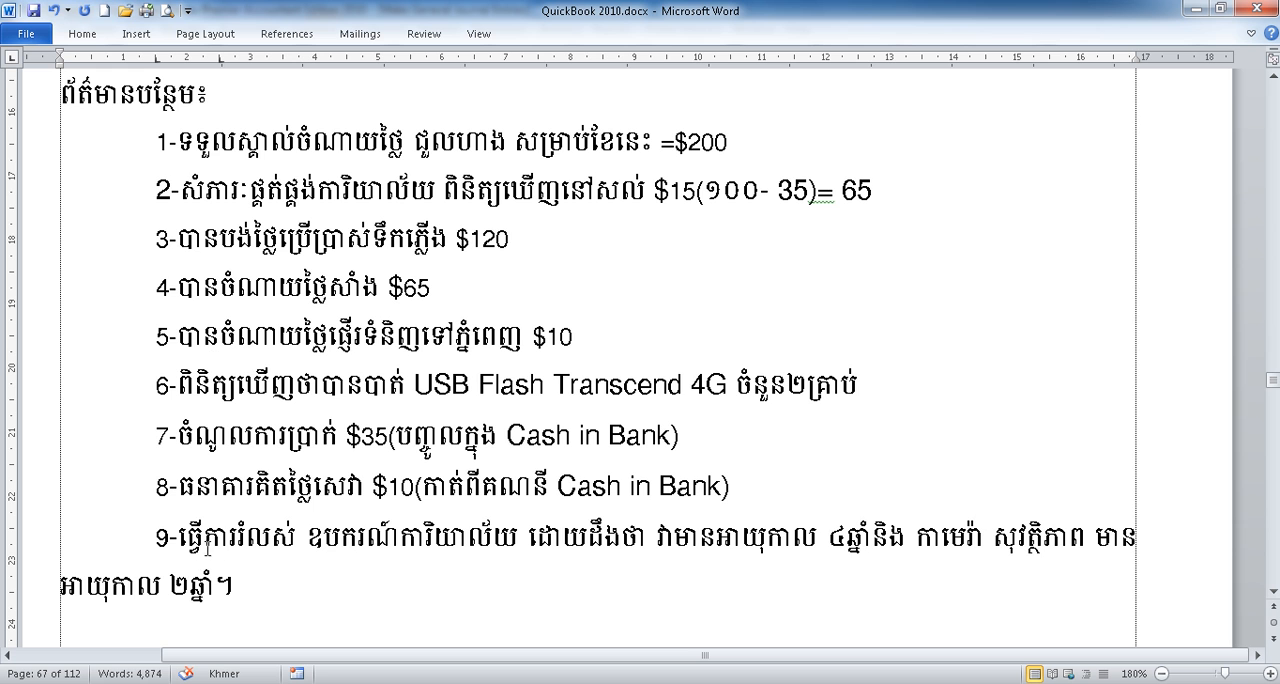
Step: Review adjustment item 9 and the late-February transactions in the Word document, then return to QuickBooks
triple_click(200, 540)
scroll(134, 362, up, 2)
scroll(134, 362, up, 3)
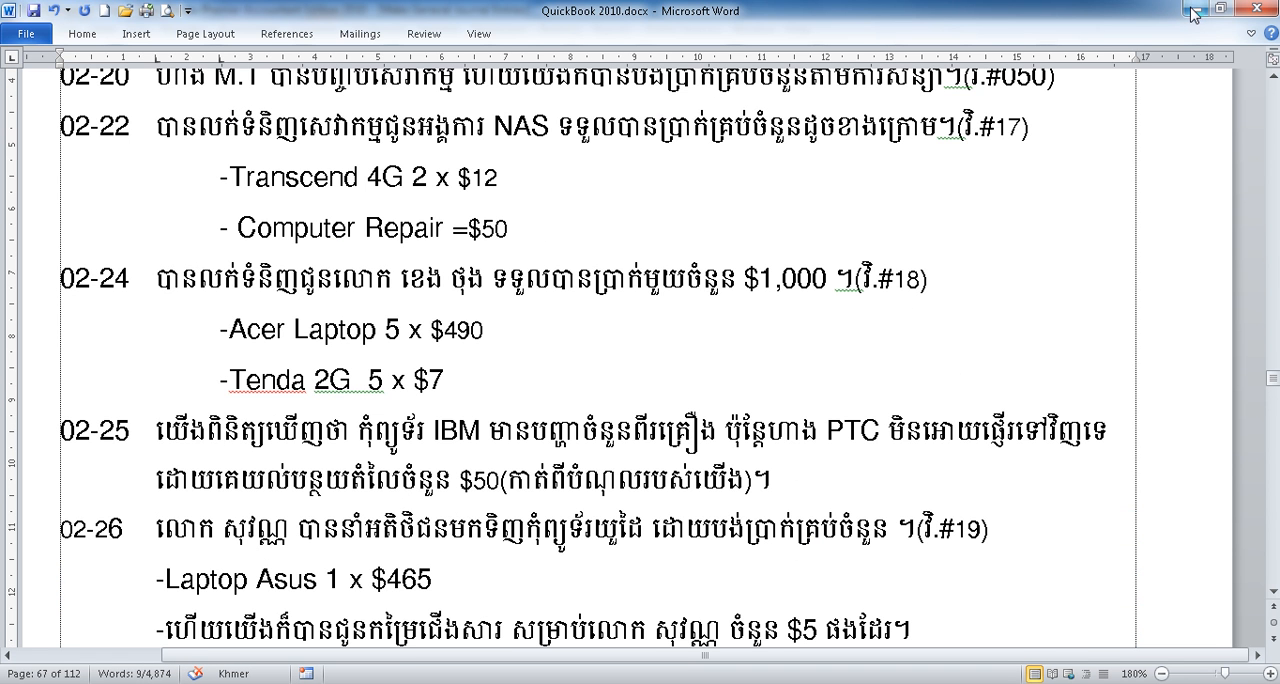
click(1194, 9)
Step: Close the blank journal entry form and review the February 2014 transactions in the Journal report
click(1272, 30)
scroll(557, 555, down, 4)
scroll(557, 555, up, 15)
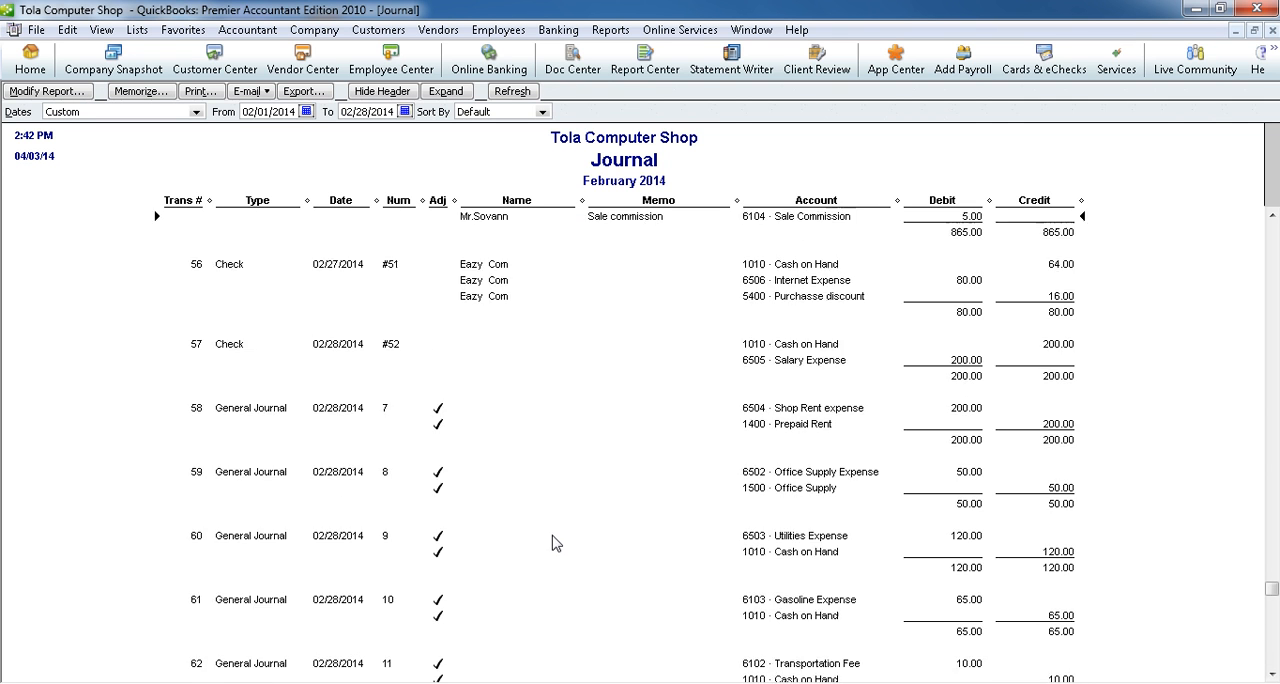
scroll(527, 505, up, 10)
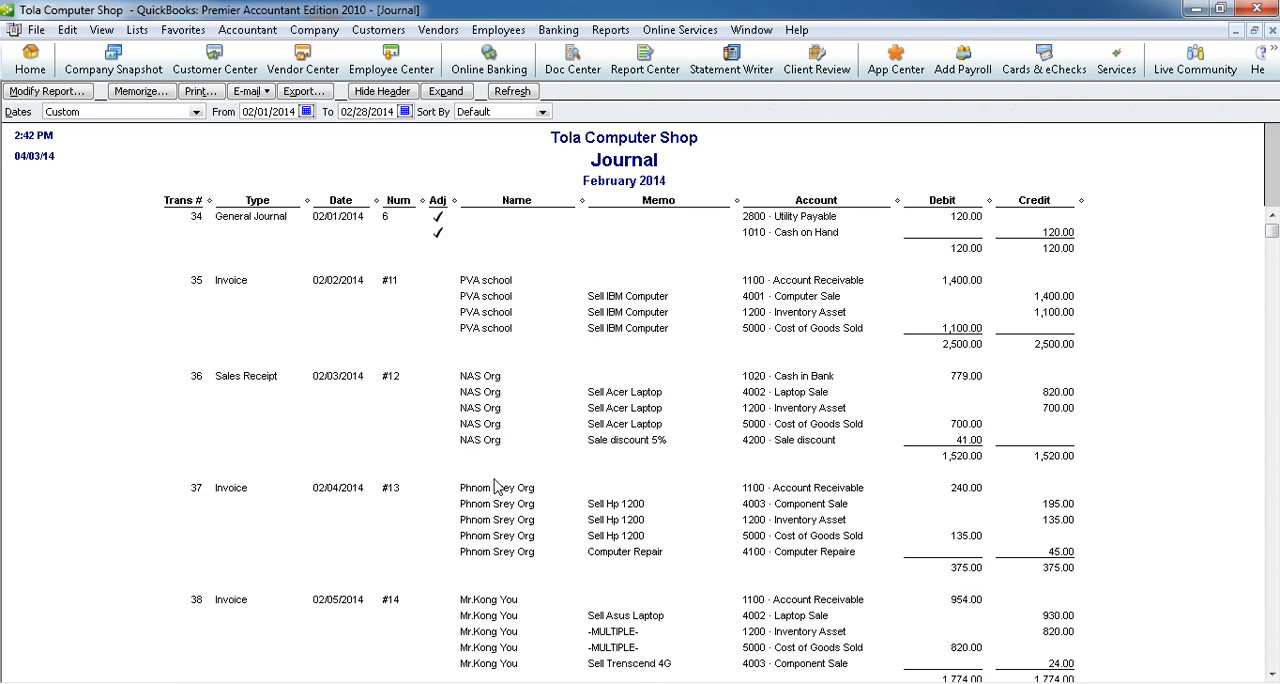